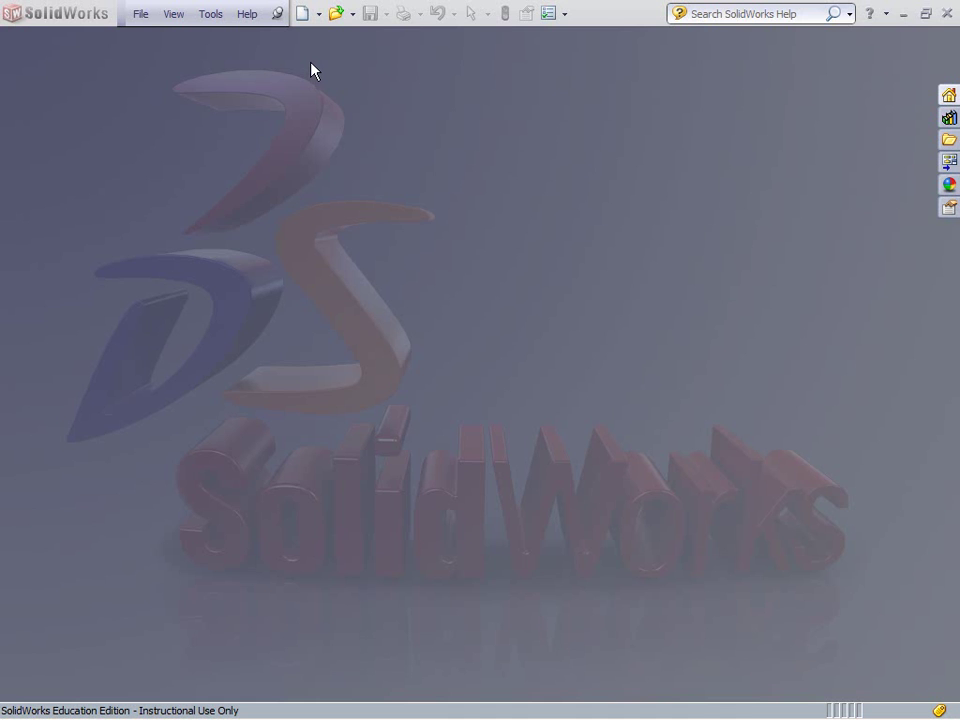
- Create a new part document and start a sketch on the Front Plane
{"action": "left_click", "coordinate": [304, 14]}
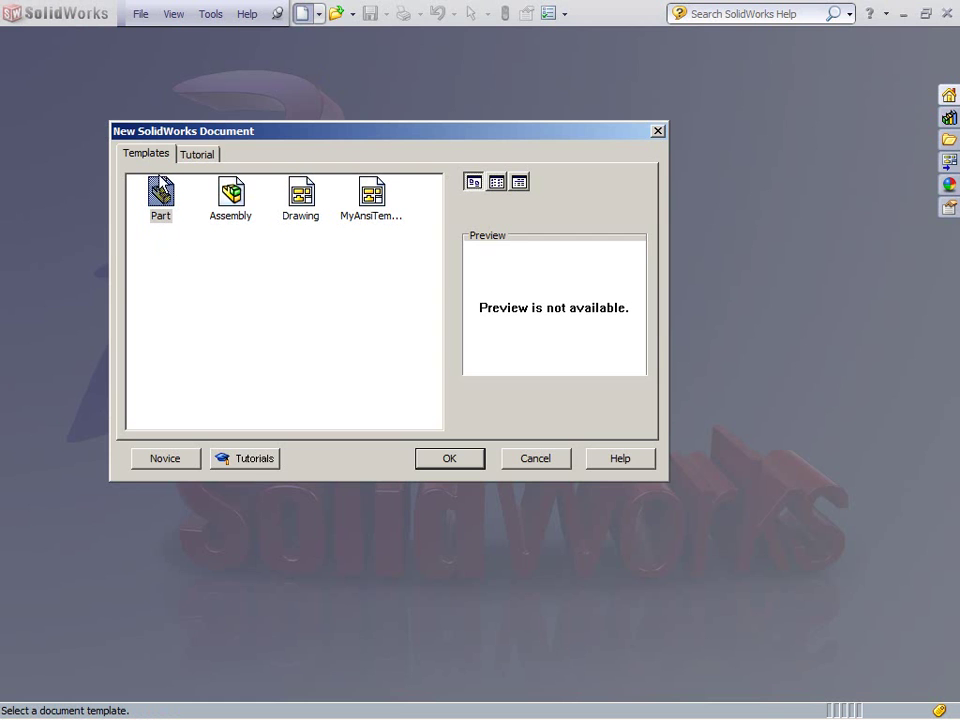
{"action": "double_click", "coordinate": [161, 197]}
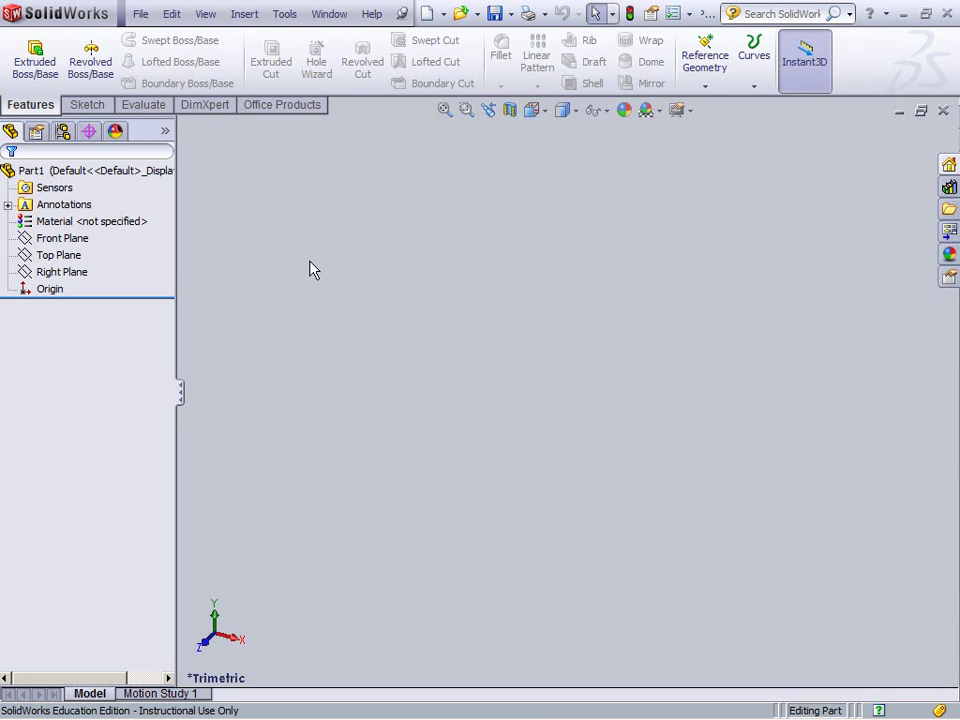
{"action": "left_click", "coordinate": [58, 238]}
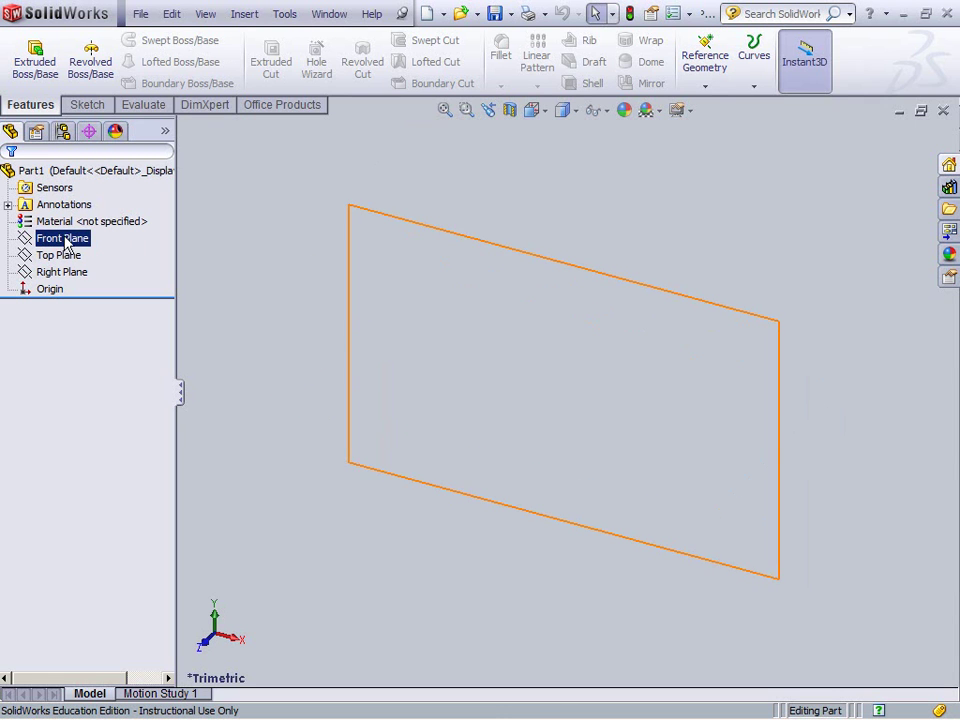
{"action": "right_click", "coordinate": [68, 242]}
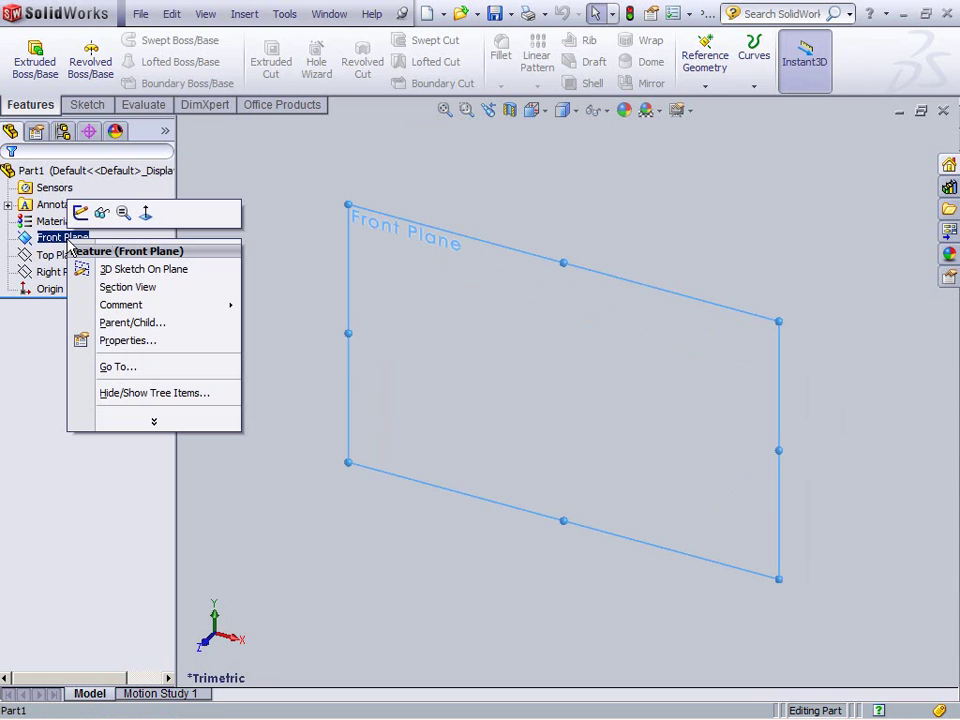
{"action": "left_click", "coordinate": [80, 216]}
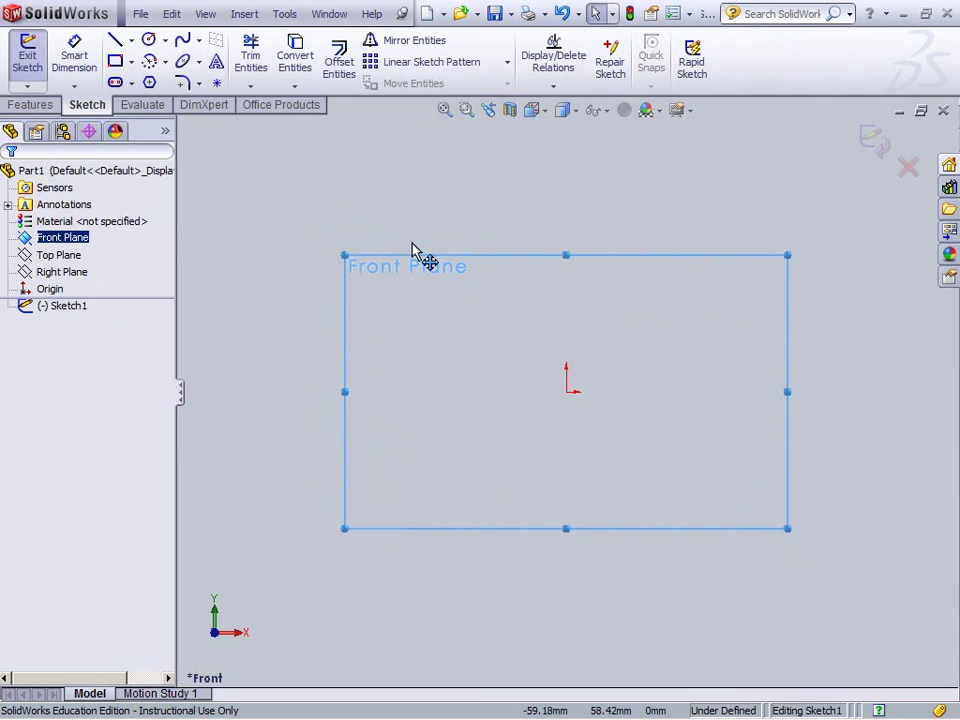
- Try a corner rectangle starting at the origin, and undo it
{"action": "left_click", "coordinate": [118, 64]}
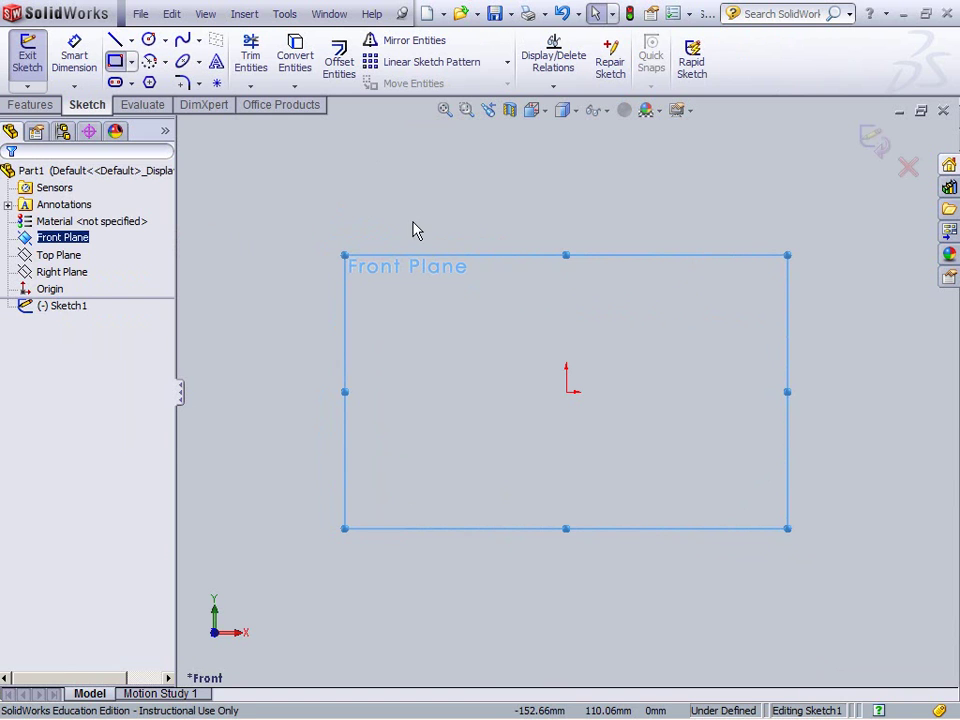
{"action": "left_click", "coordinate": [566, 392]}
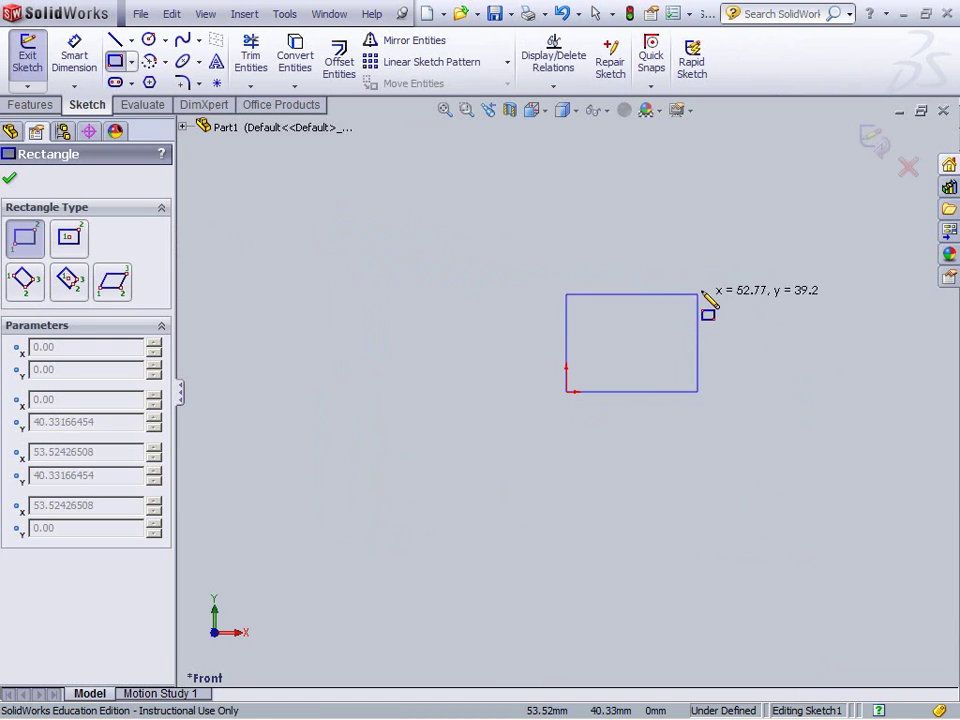
{"action": "left_click", "coordinate": [746, 258]}
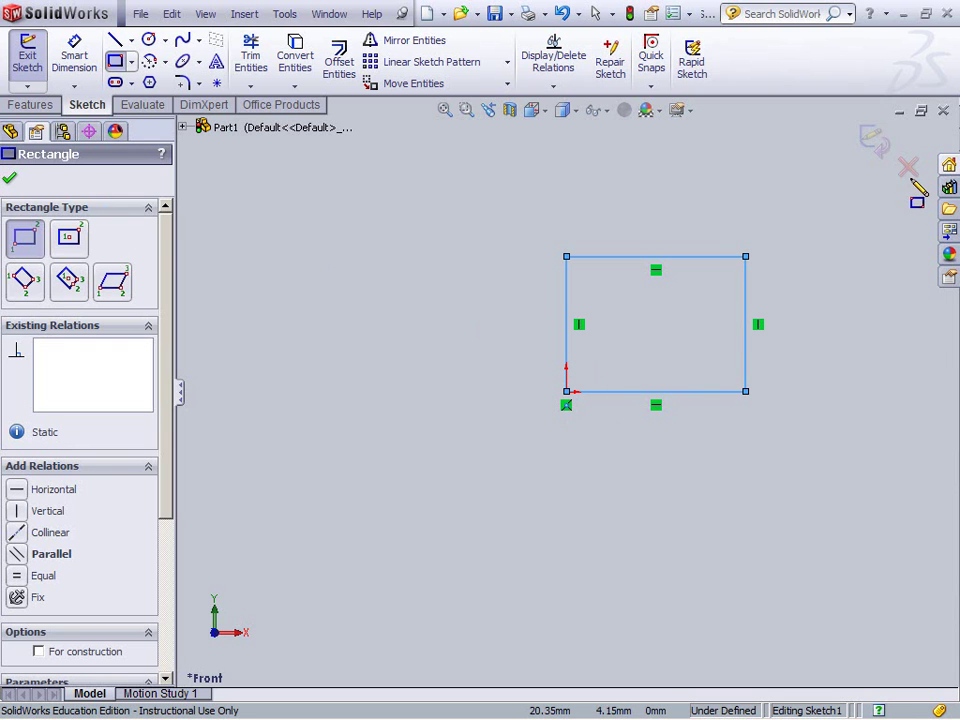
{"action": "key", "text": "ctrl+z"}
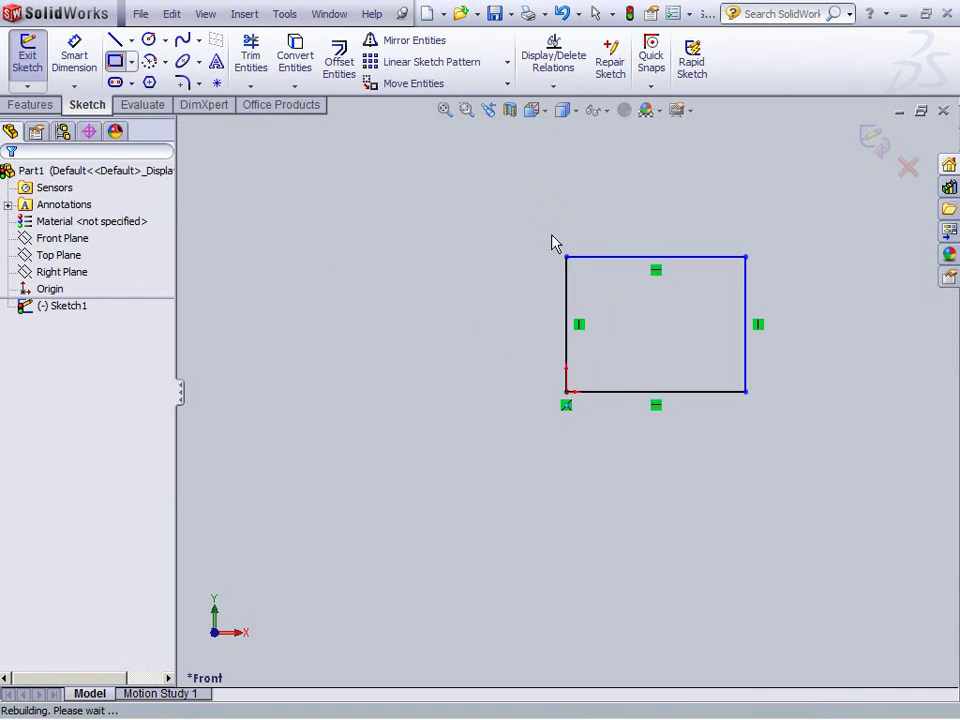
{"action": "left_click", "coordinate": [608, 382]}
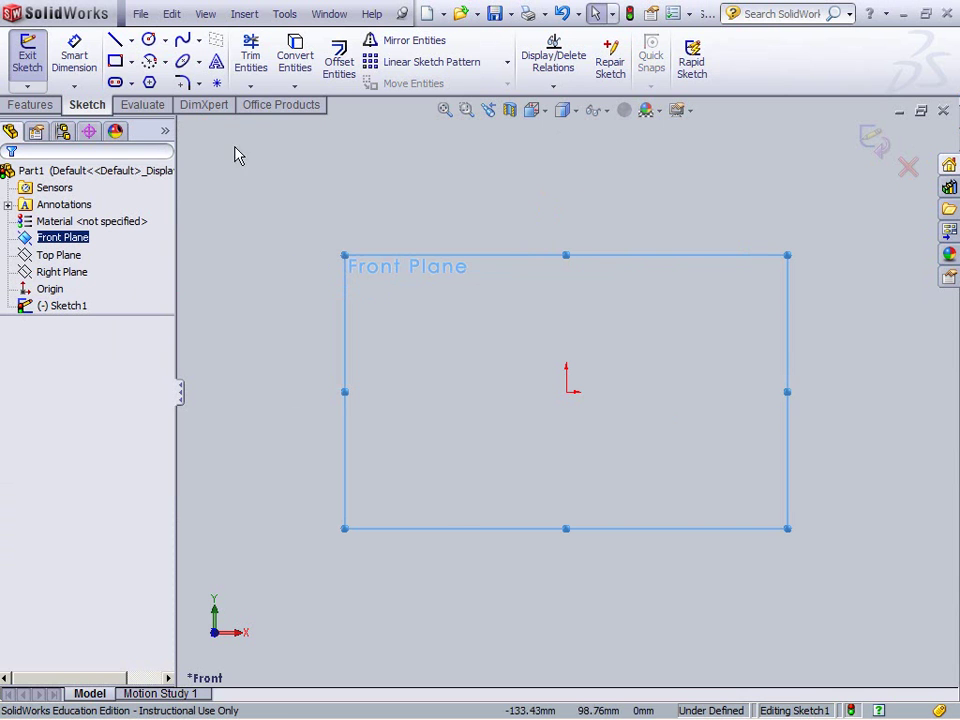
- Sketch a corner rectangle about 80 mm wide around the origin, with no corner attached to it
{"action": "left_click", "coordinate": [115, 61]}
{"action": "left_click", "coordinate": [497, 446]}
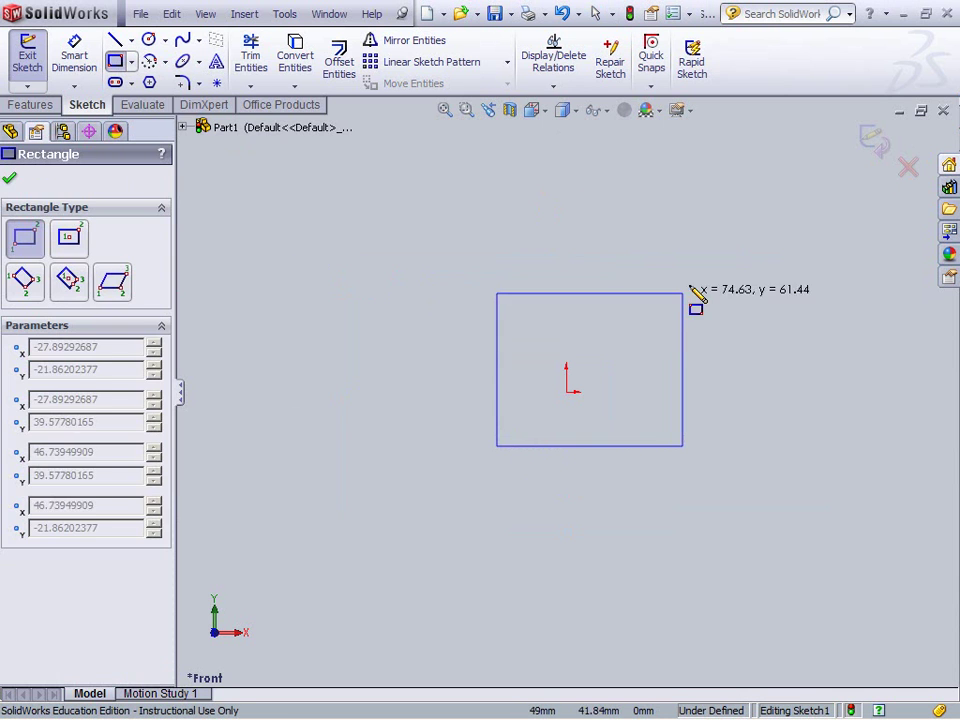
{"action": "left_click", "coordinate": [697, 267]}
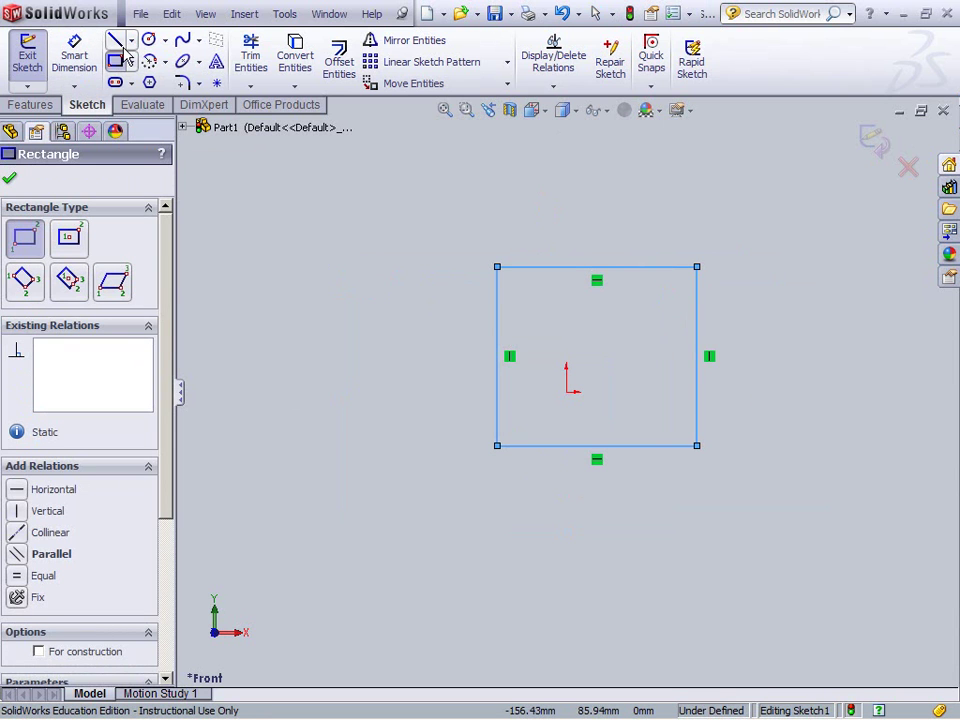
{"action": "key", "text": "Escape"}
- Move the whole rectangle so its lower-left corner lies at about X -41 mm, Y -28 mm
{"action": "double_click", "coordinate": [557, 268]}
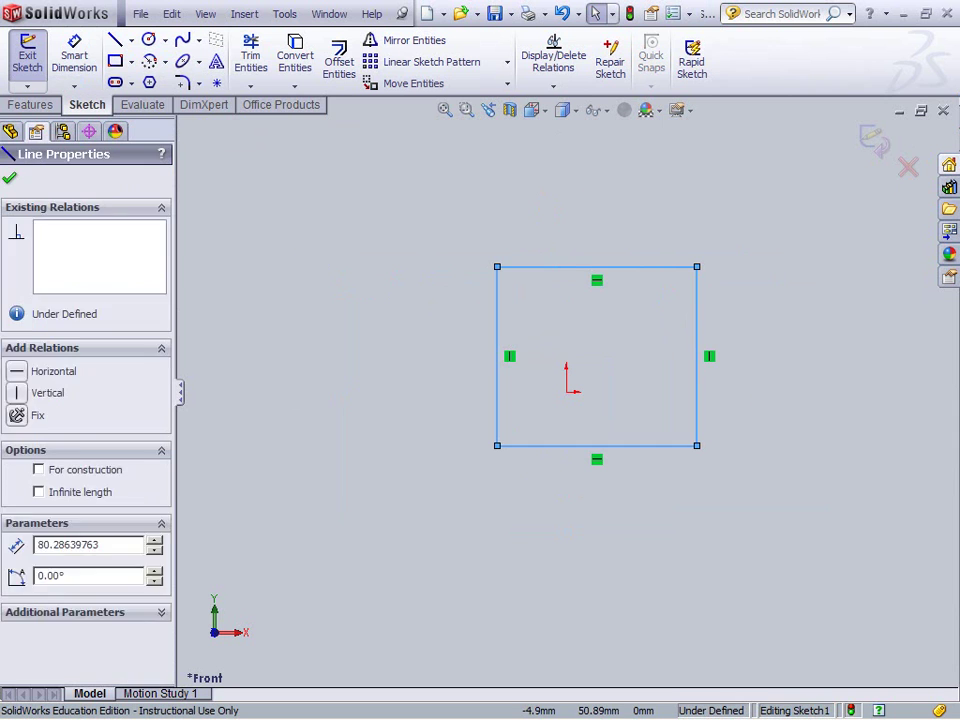
{"action": "left_click", "coordinate": [557, 276]}
{"action": "left_click_drag", "start_coordinate": [563, 263], "coordinate": [517, 265]}
{"action": "right_click", "coordinate": [508, 322]}
{"action": "left_click", "coordinate": [360, 388]}
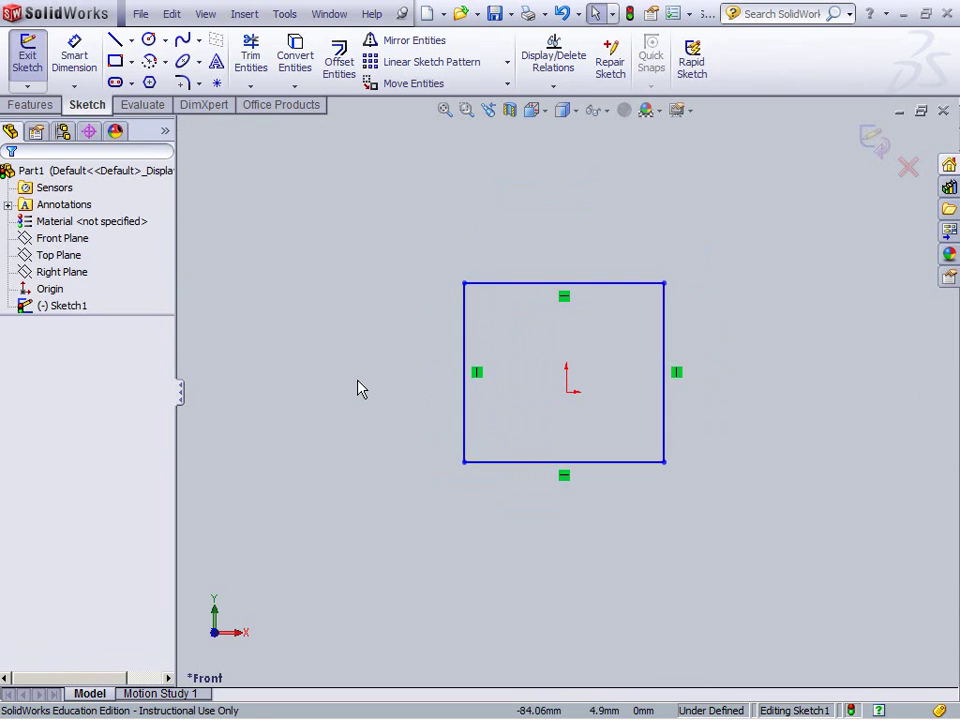
- Add a Coincident relation between the rectangle's lower-left corner and the origin
{"action": "left_click", "coordinate": [464, 463]}
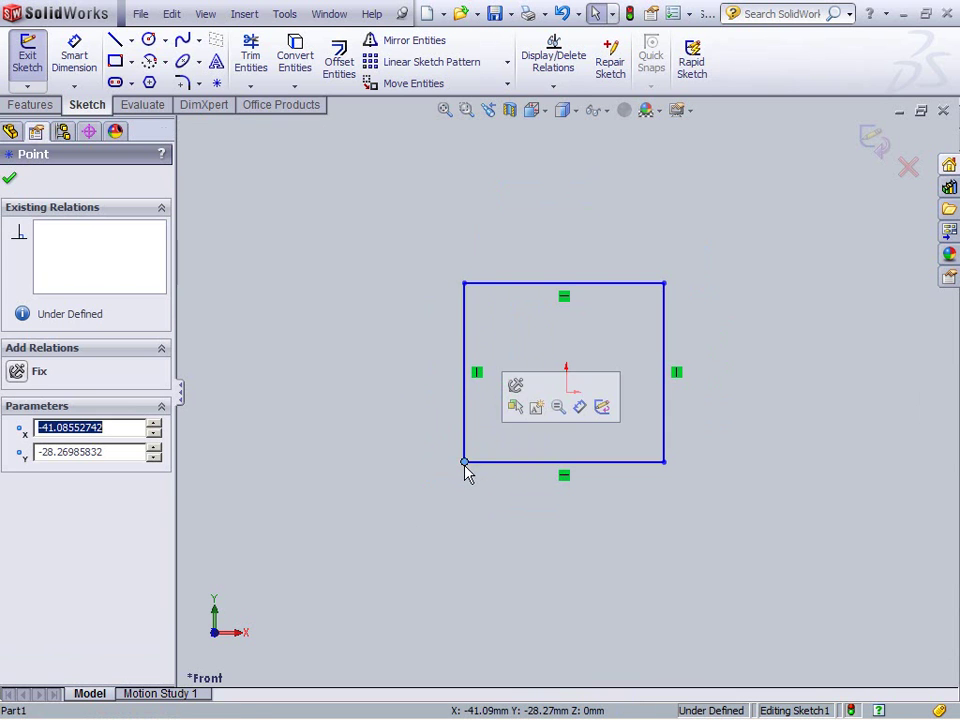
{"action": "left_click", "coordinate": [567, 393]}
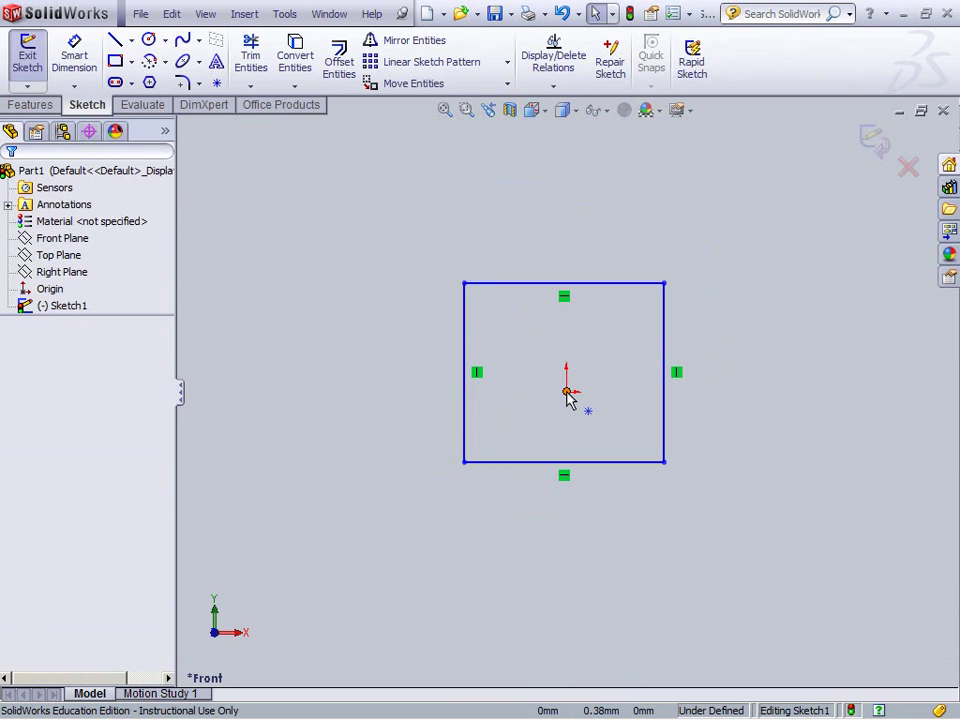
{"action": "left_click", "coordinate": [465, 463], "text": "ctrl"}
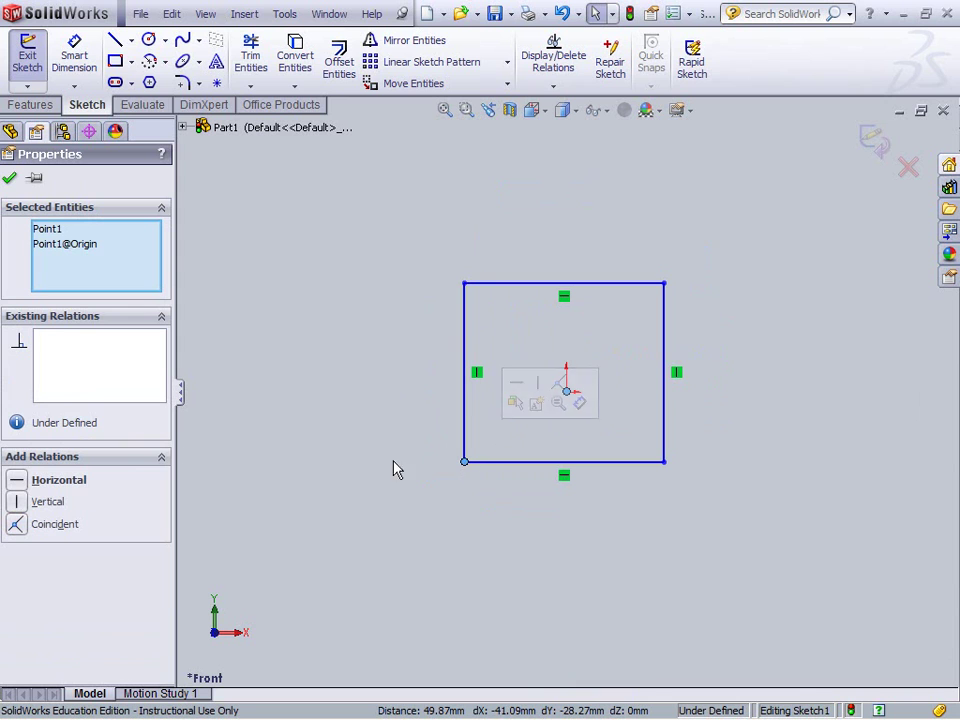
{"action": "left_click", "coordinate": [17, 526]}
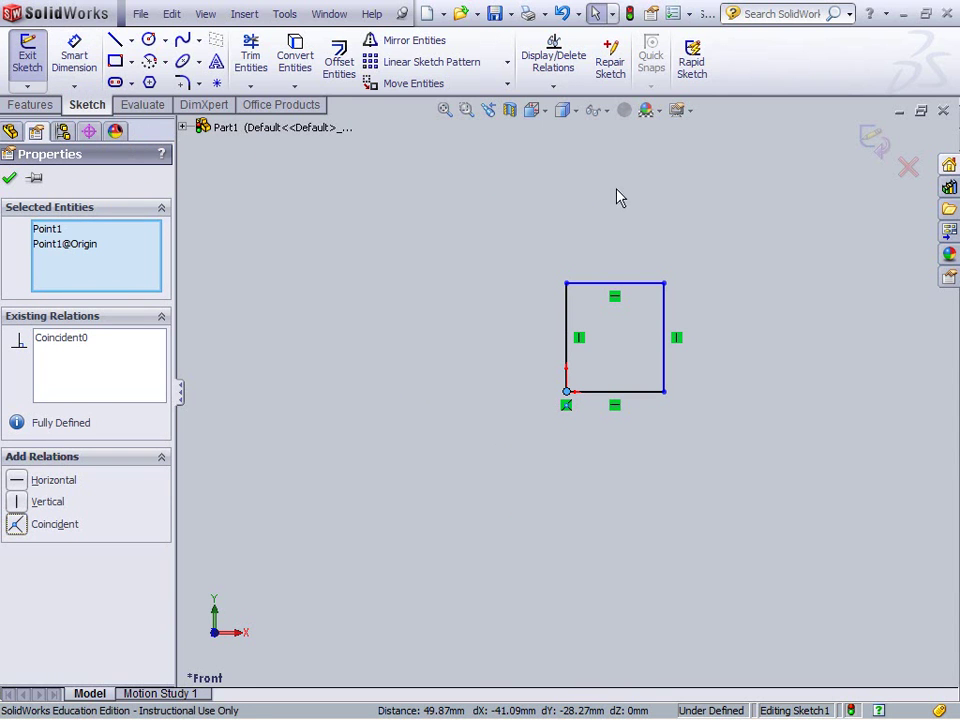
{"action": "key", "text": "Escape"}
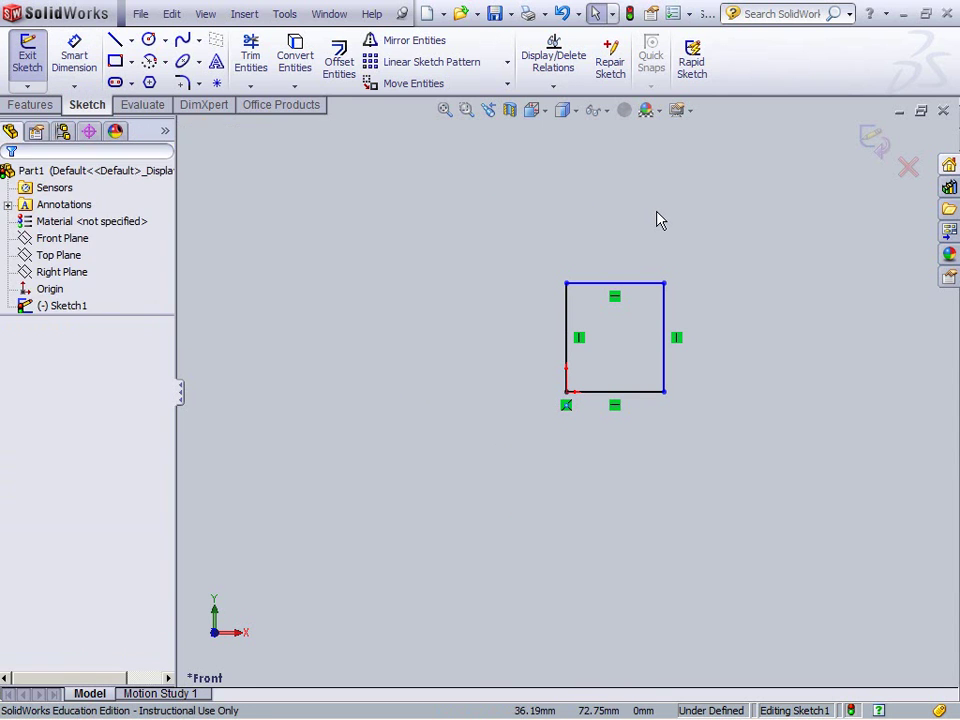
{"action": "left_click", "coordinate": [690, 13]}
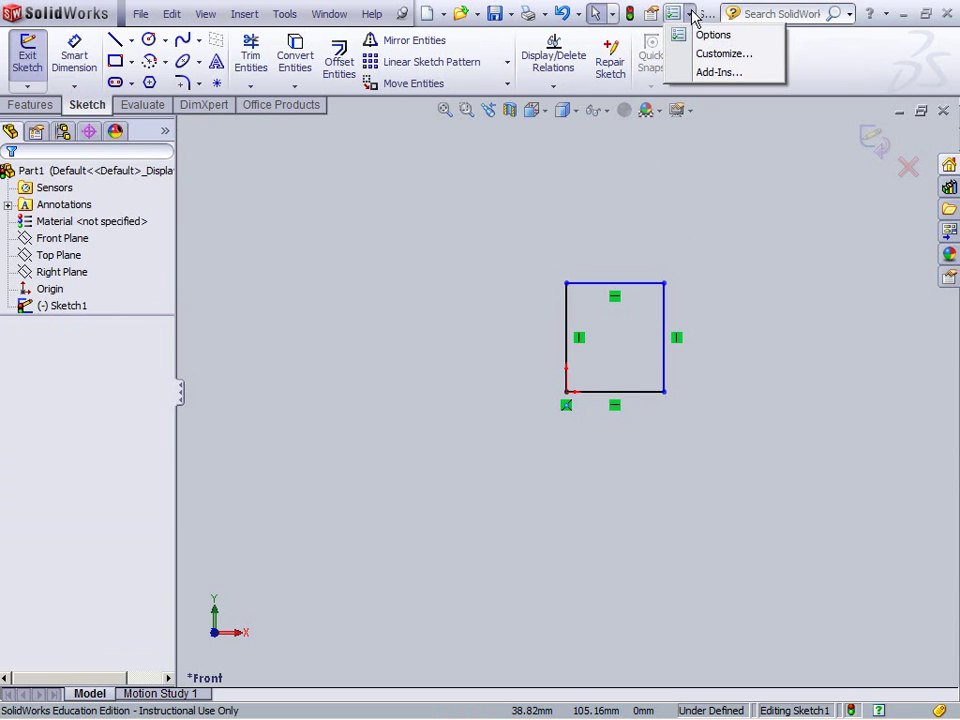
{"action": "left_click", "coordinate": [745, 35]}
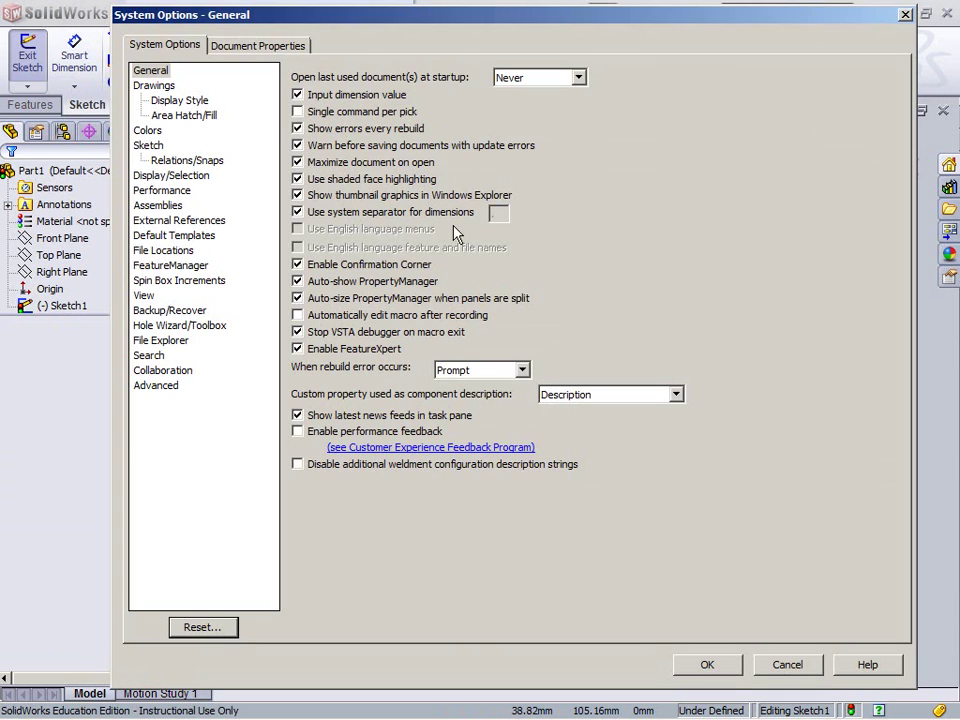
{"action": "key", "text": "Escape"}
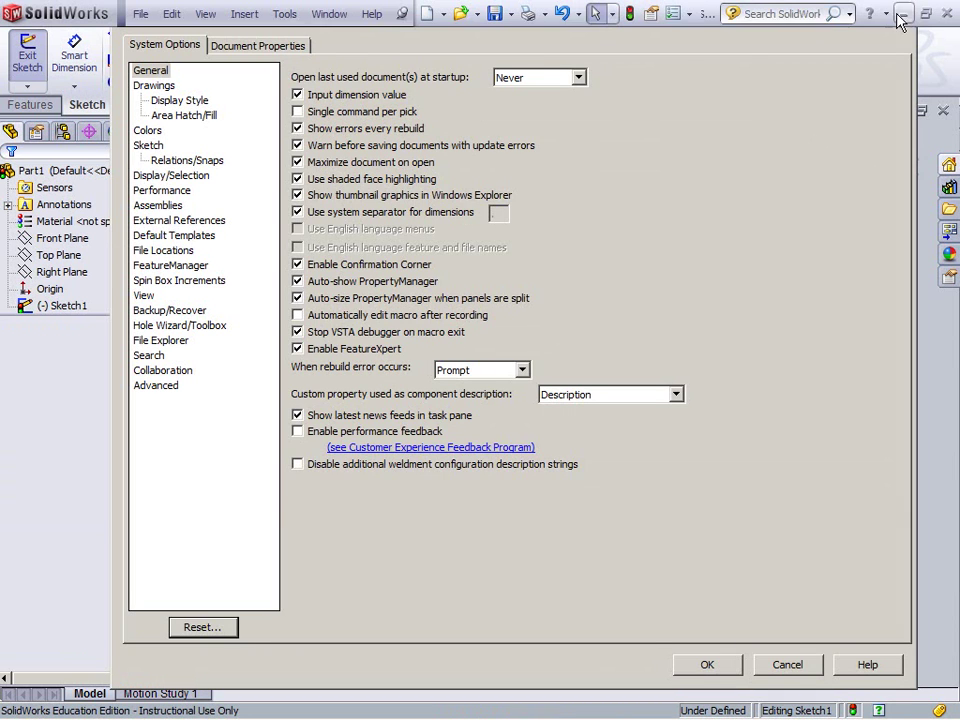
- Set the document's overall drafting standard to ANSI
{"action": "left_click", "coordinate": [689, 15]}
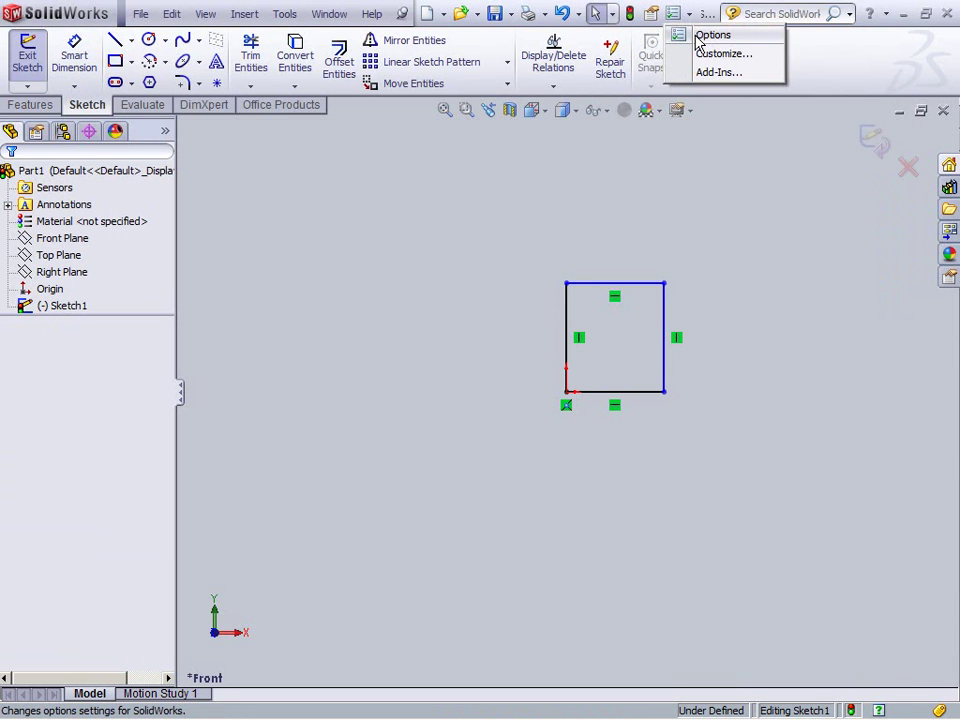
{"action": "left_click", "coordinate": [712, 35]}
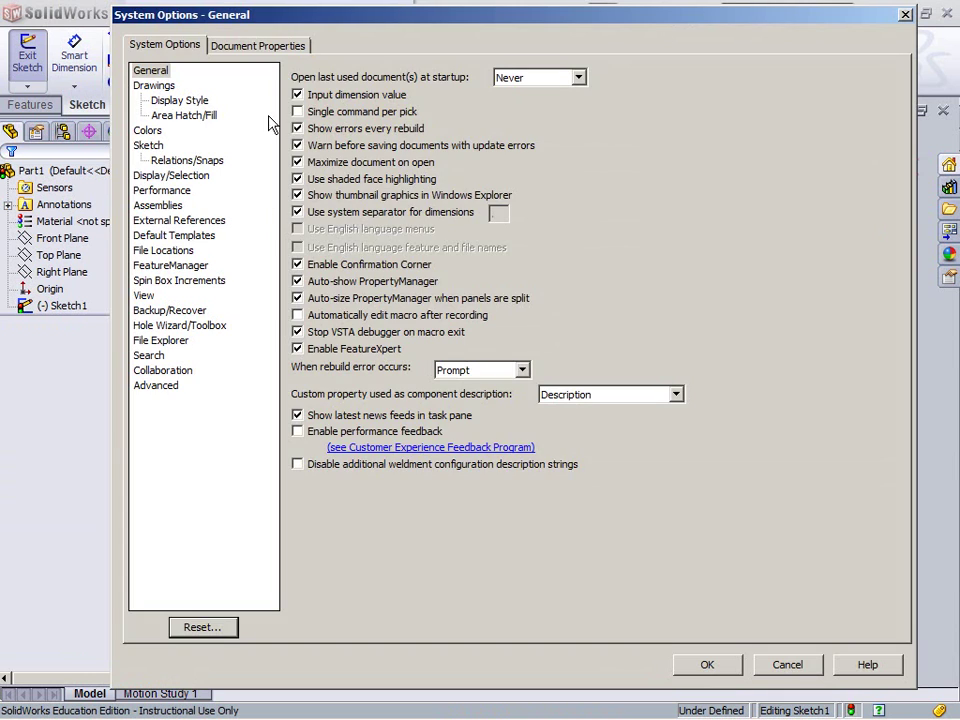
{"action": "left_click", "coordinate": [272, 47]}
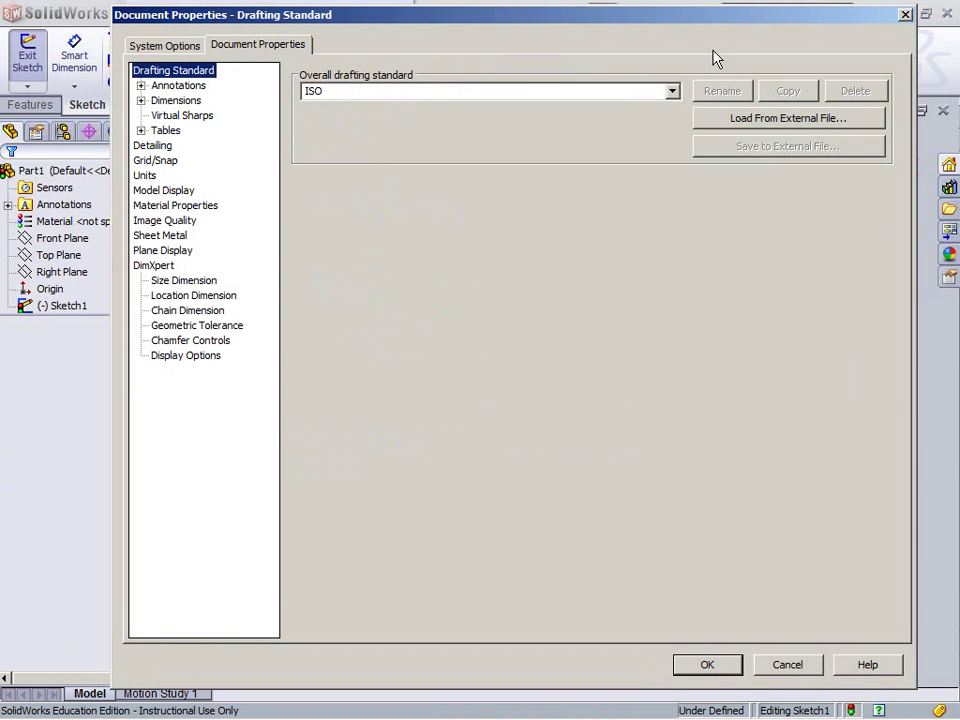
{"action": "left_click", "coordinate": [672, 93]}
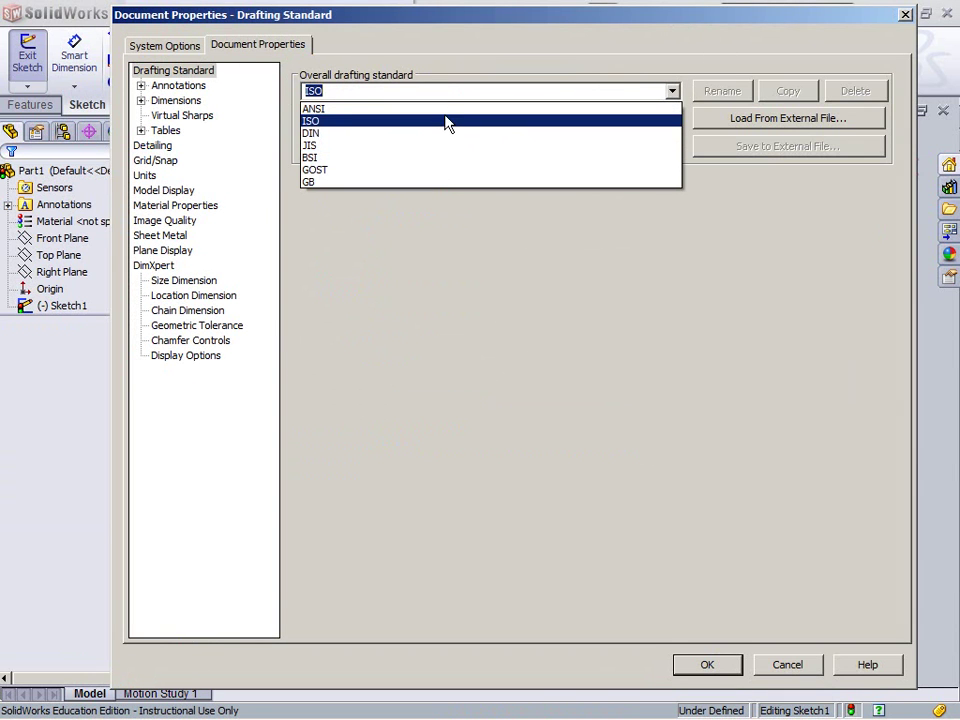
{"action": "left_click", "coordinate": [448, 108]}
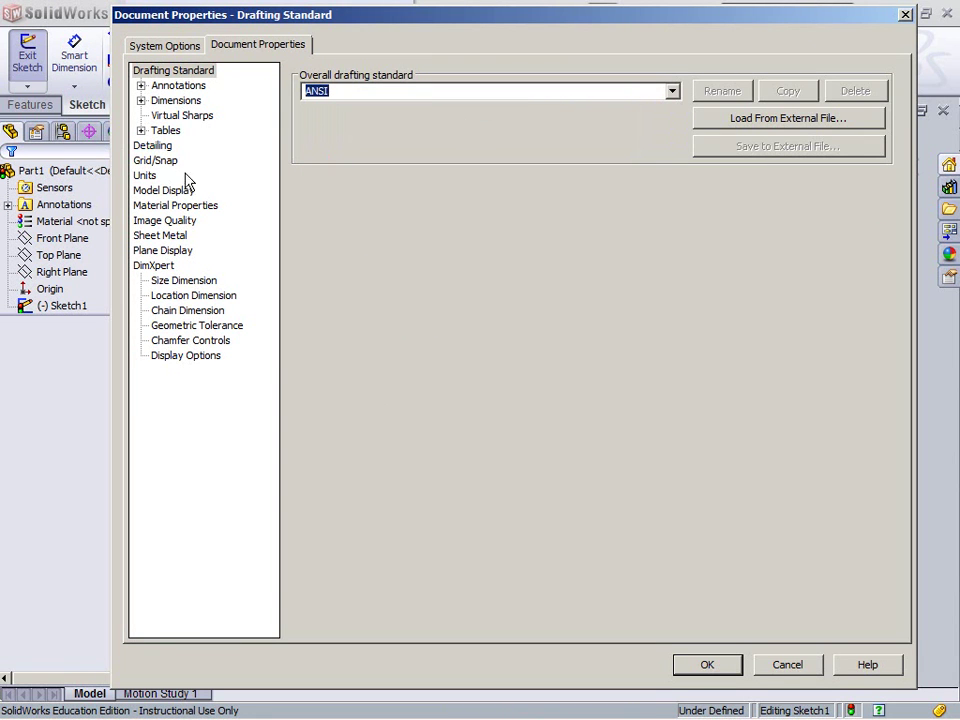
- Set the document's unit system to IPS (inch, pound, second) with five decimal places for length, and apply the settings
{"action": "left_click", "coordinate": [146, 176]}
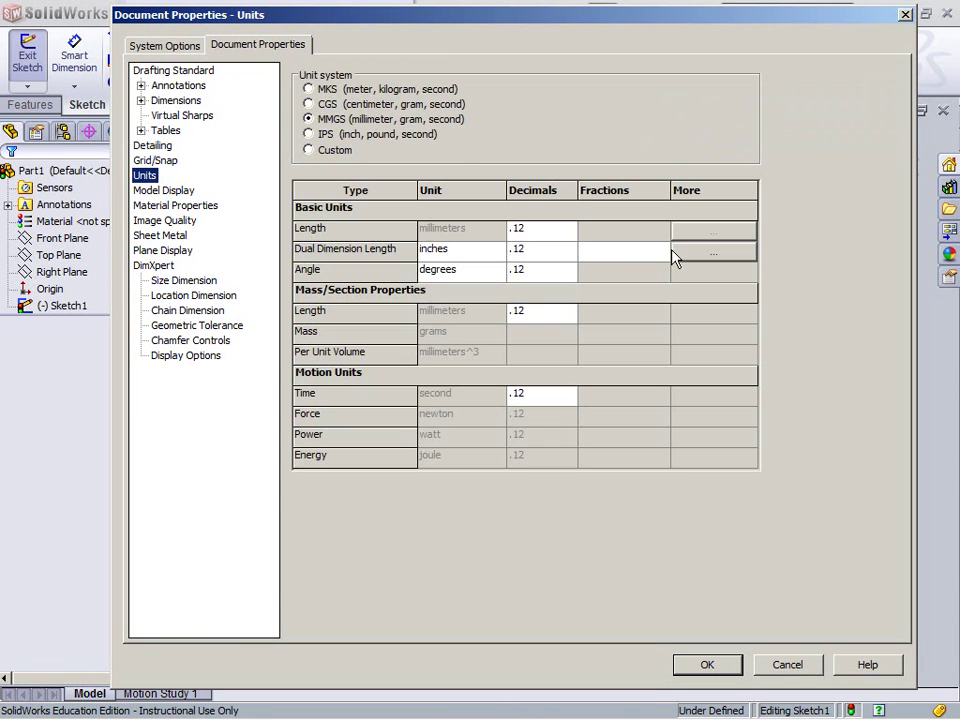
{"action": "left_click", "coordinate": [309, 134]}
{"action": "left_click", "coordinate": [566, 237]}
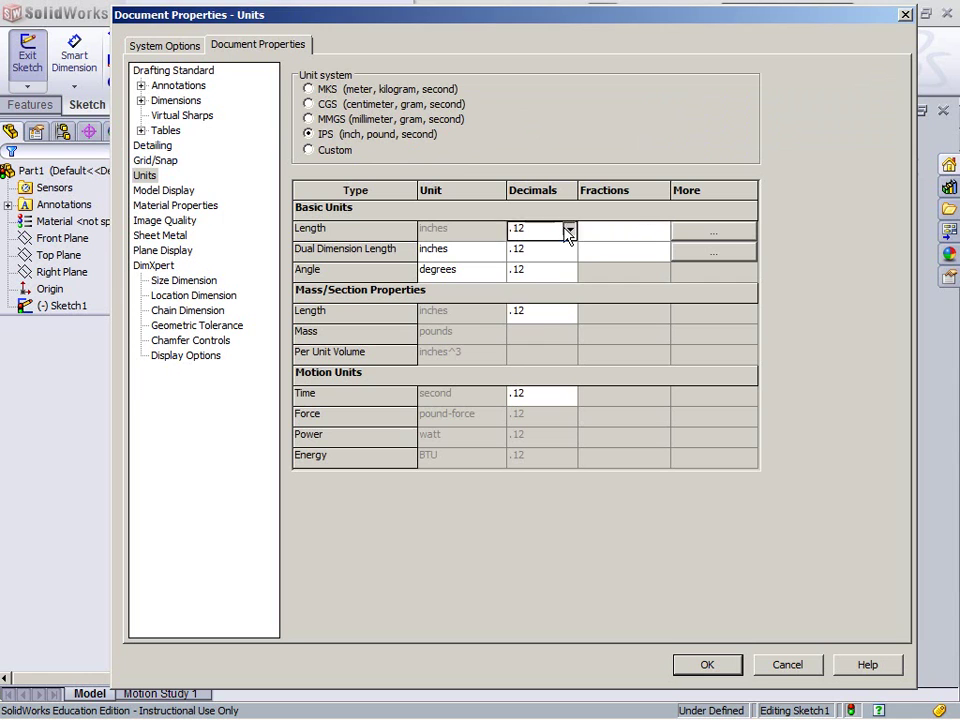
{"action": "left_click", "coordinate": [567, 232]}
{"action": "left_click", "coordinate": [548, 290]}
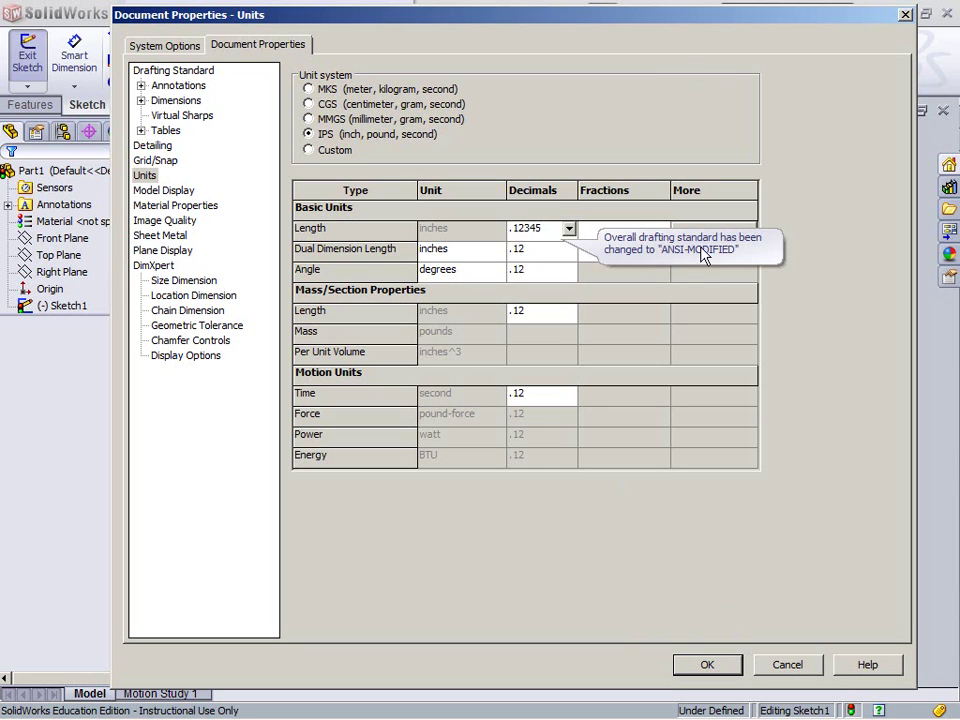
{"action": "left_click", "coordinate": [722, 668]}
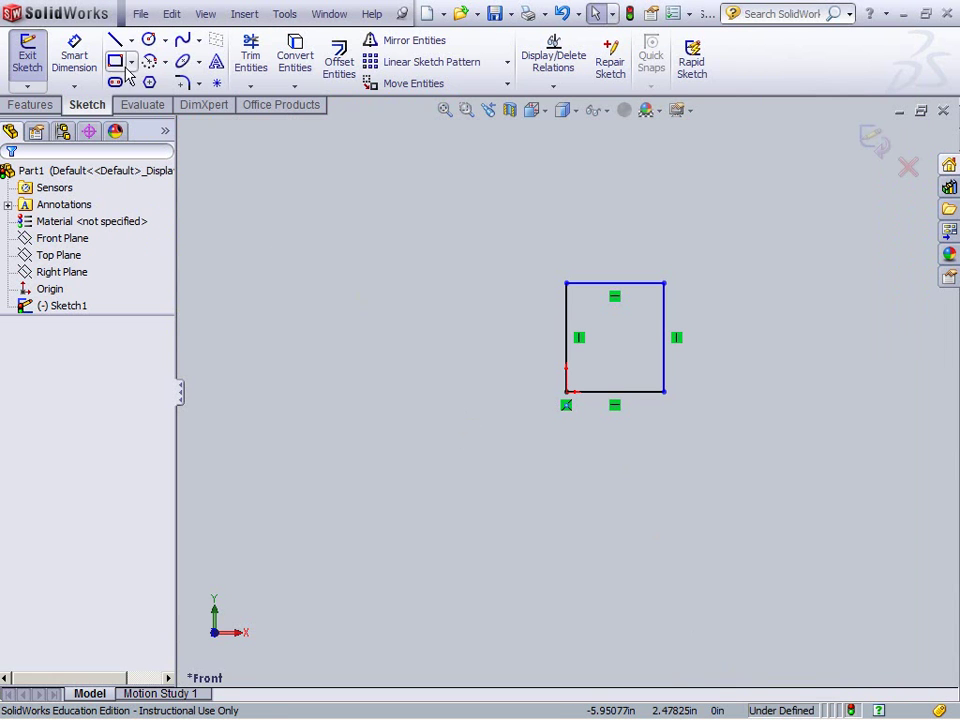
- Dimension the rectangle's left side as 5/8 in with Smart Dimension
{"action": "left_click", "coordinate": [74, 55]}
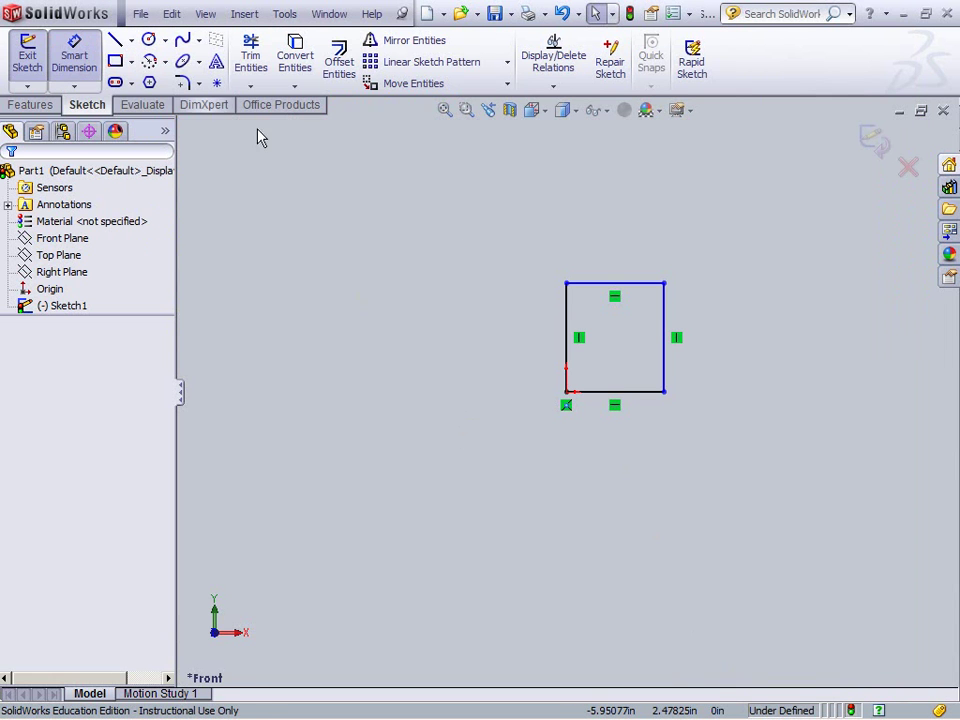
{"action": "left_click", "coordinate": [565, 346]}
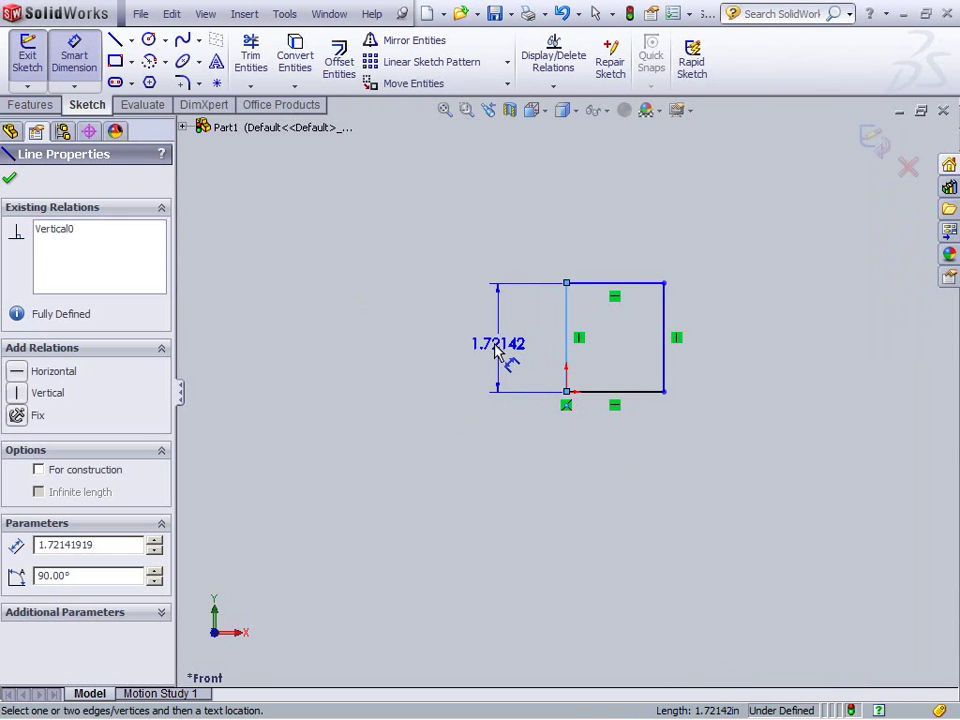
{"action": "left_click", "coordinate": [490, 343]}
{"action": "type", "text": "5/8"}
{"action": "key", "text": "Return"}
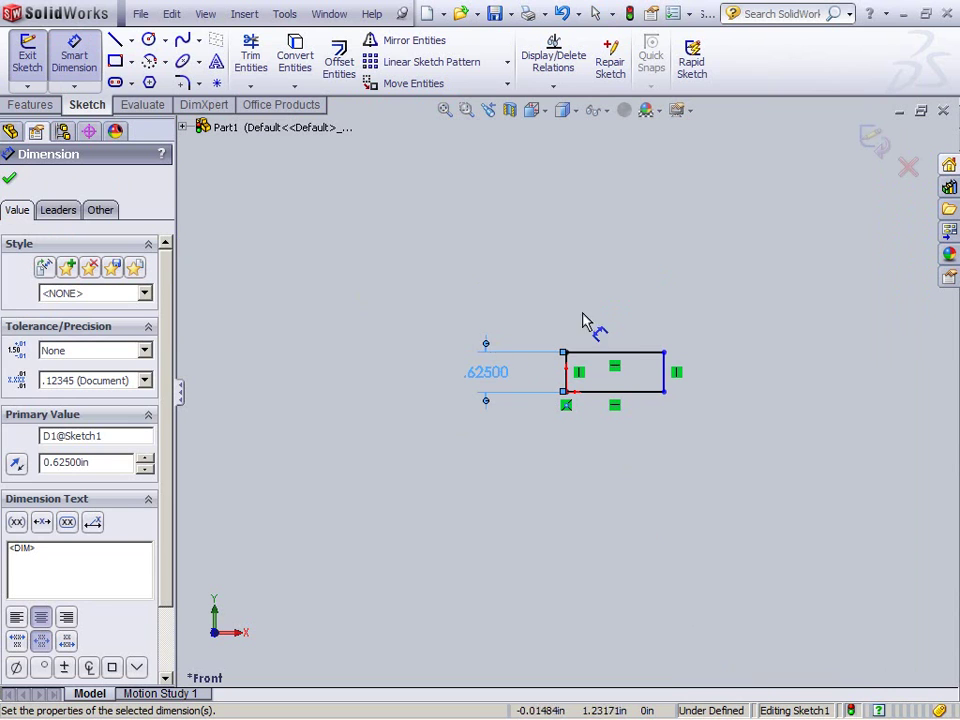
- Dimension the rectangle's top side as 5/4 in with Smart Dimension
{"action": "left_click", "coordinate": [612, 354]}
{"action": "left_click", "coordinate": [606, 320]}
{"action": "type", "text": "5/4"}
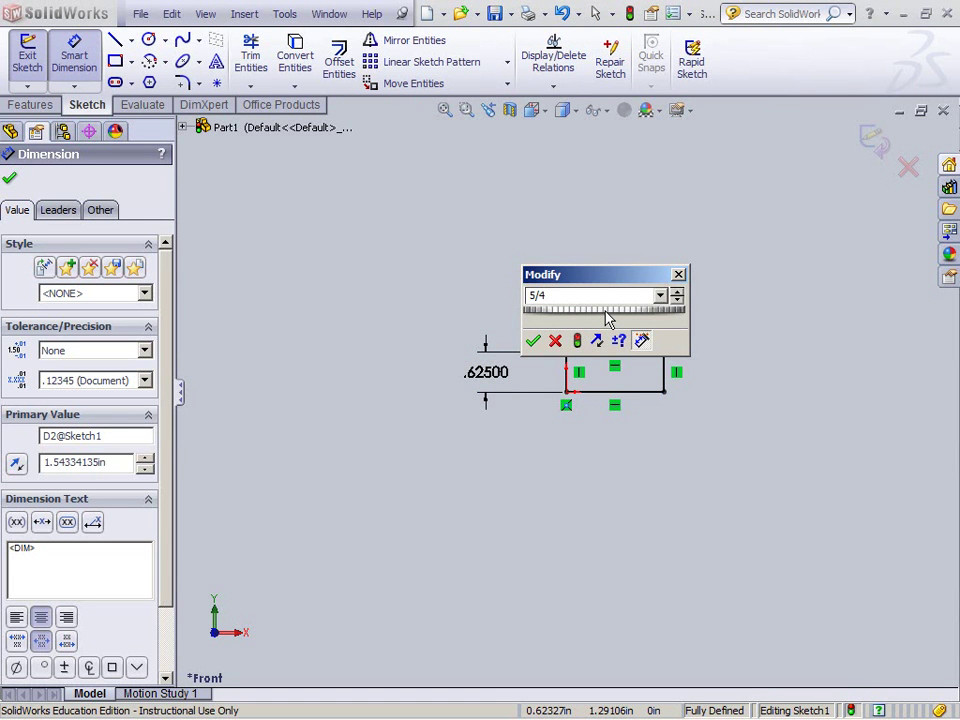
{"action": "key", "text": "Return"}
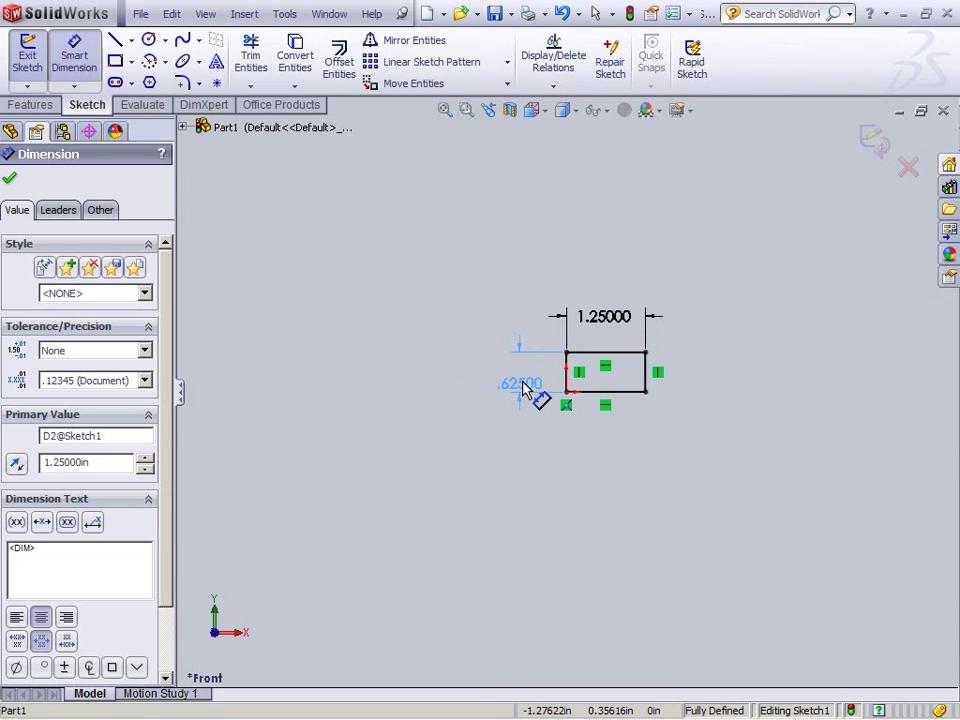
- Reposition the height and width dimensions closer to the rectangle's left and top sides
{"action": "left_click", "coordinate": [534, 381]}
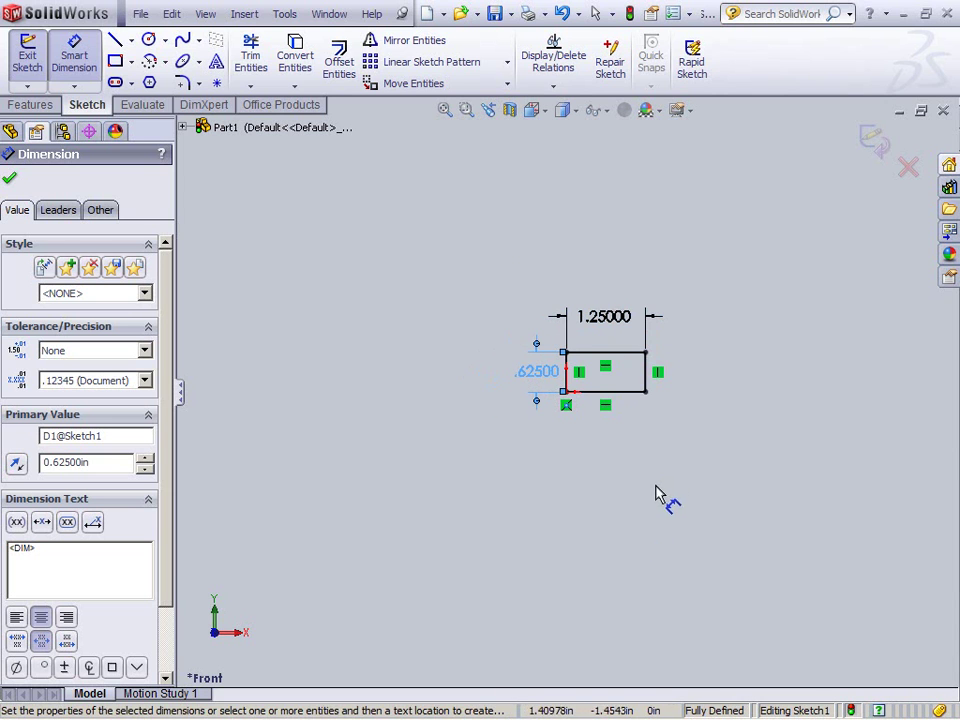
{"action": "scroll", "coordinate": [658, 504], "scroll_direction": "down", "scroll_amount": 3}
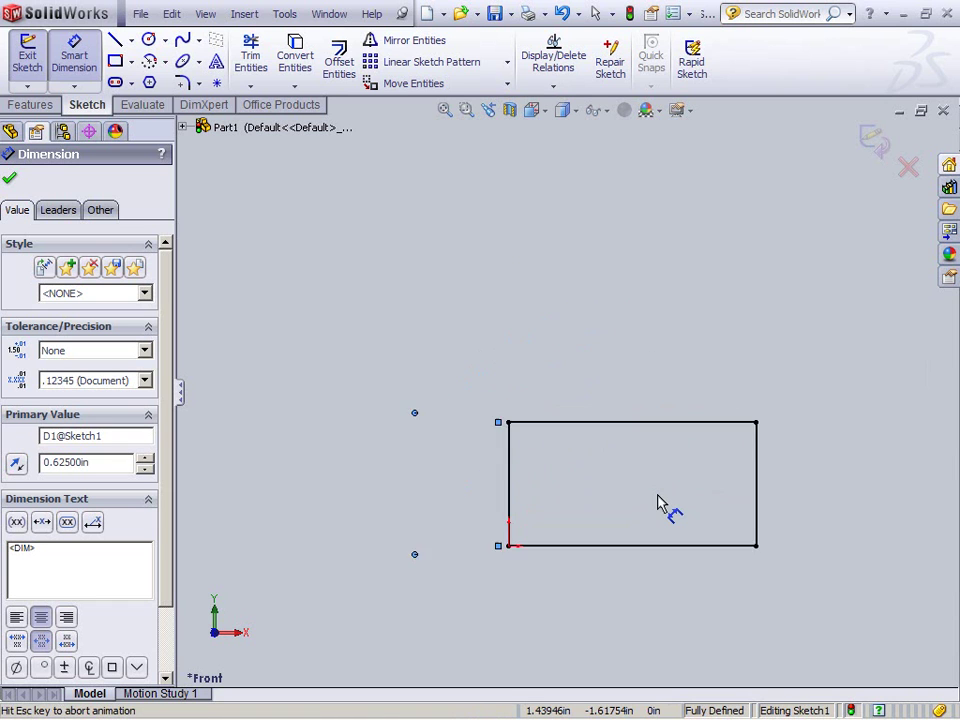
{"action": "left_click", "coordinate": [620, 318]}
{"action": "left_click_drag", "start_coordinate": [620, 318], "coordinate": [640, 412]}
{"action": "left_click_drag", "start_coordinate": [380, 540], "coordinate": [455, 558]}
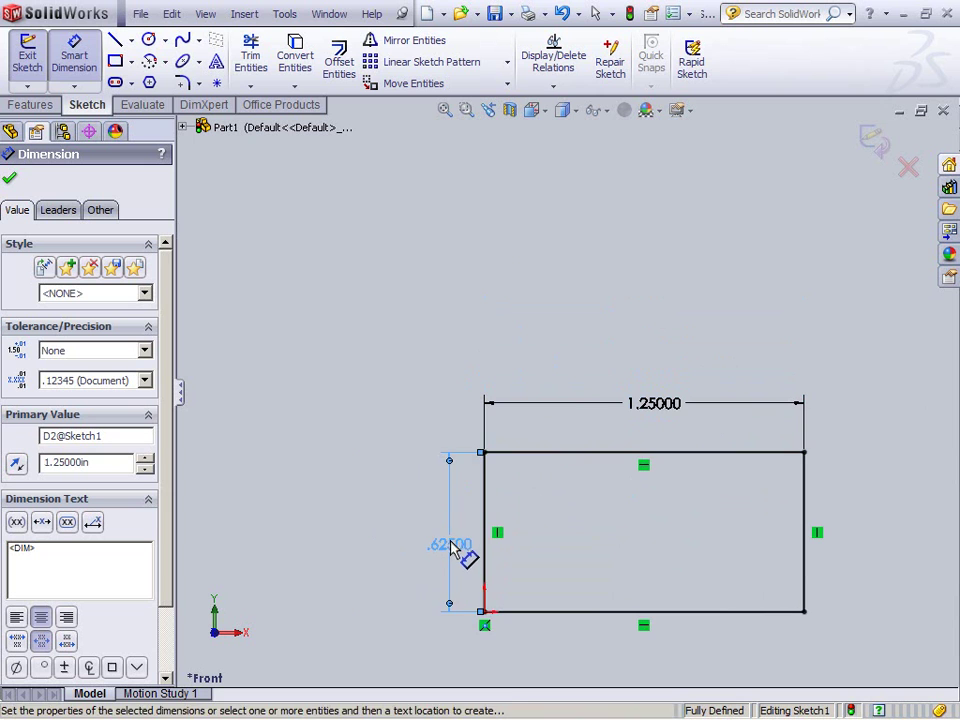
- Finish dimensioning and exit the rectangle sketch
{"action": "key", "text": "f"}
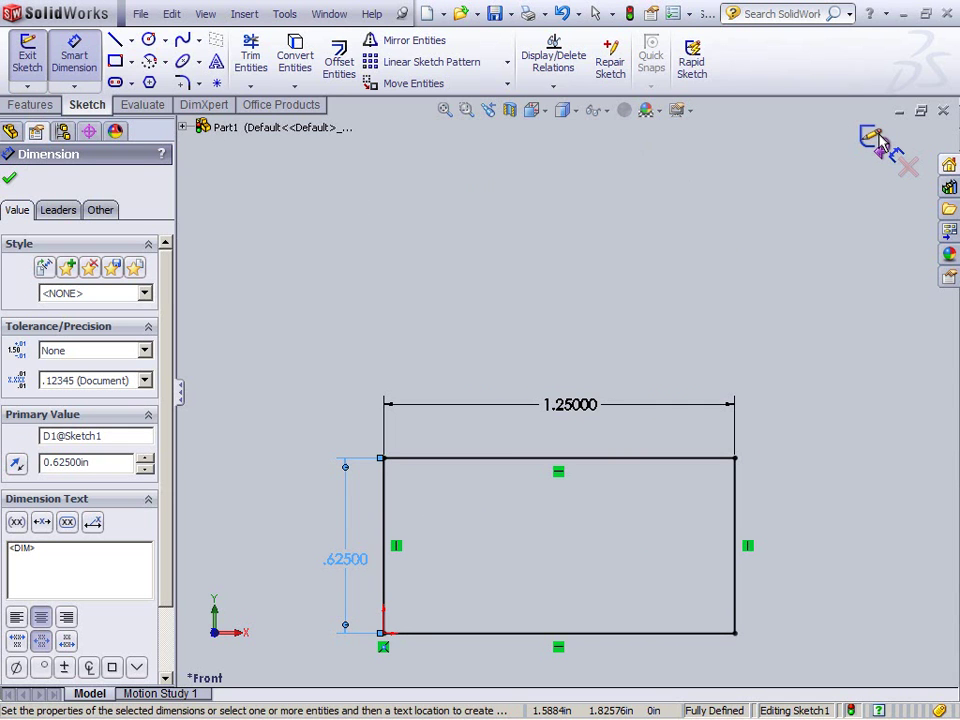
{"action": "left_click", "coordinate": [9, 179]}
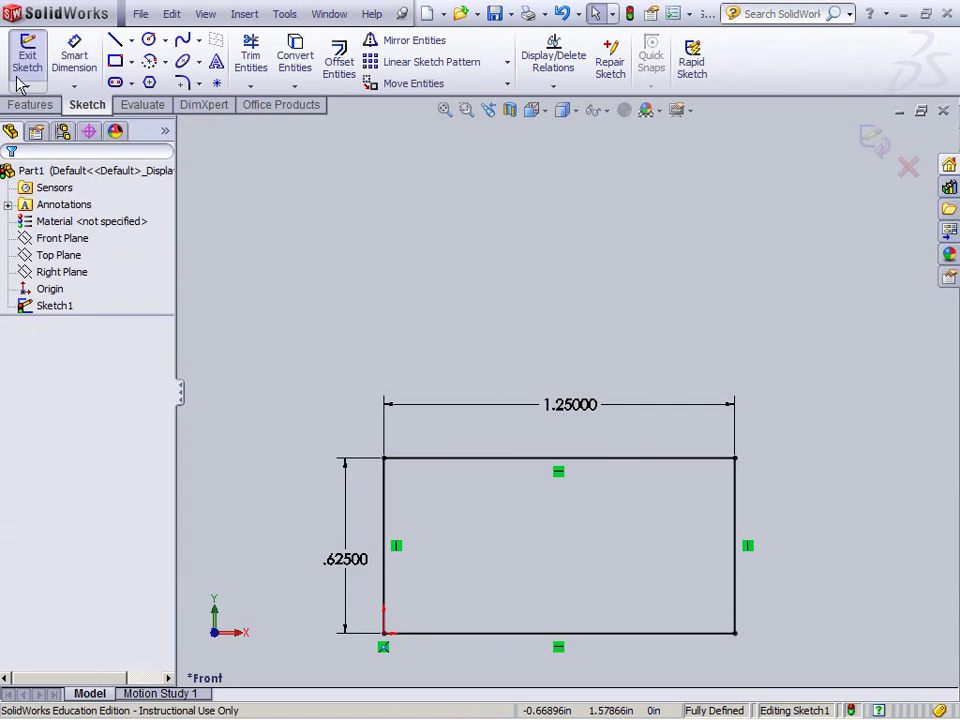
{"action": "left_click", "coordinate": [28, 45]}
{"action": "left_click", "coordinate": [452, 287]}
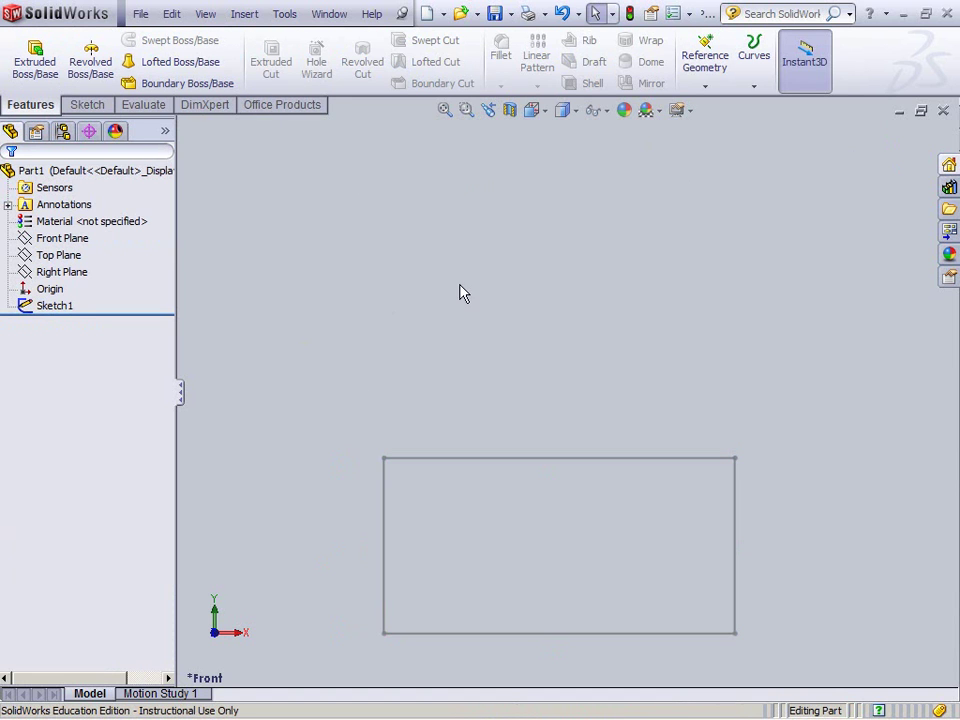
- Extrude the rectangle sketch as a blind boss with a depth of 3/8 in
{"action": "key", "text": "f"}
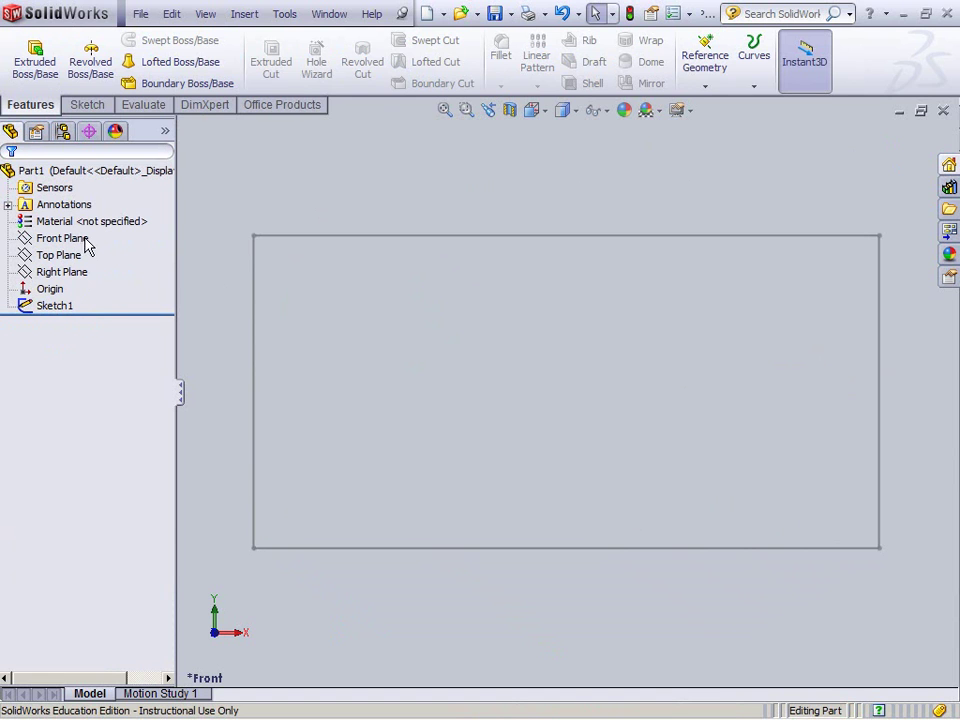
{"action": "left_click", "coordinate": [52, 307]}
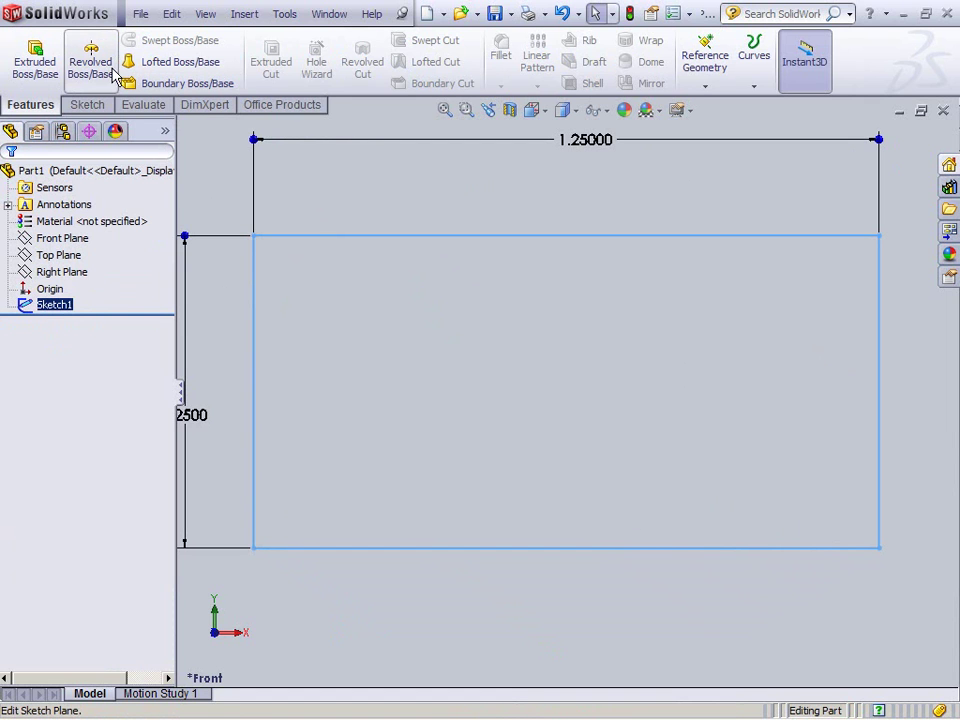
{"action": "left_click", "coordinate": [50, 88]}
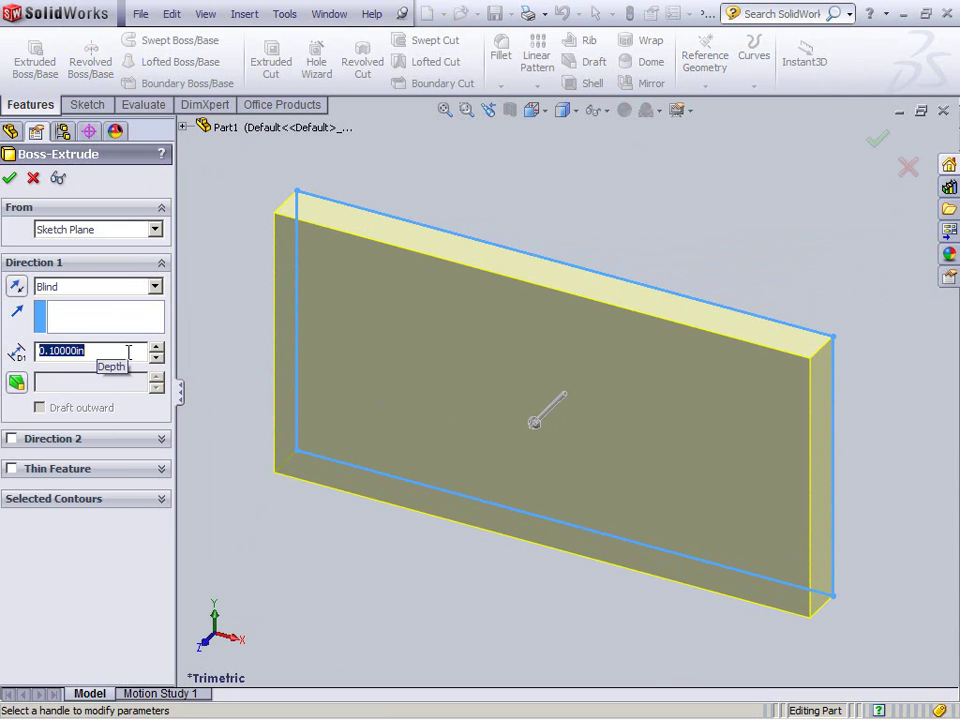
{"action": "type", "text": "3/8"}
{"action": "left_click", "coordinate": [10, 181]}
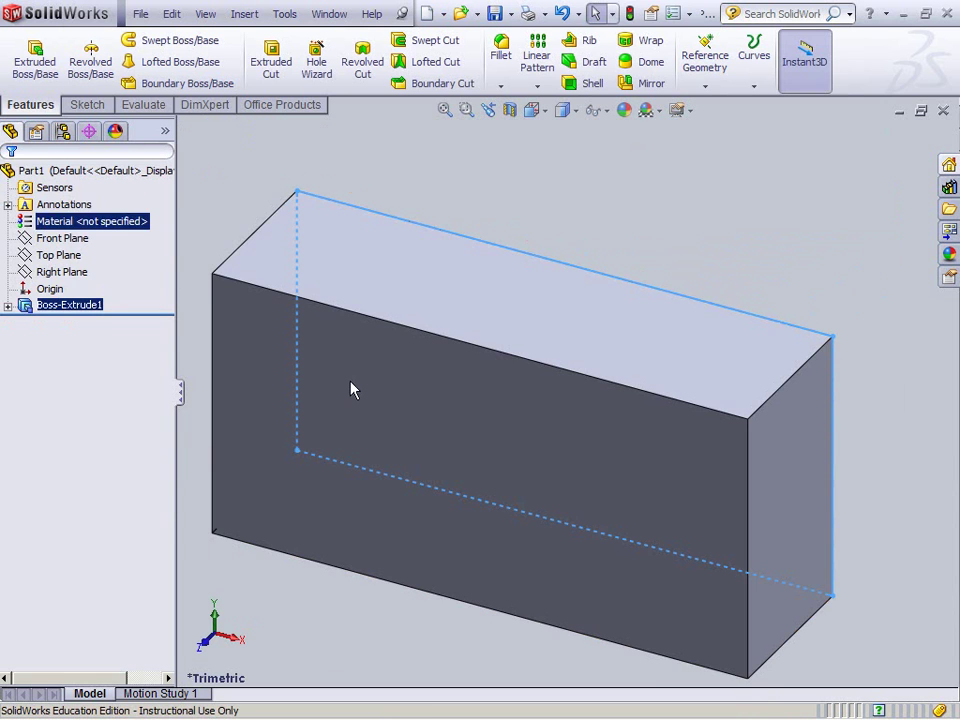
- Rename the extruded boss feature as Main Brick in its feature properties
{"action": "middle_click_drag", "start_coordinate": [422, 619], "coordinate": [490, 348]}
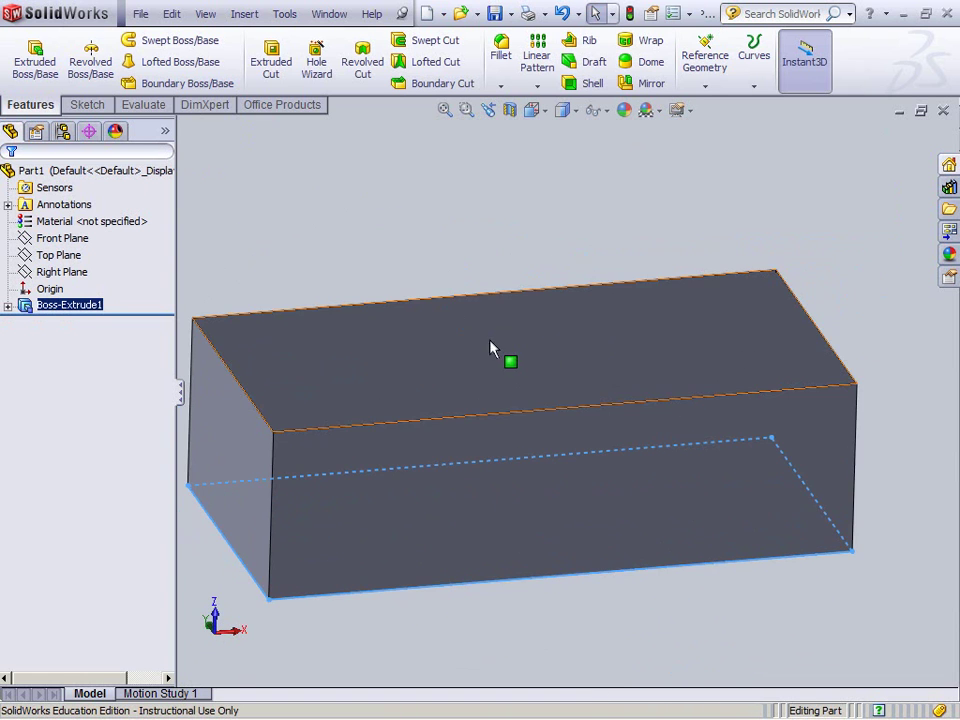
{"action": "middle_click_drag", "start_coordinate": [566, 347], "coordinate": [846, 321]}
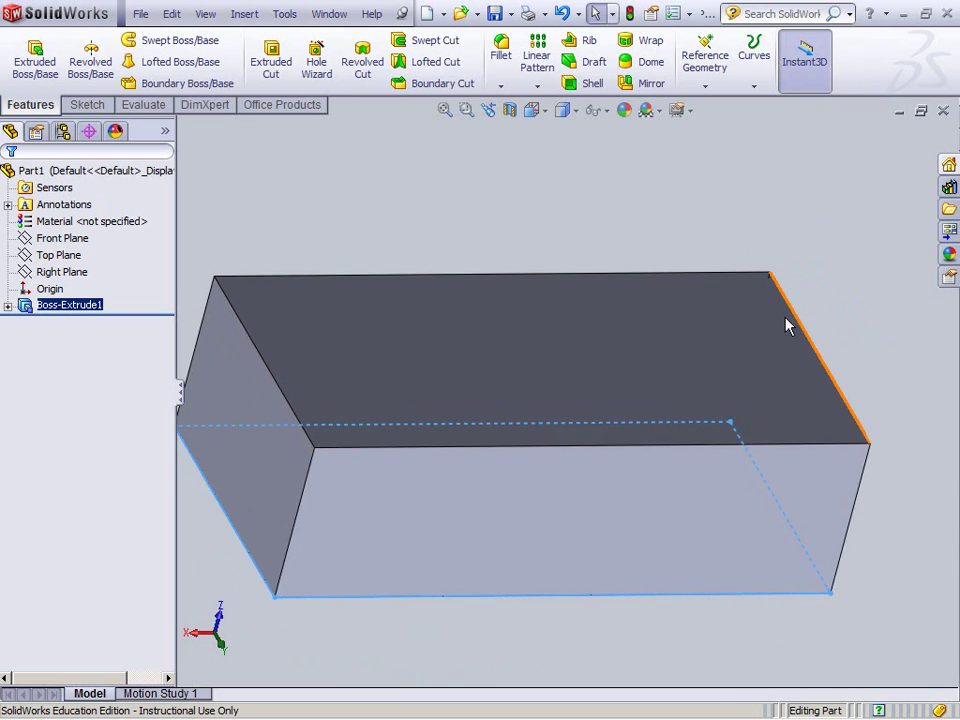
{"action": "right_click", "coordinate": [80, 309]}
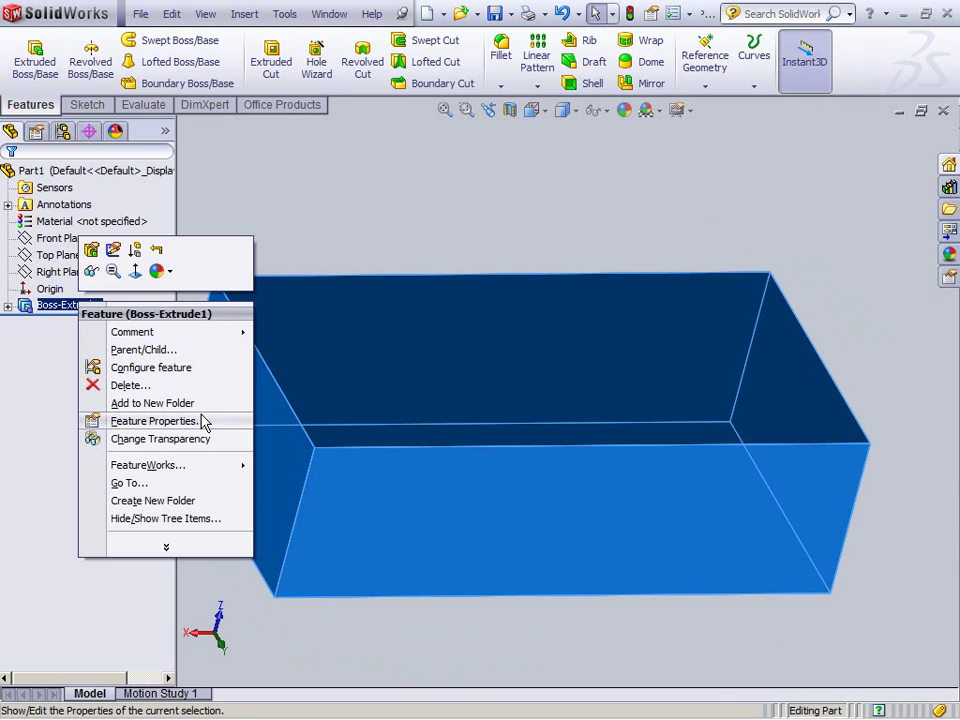
{"action": "left_click", "coordinate": [155, 421]}
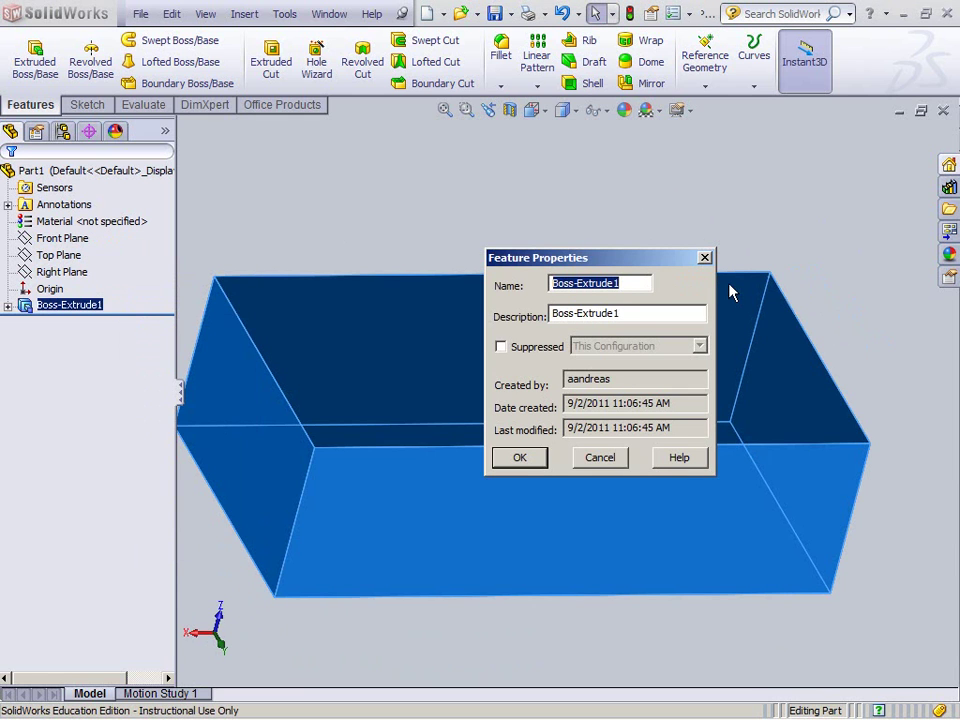
{"action": "type", "text": "Main Brick"}
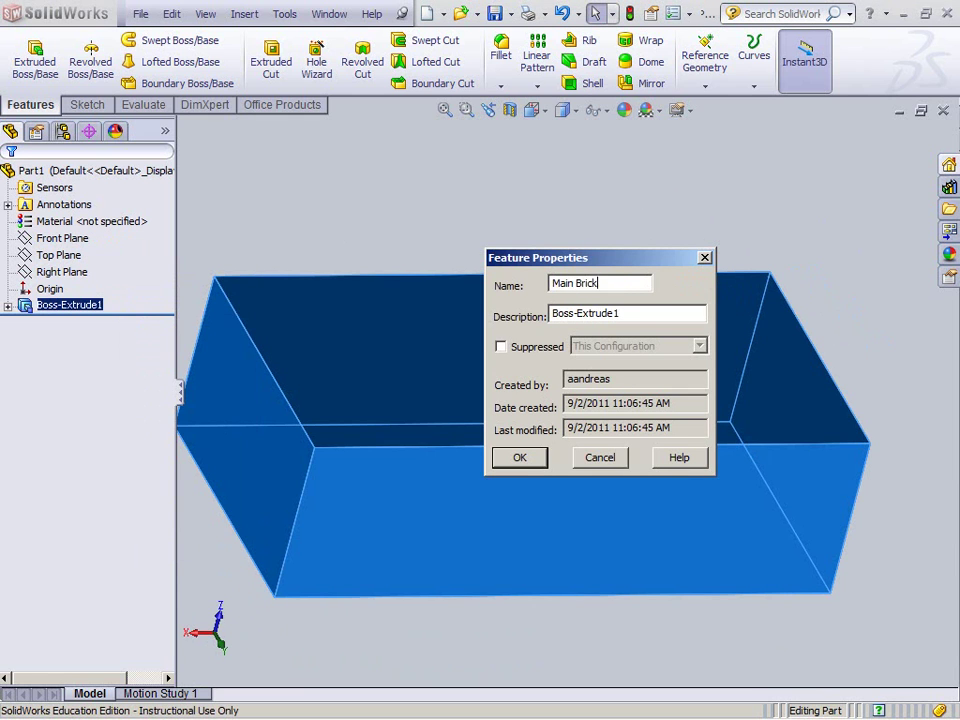
{"action": "key", "text": "Return"}
{"action": "left_click", "coordinate": [600, 244]}
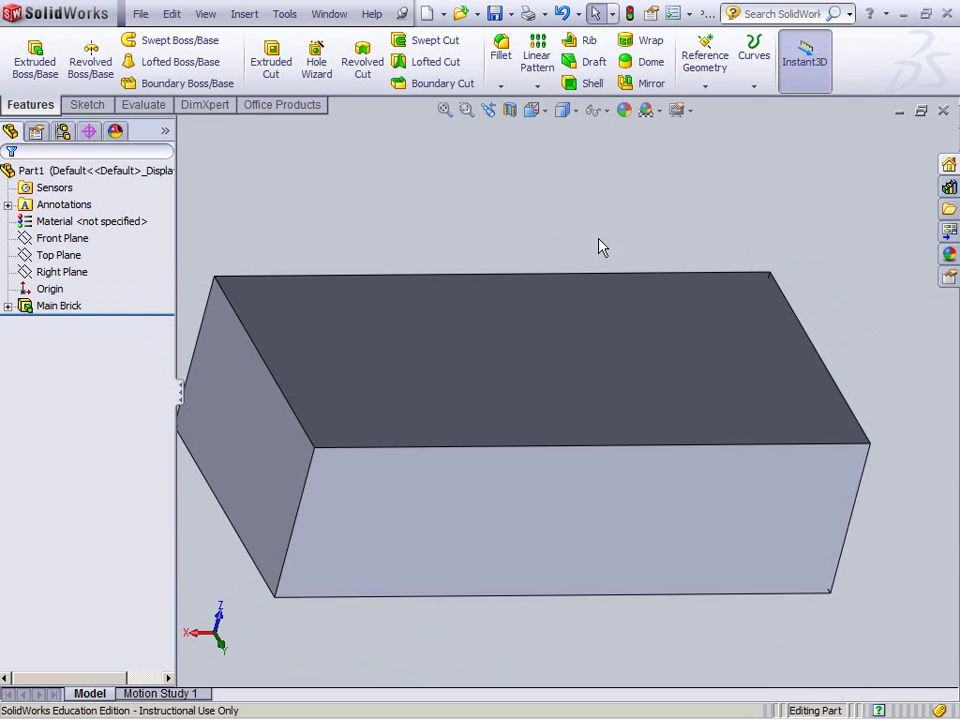
- Start a sketch on the brick's front face and draw a circle of about 0.063 in radius near its upper-left corner
{"action": "key", "text": "ctrl+7"}
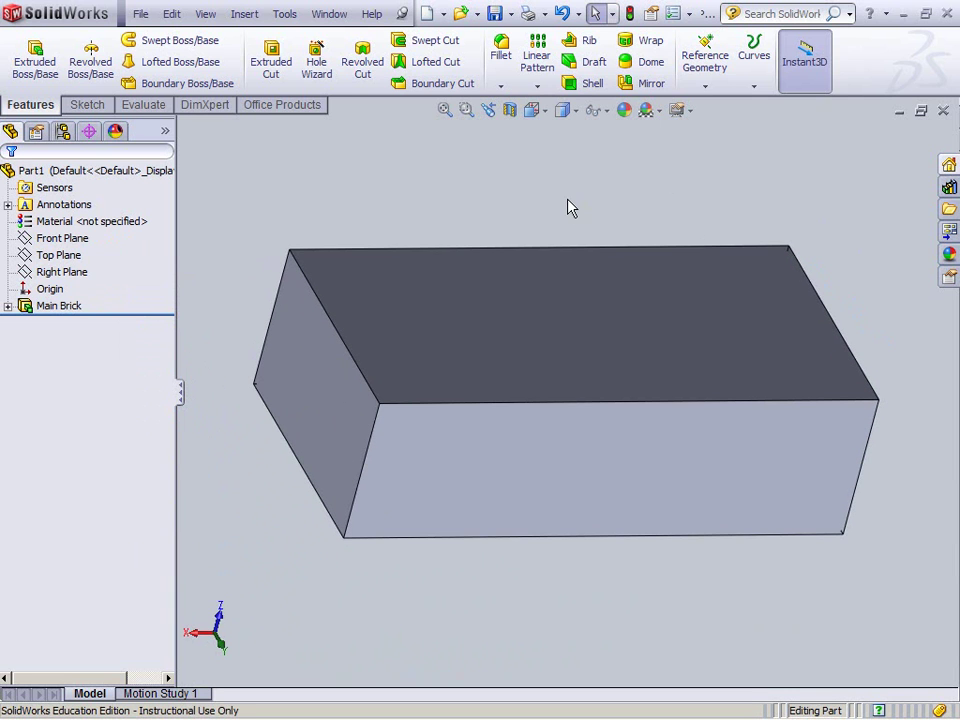
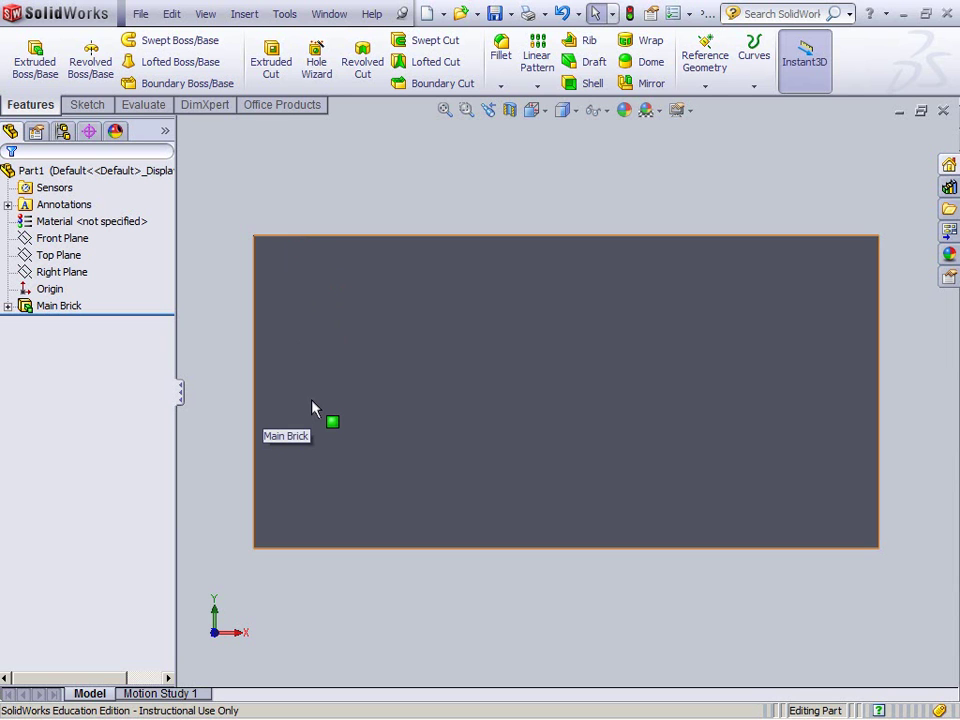
{"action": "right_click", "coordinate": [317, 336]}
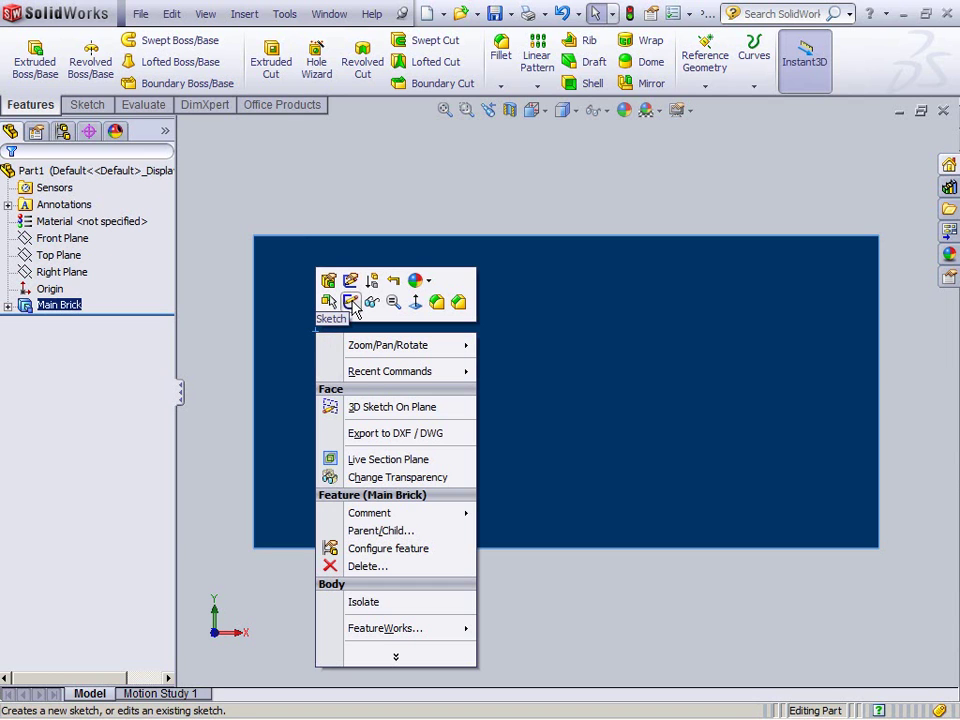
{"action": "left_click", "coordinate": [352, 303]}
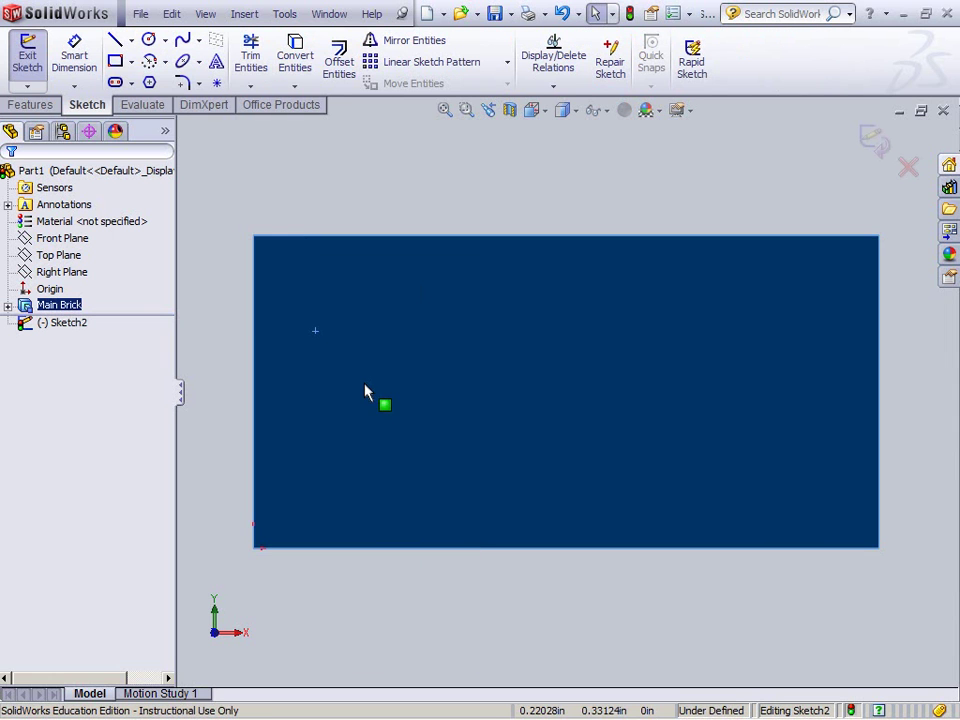
{"action": "left_click", "coordinate": [148, 39]}
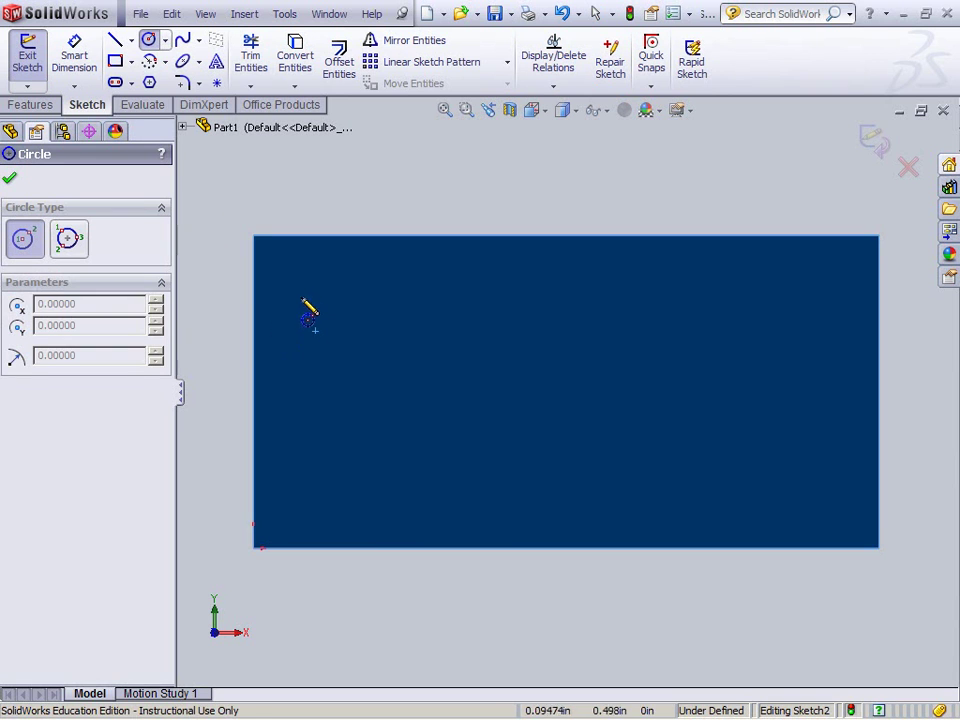
{"action": "left_click", "coordinate": [302, 292]}
{"action": "left_click", "coordinate": [324, 320]}
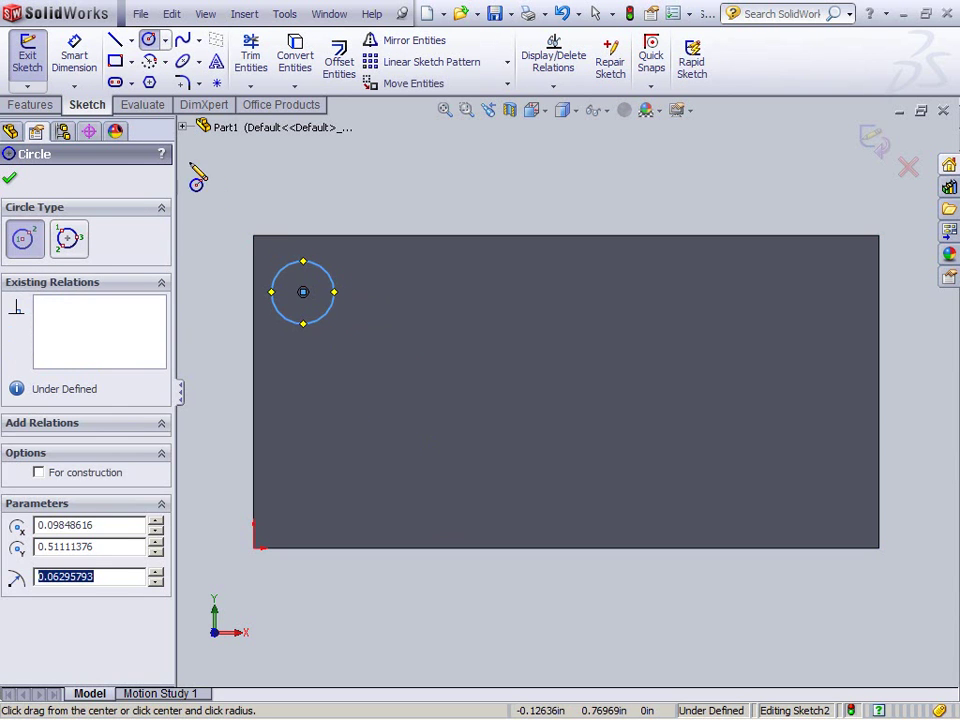
- Dimension the circle's diameter as 3/16 in and place the dimension outside the brick's upper-left corner
{"action": "left_click", "coordinate": [84, 58]}
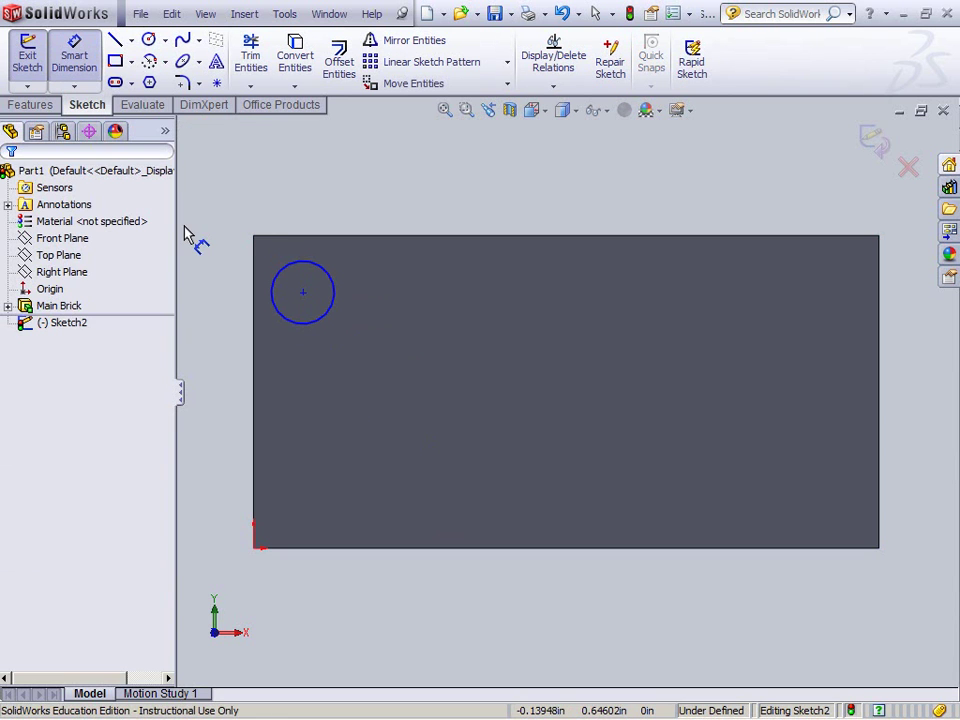
{"action": "left_click", "coordinate": [291, 269]}
{"action": "left_click", "coordinate": [222, 188]}
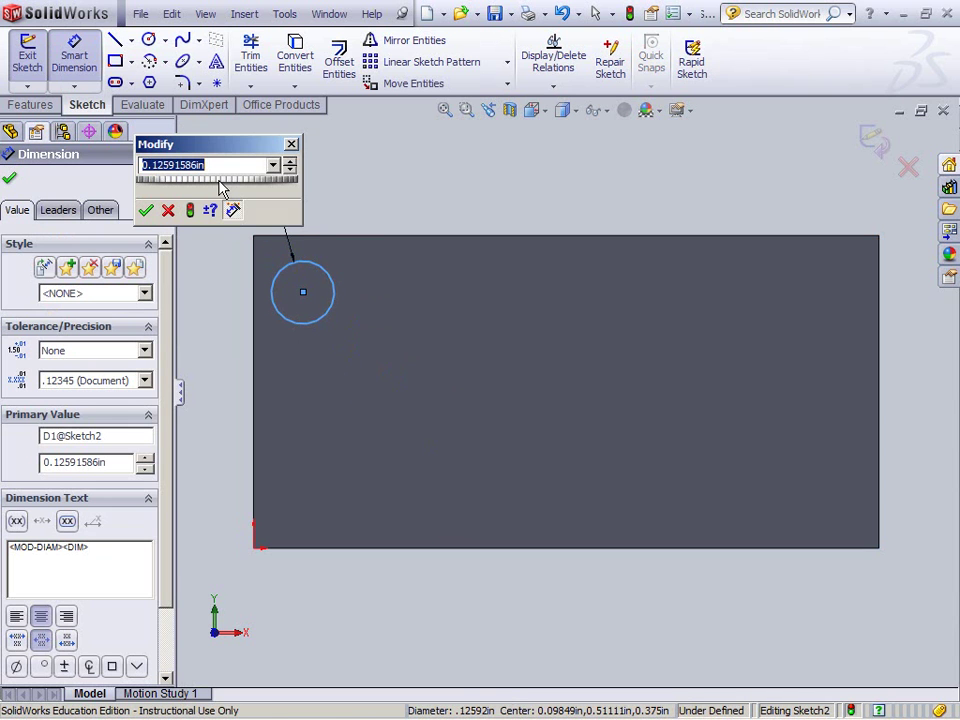
{"action": "type", "text": "3/16"}
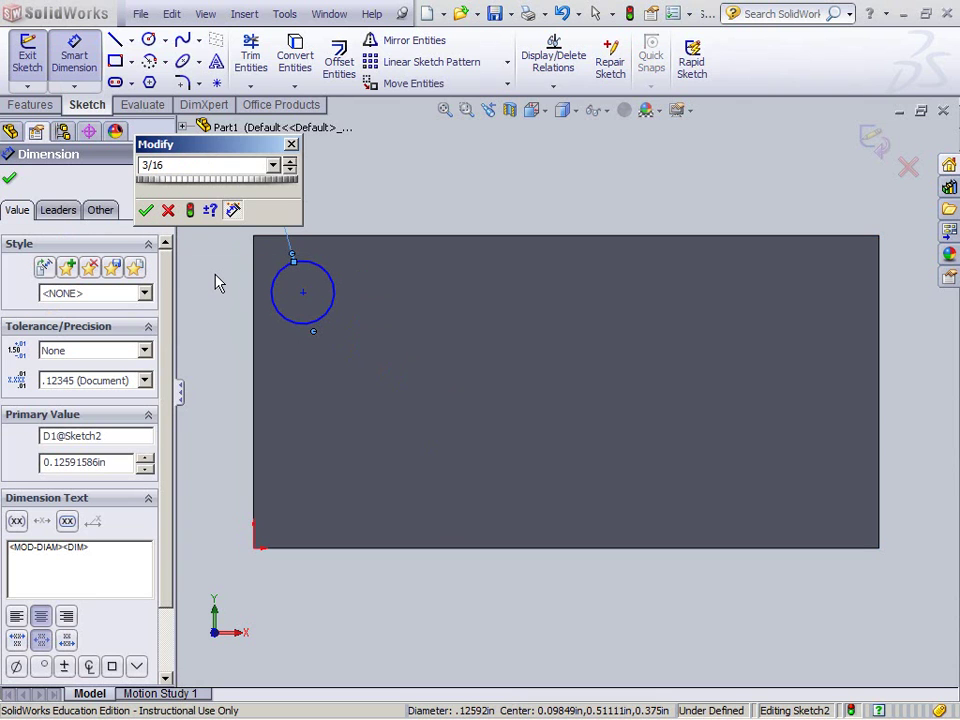
{"action": "left_click", "coordinate": [146, 211]}
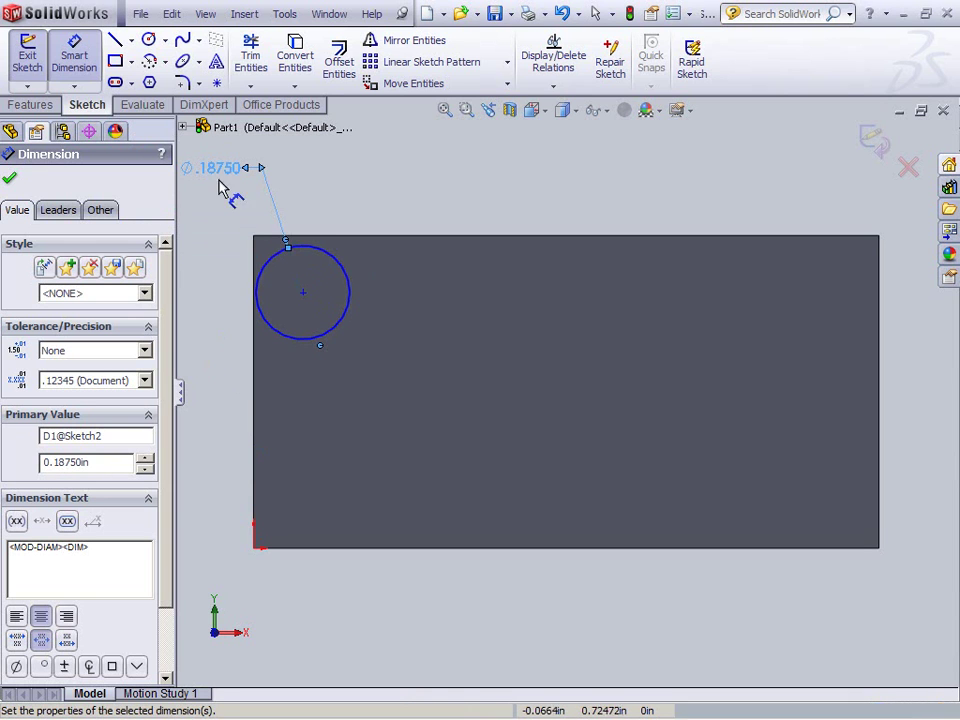
{"action": "left_click_drag", "start_coordinate": [210, 193], "coordinate": [192, 173]}
- Dimension the distance from the circle's center to the brick's top edge as 5/32 in
{"action": "left_click", "coordinate": [303, 292]}
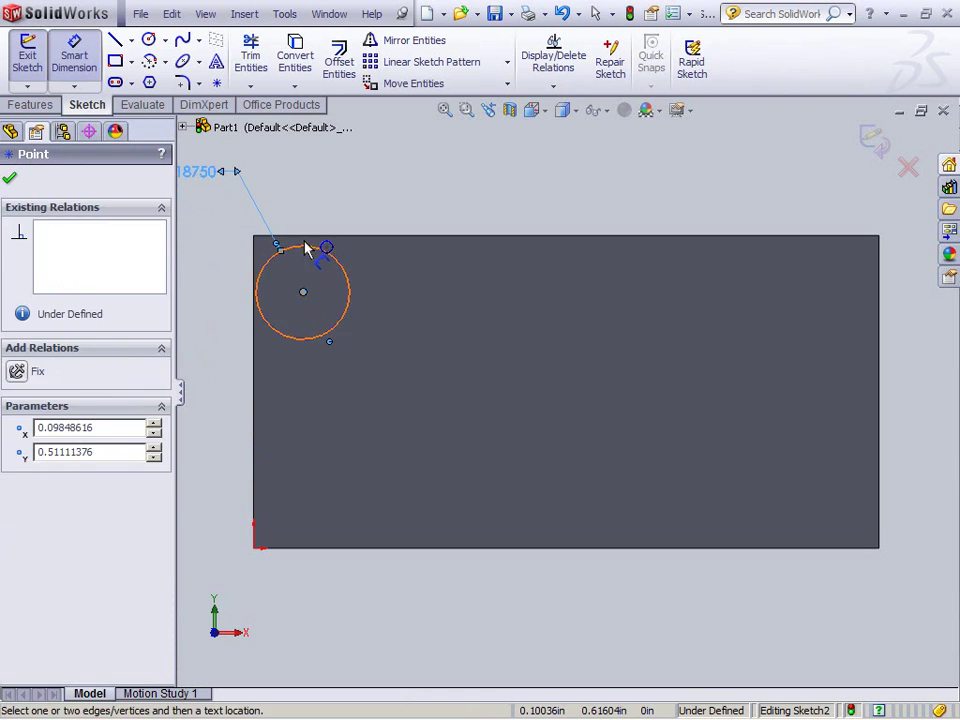
{"action": "left_click", "coordinate": [302, 237]}
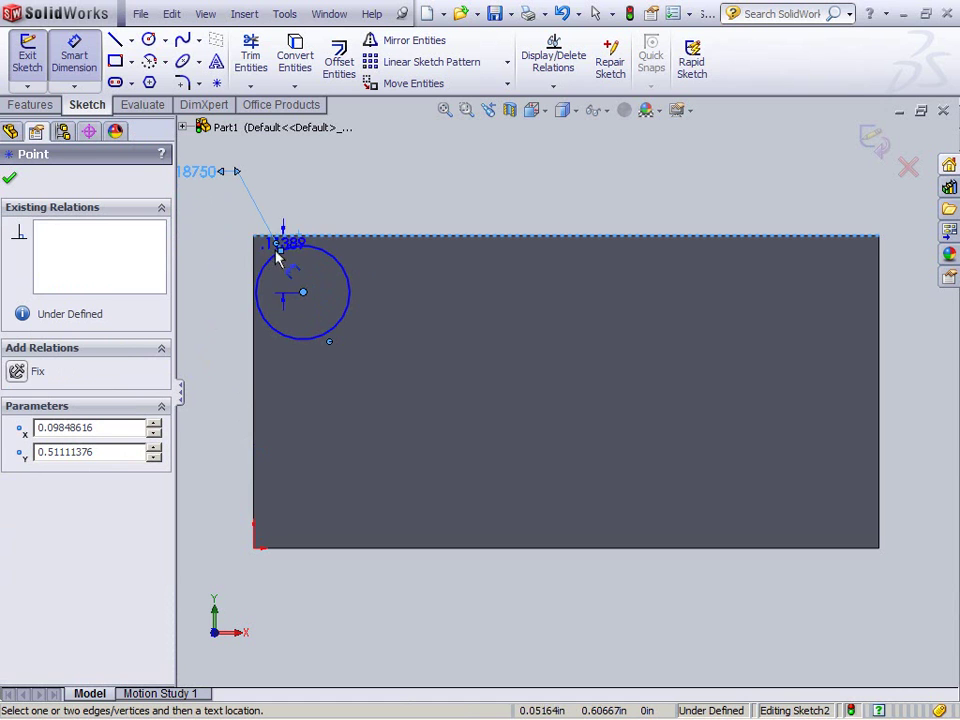
{"action": "left_click", "coordinate": [226, 271]}
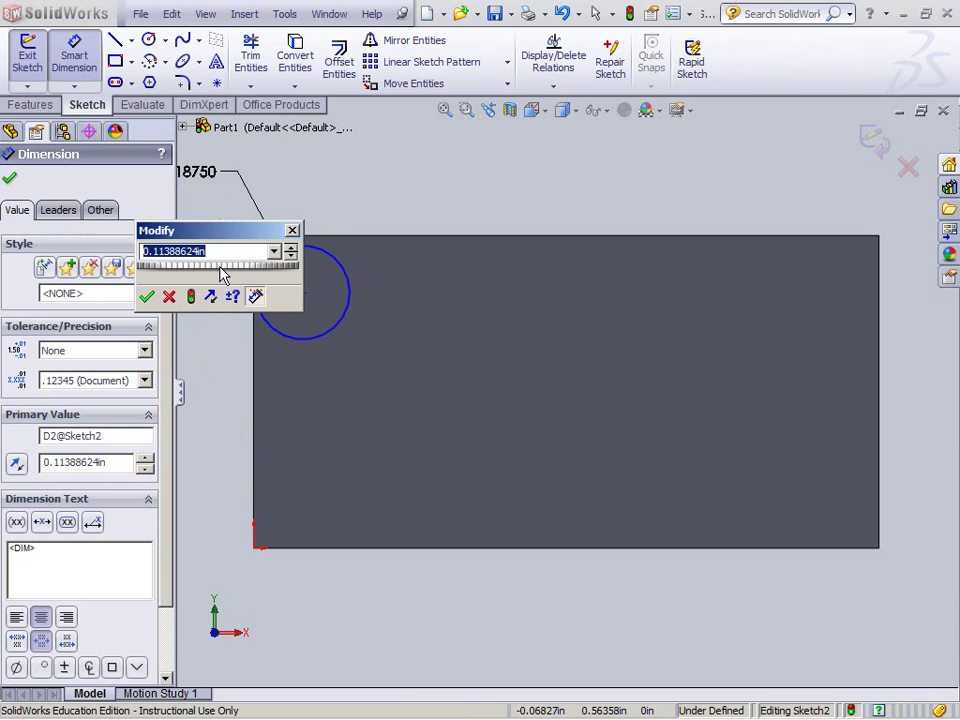
{"action": "type", "text": "5/32"}
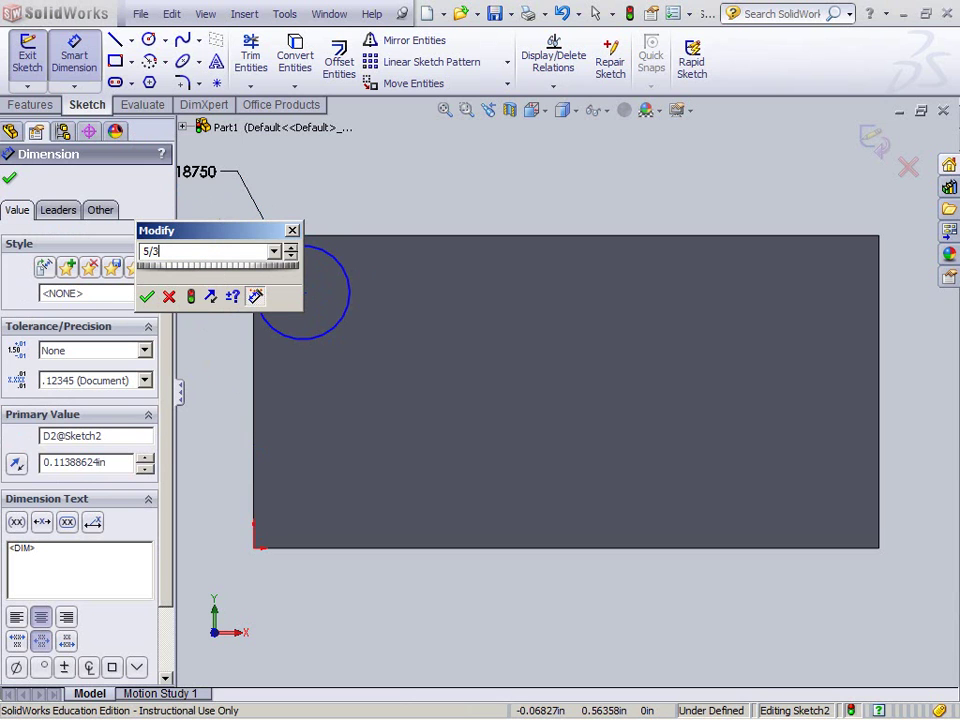
{"action": "left_click", "coordinate": [146, 296]}
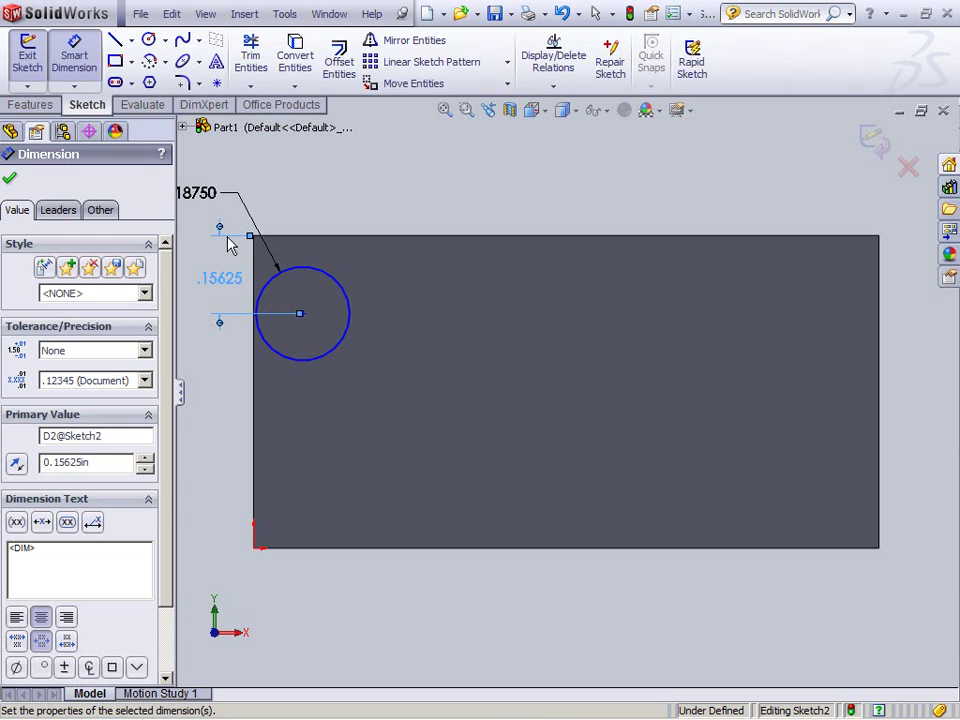
- Dimension the distance from the circle's center to the brick's left edge as 5/32 in
{"action": "left_click", "coordinate": [300, 314]}
{"action": "left_click", "coordinate": [254, 300]}
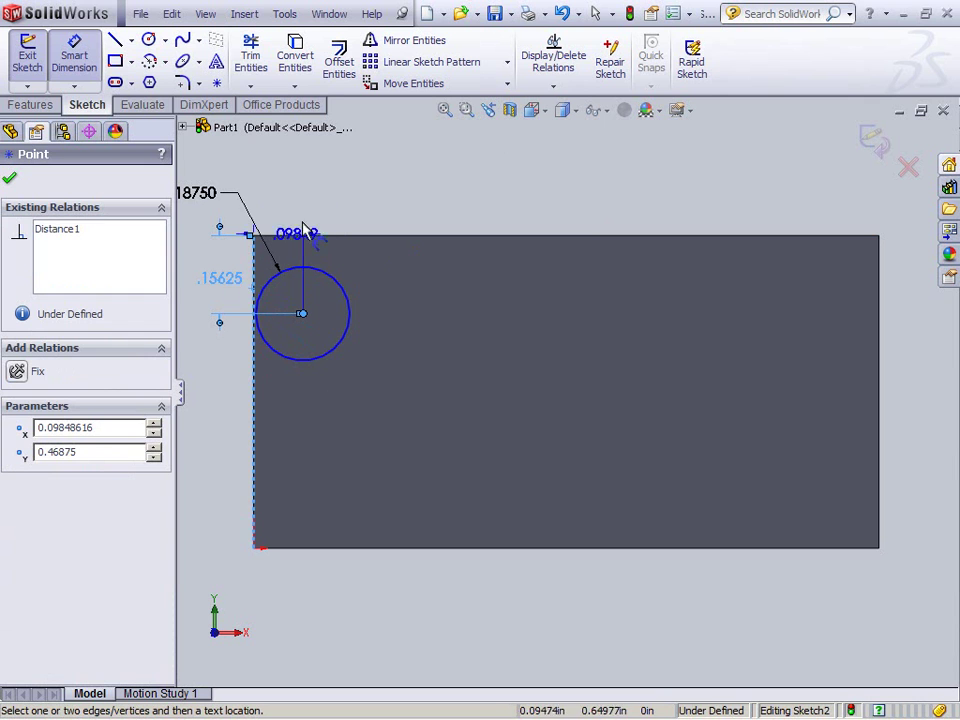
{"action": "left_click", "coordinate": [283, 178]}
{"action": "type", "text": "5/32"}
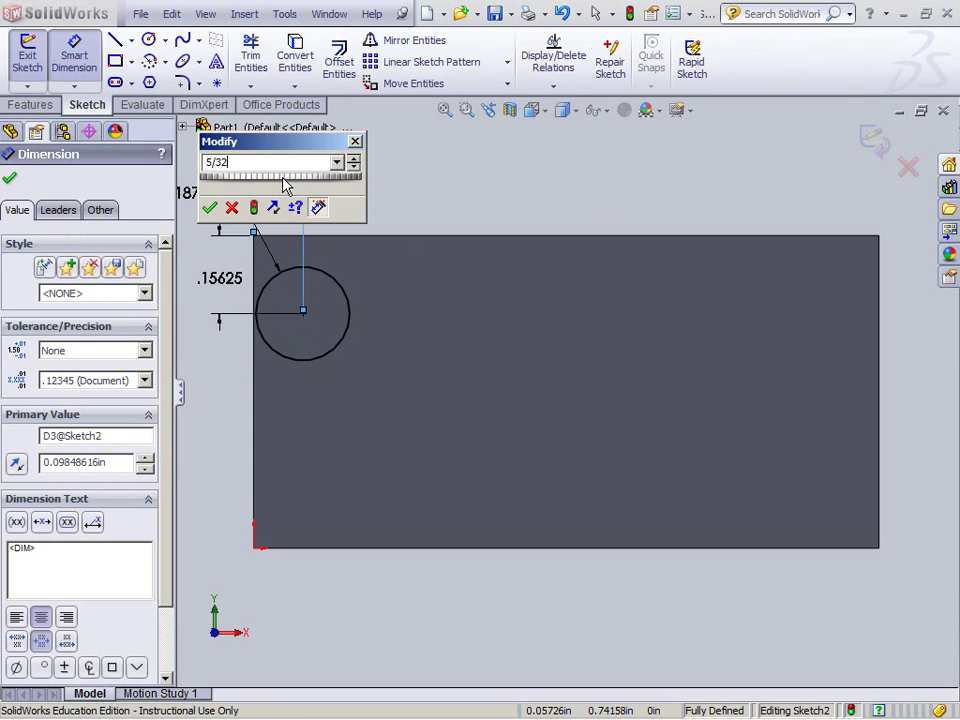
{"action": "key", "text": "Return"}
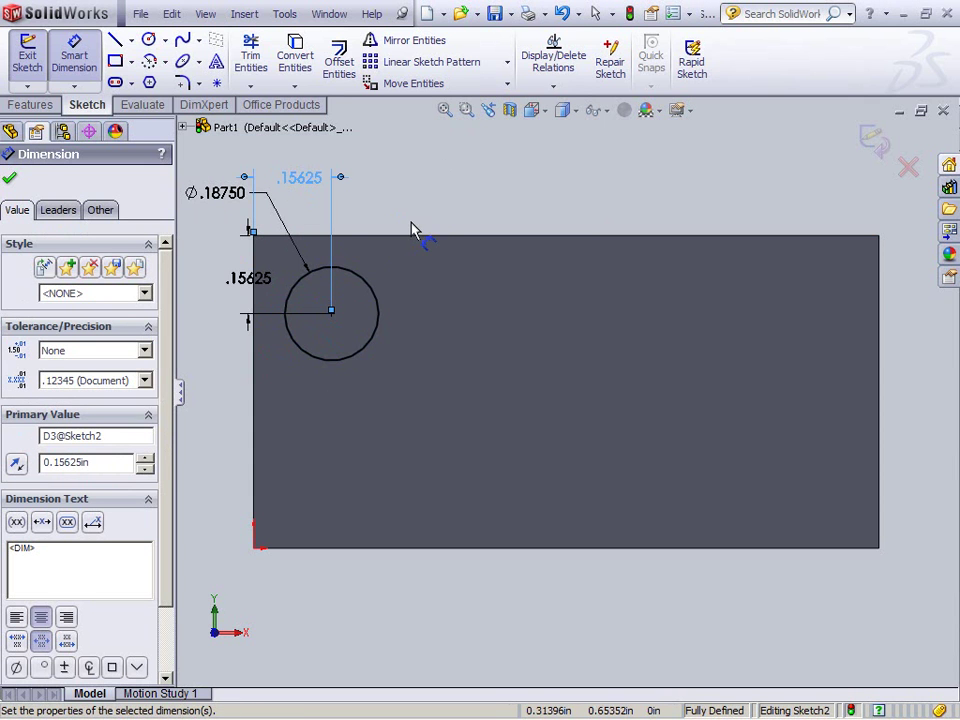
- Move the circle's vertical position dimension farther outside the brick's left edge and exit the sketch
{"action": "left_click_drag", "start_coordinate": [244, 288], "coordinate": [204, 296]}
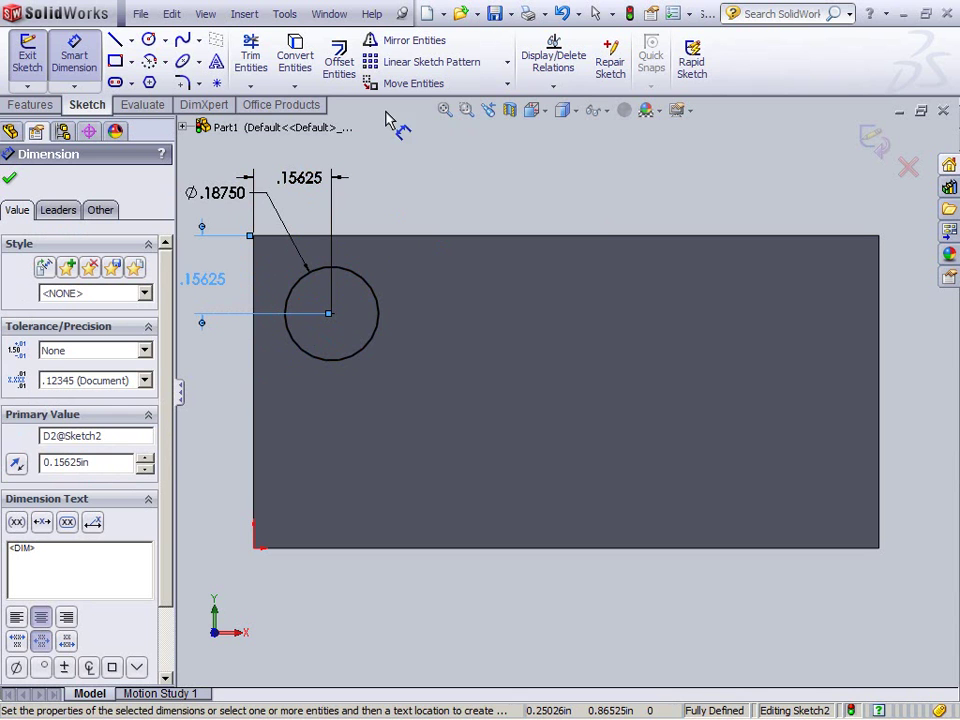
{"action": "left_click", "coordinate": [28, 64]}
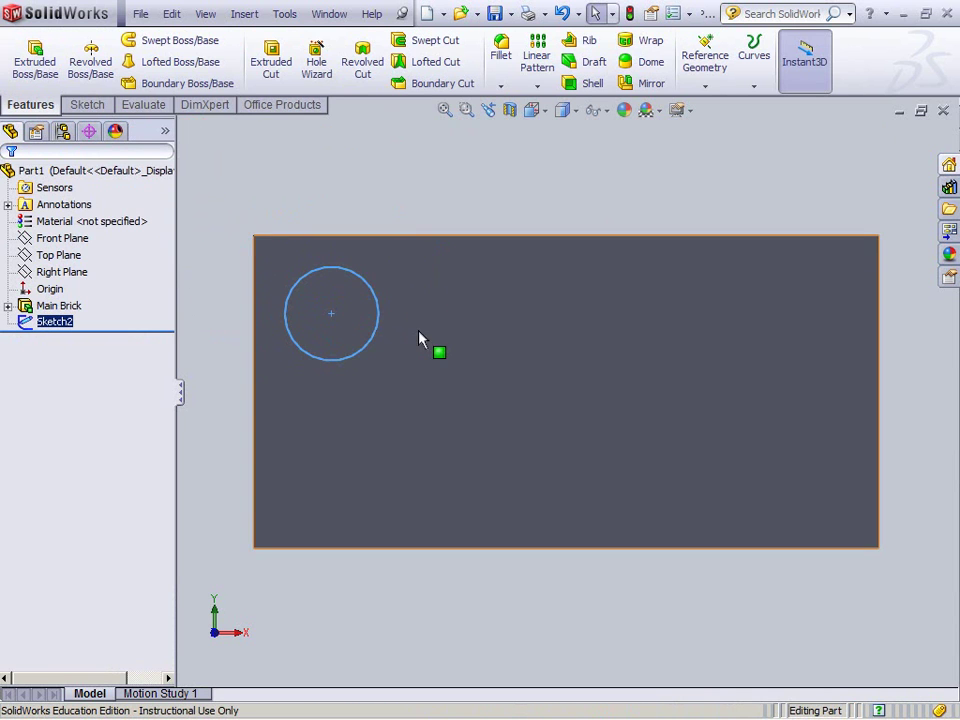
{"action": "left_click_drag", "start_coordinate": [423, 187], "coordinate": [423, 565]}
{"action": "left_click_drag", "start_coordinate": [426, 610], "coordinate": [426, 612]}
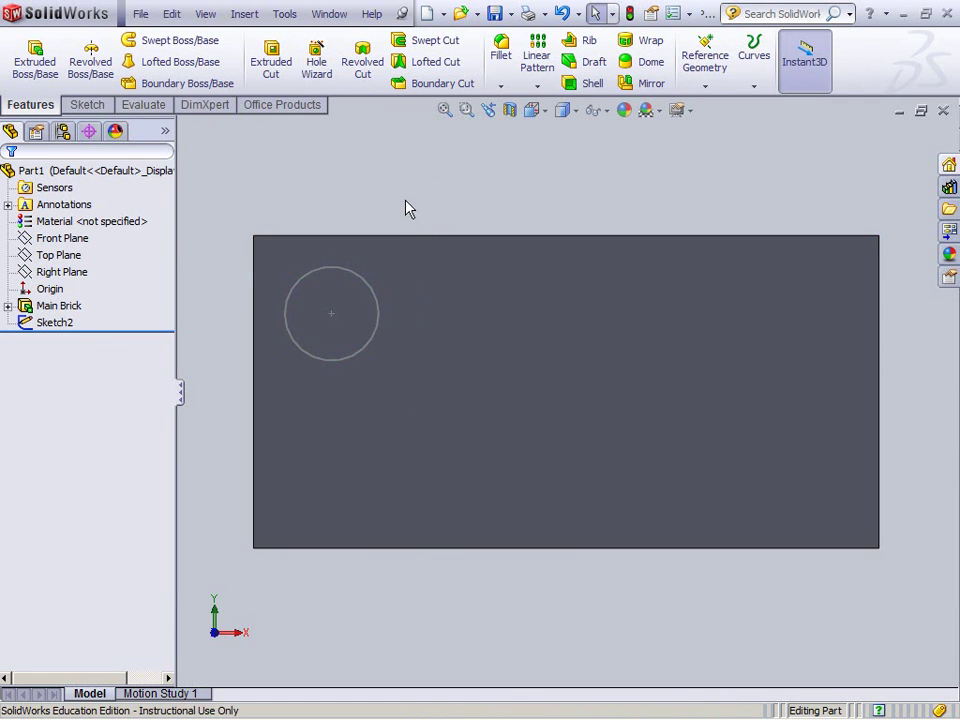
{"action": "left_click_drag", "start_coordinate": [407, 192], "coordinate": [252, 390]}
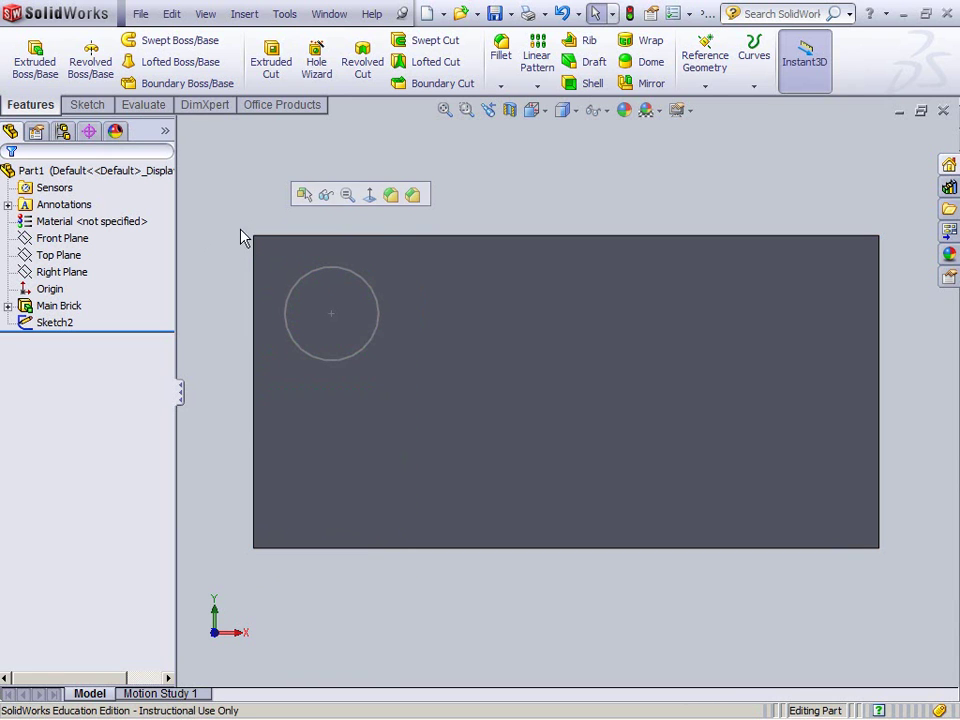
{"action": "left_click_drag", "start_coordinate": [247, 232], "coordinate": [426, 405]}
{"action": "left_click_drag", "start_coordinate": [425, 595], "coordinate": [255, 398]}
{"action": "left_click_drag", "start_coordinate": [416, 202], "coordinate": [570, 376]}
{"action": "left_click_drag", "start_coordinate": [580, 244], "coordinate": [714, 381]}
{"action": "left_click_drag", "start_coordinate": [724, 198], "coordinate": [889, 392]}
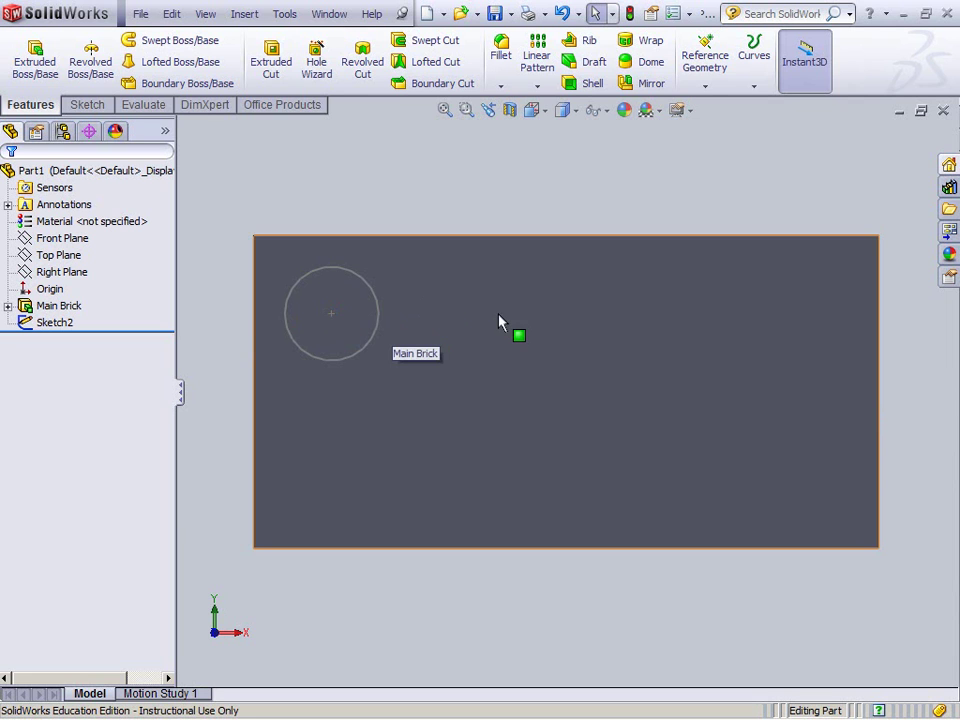
{"action": "left_click", "coordinate": [450, 262]}
{"action": "left_click", "coordinate": [474, 206]}
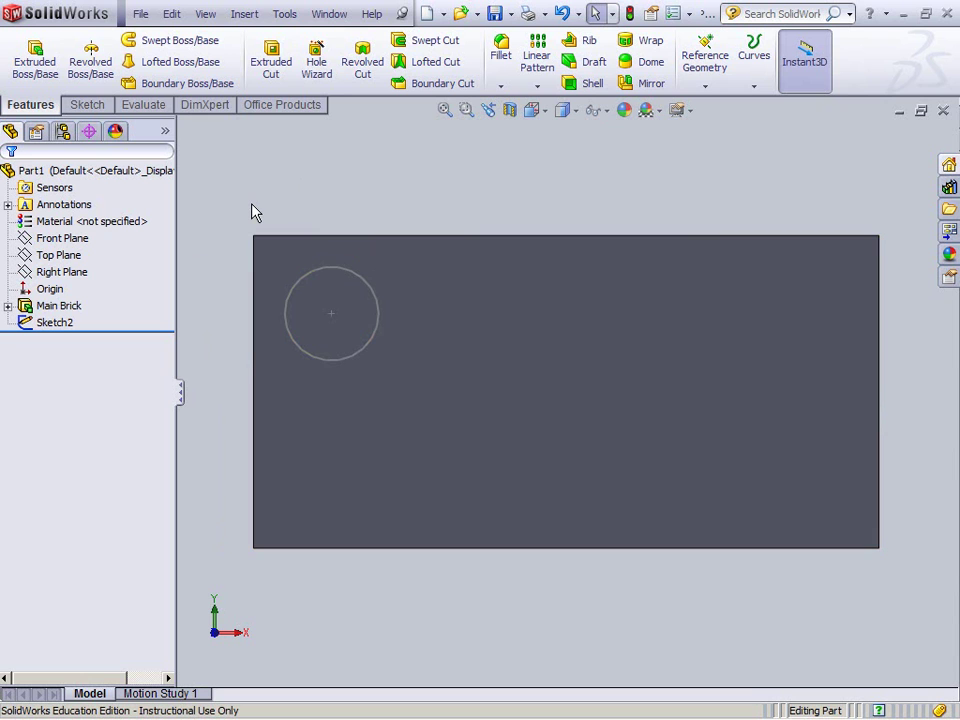
- Extrude the circle sketch as a blind boss 1/16 in deep, merged with the brick
{"action": "left_click", "coordinate": [77, 330]}
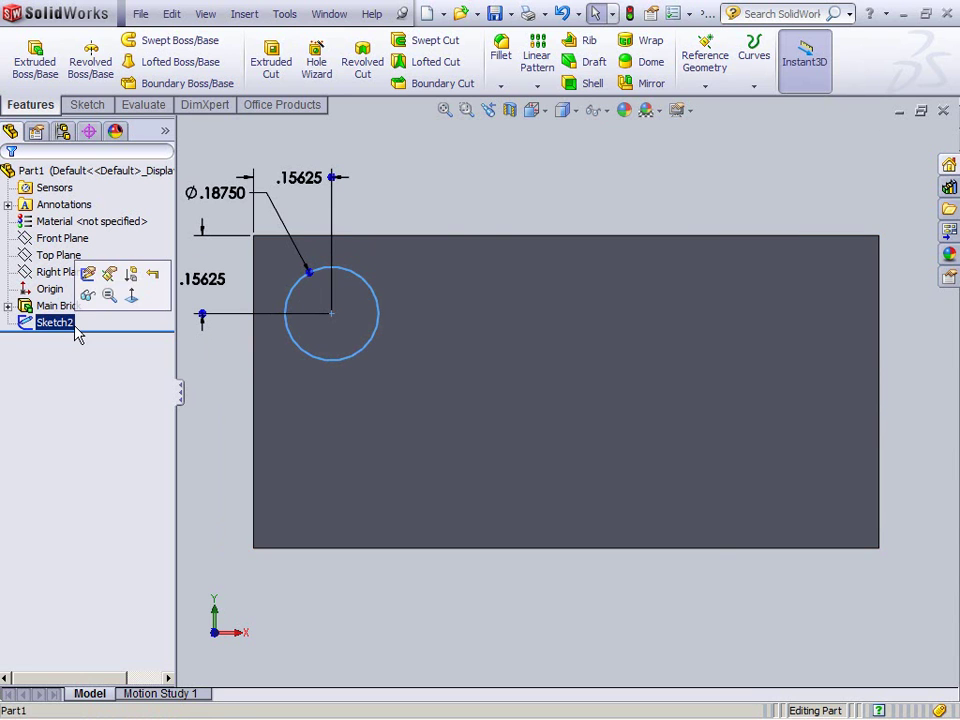
{"action": "left_click", "coordinate": [35, 62]}
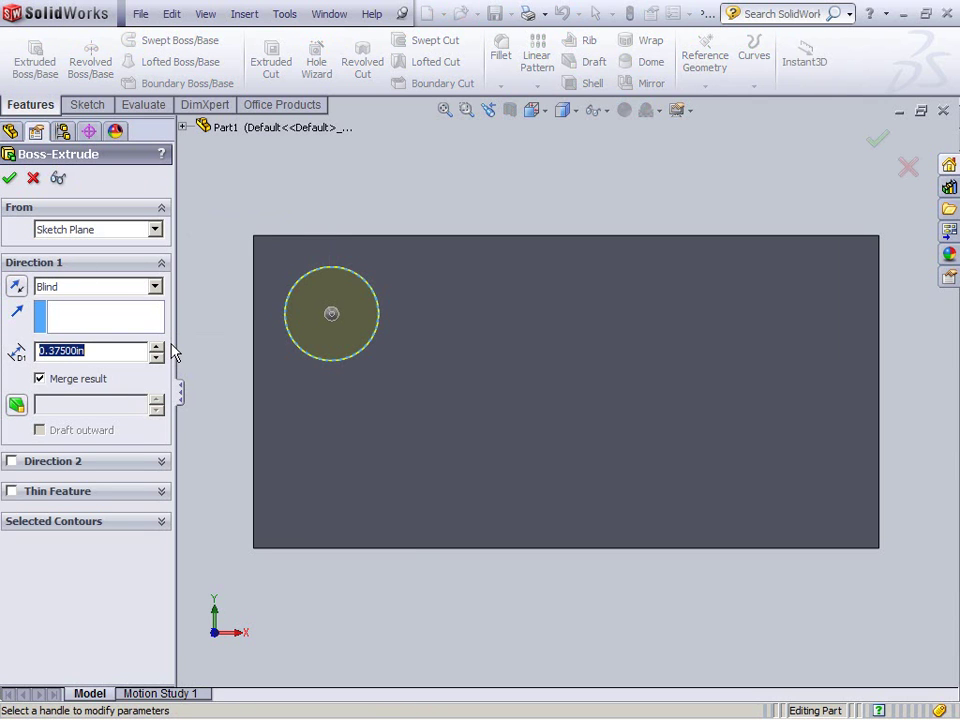
{"action": "type", "text": "1/16"}
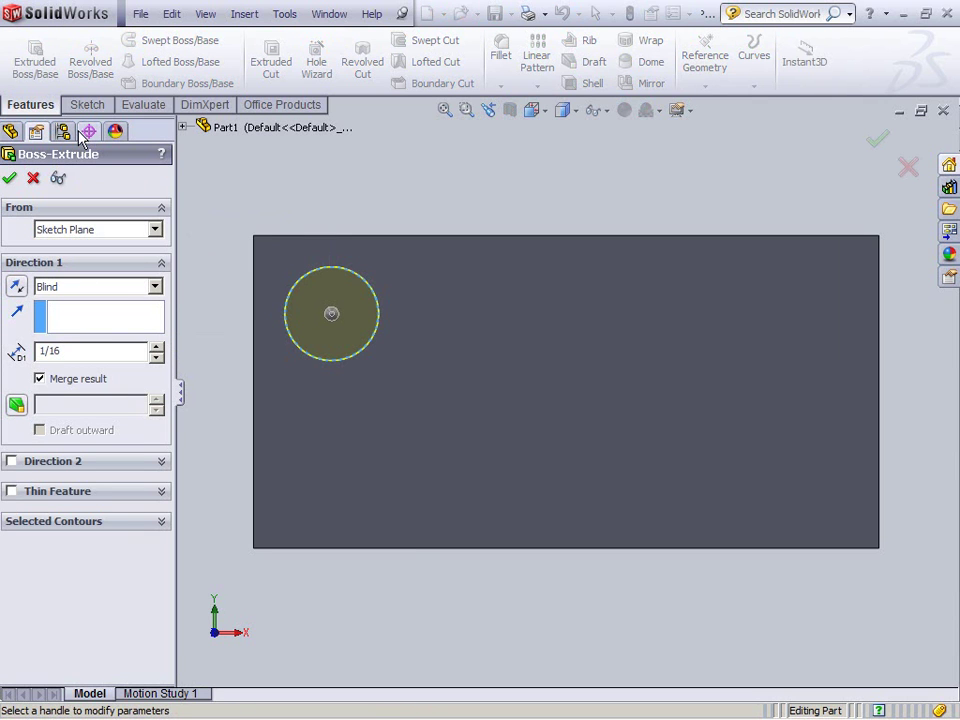
{"action": "left_click", "coordinate": [10, 180]}
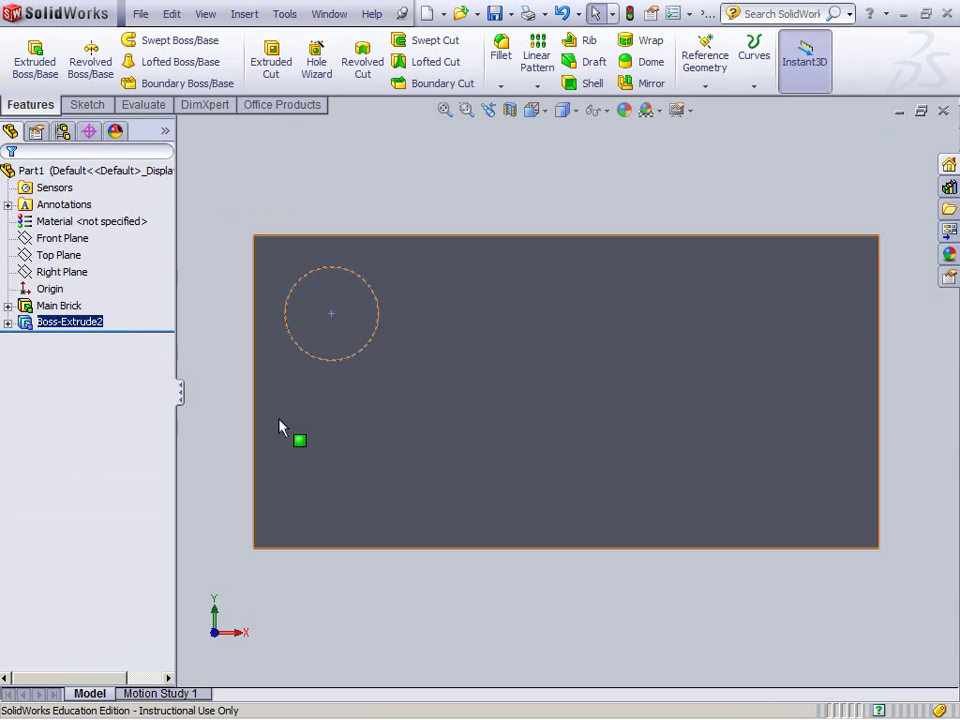
- Rename the new circular boss feature as Peg in its feature properties
{"action": "middle_click_drag", "start_coordinate": [317, 557], "coordinate": [200, 450]}
{"action": "right_click", "coordinate": [85, 324]}
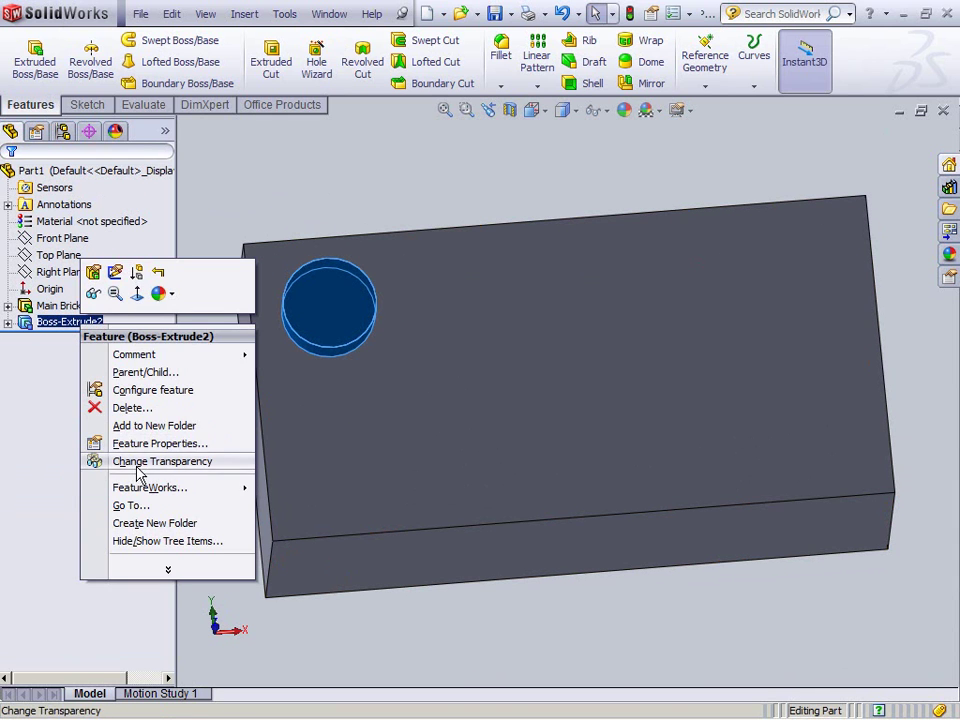
{"action": "left_click", "coordinate": [140, 443]}
{"action": "type", "text": "Peg"}
{"action": "key", "text": "Return"}
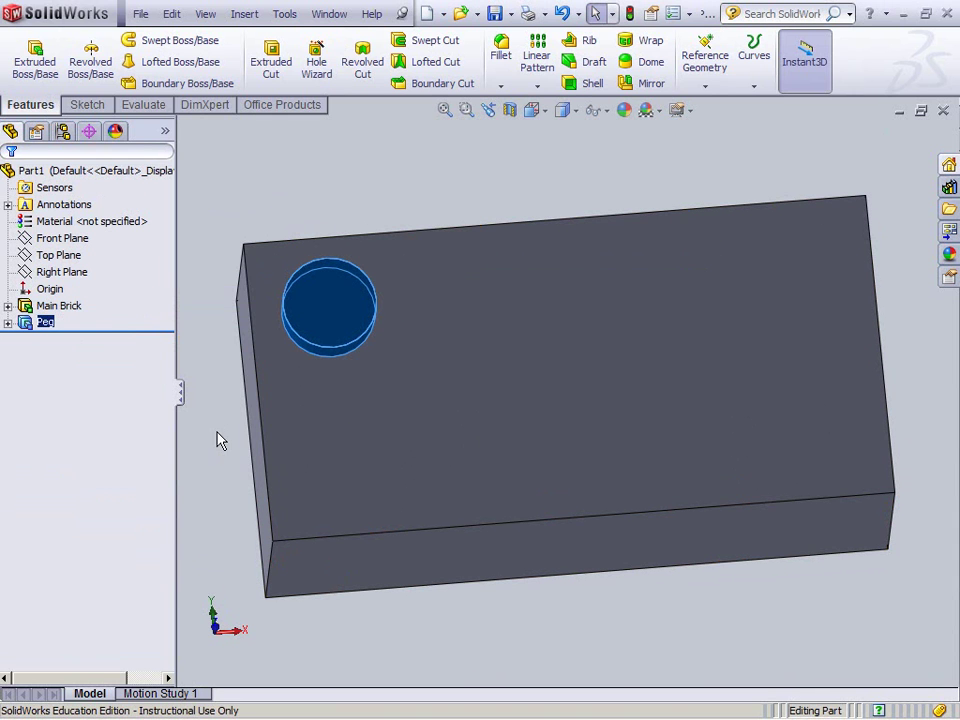
- View the brick's front face head-on and inspect the Peg's diameter dimension
{"action": "right_click", "coordinate": [522, 281]}
{"action": "left_click", "coordinate": [598, 248]}
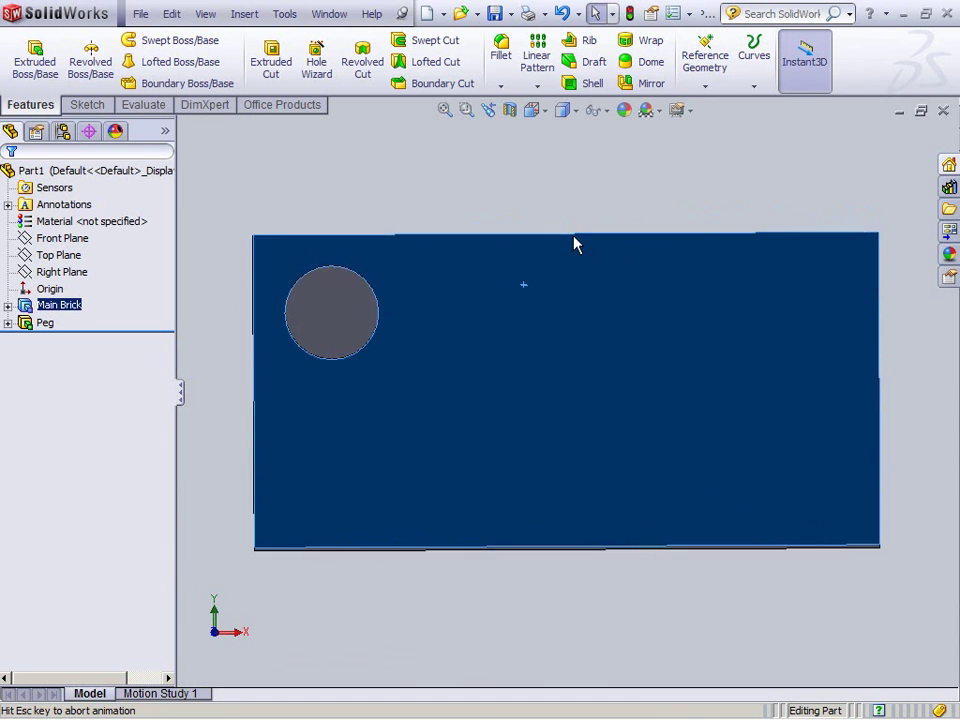
{"action": "left_click", "coordinate": [358, 304]}
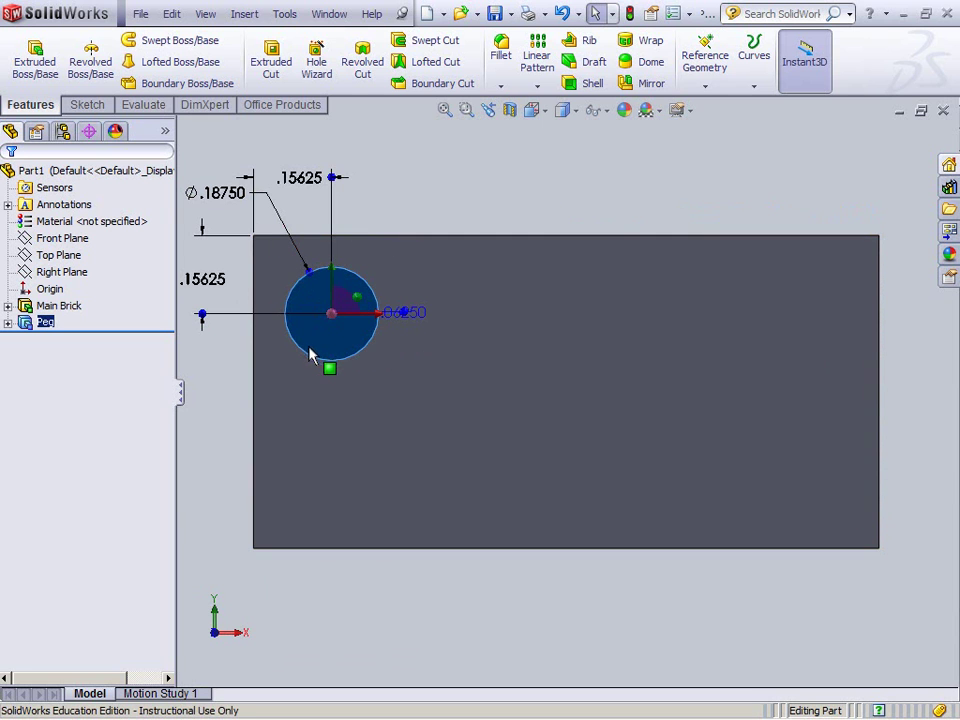
{"action": "left_click", "coordinate": [203, 204]}
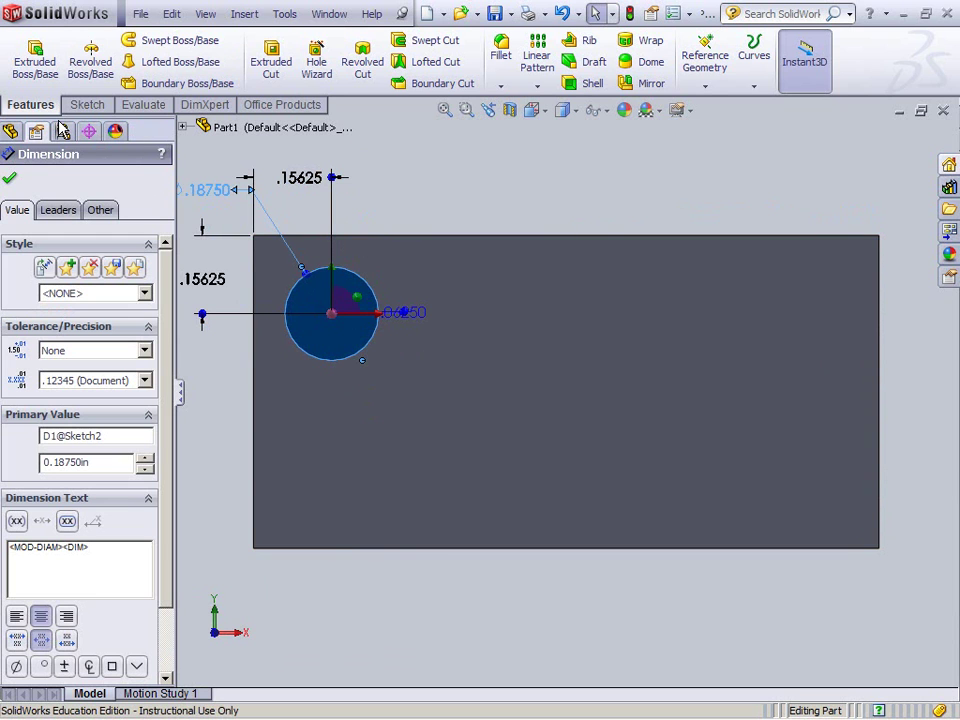
{"action": "left_click", "coordinate": [12, 178]}
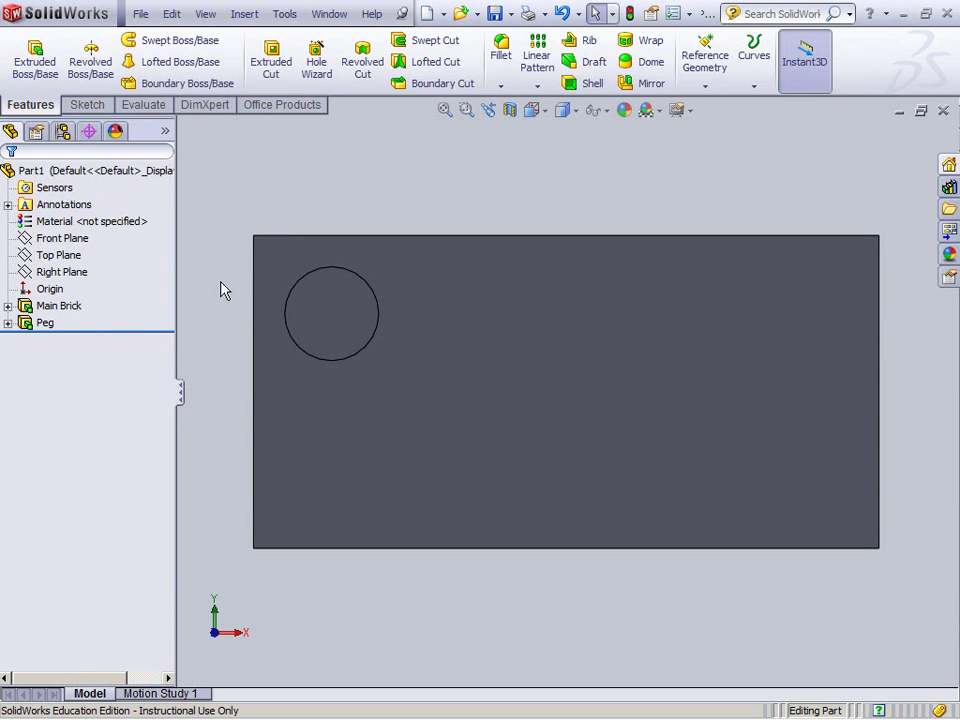
- Start a linear pattern of the Peg, with Direction 1 down along the brick's right edge and Direction 2 along its bottom edge
{"action": "left_click", "coordinate": [45, 322]}
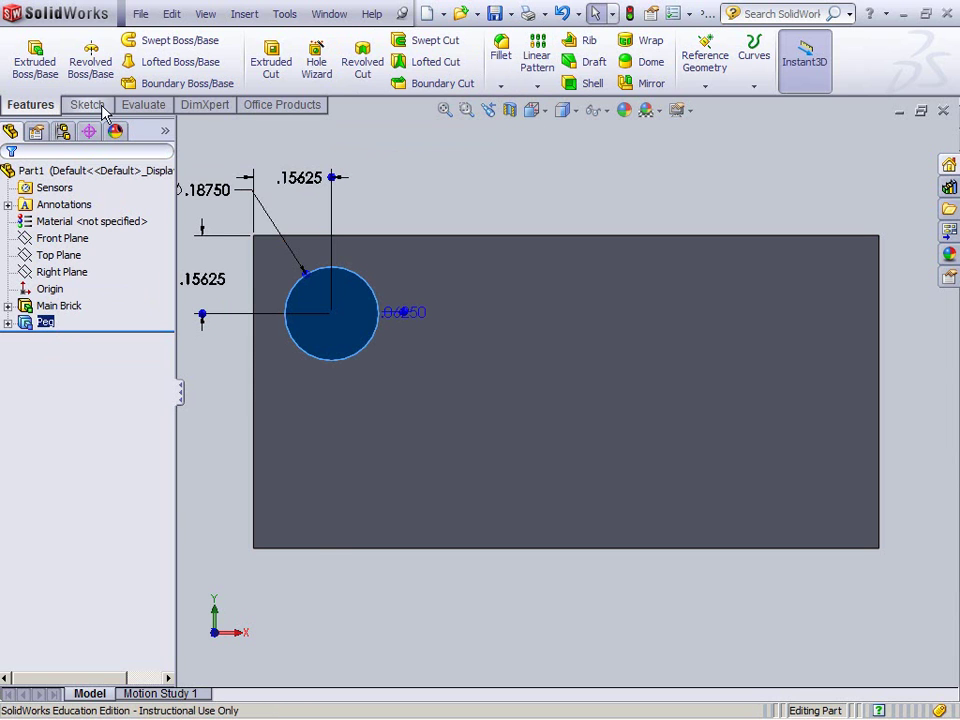
{"action": "left_click", "coordinate": [538, 42]}
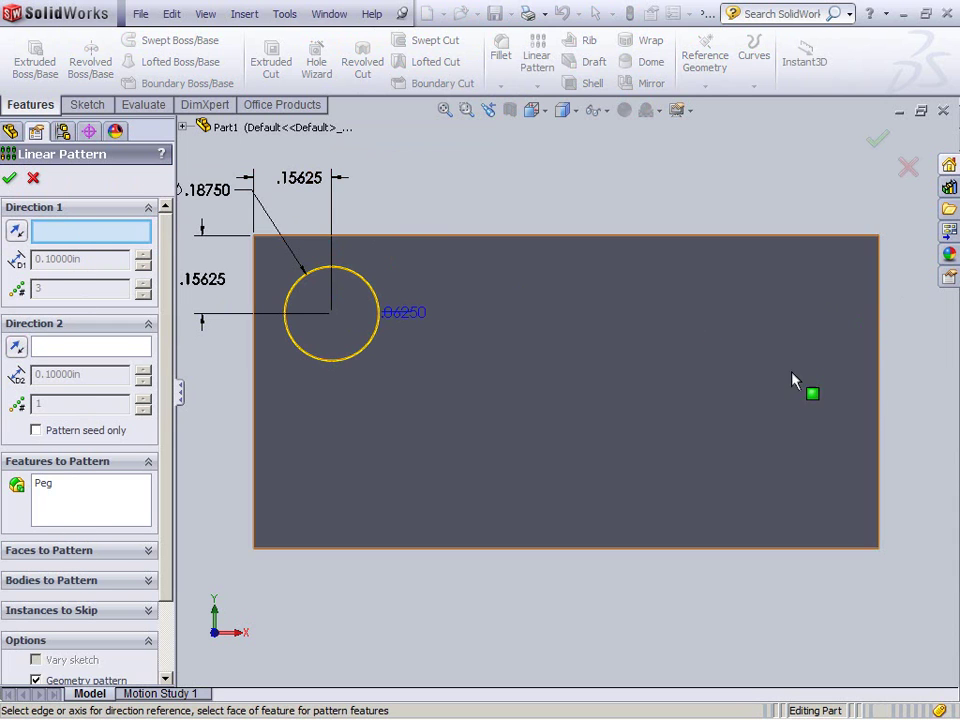
{"action": "left_click", "coordinate": [880, 380]}
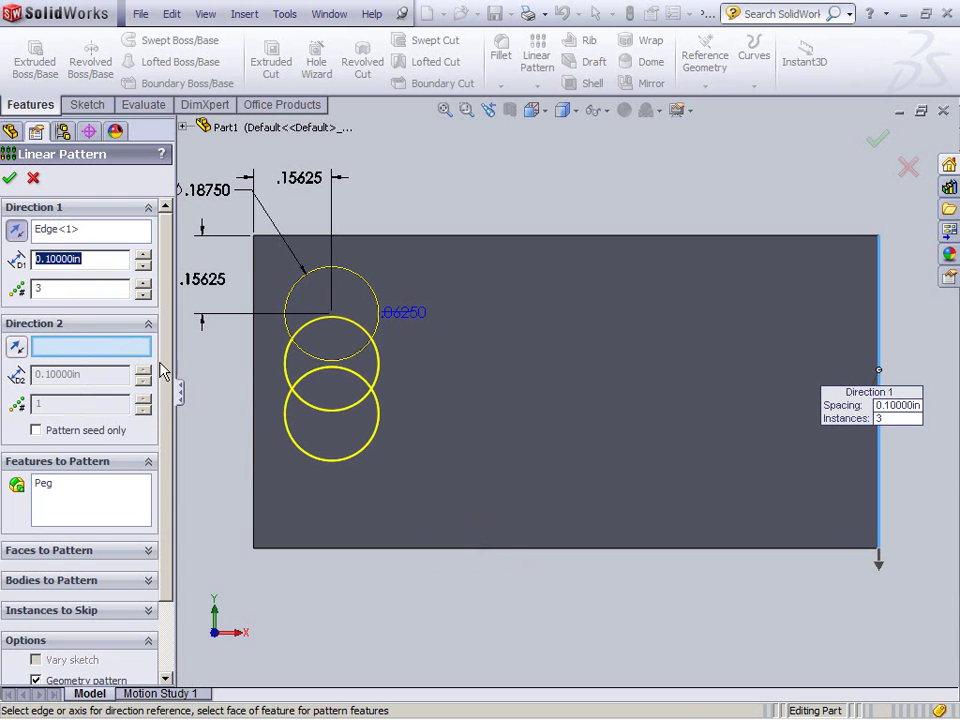
{"action": "left_click", "coordinate": [508, 548]}
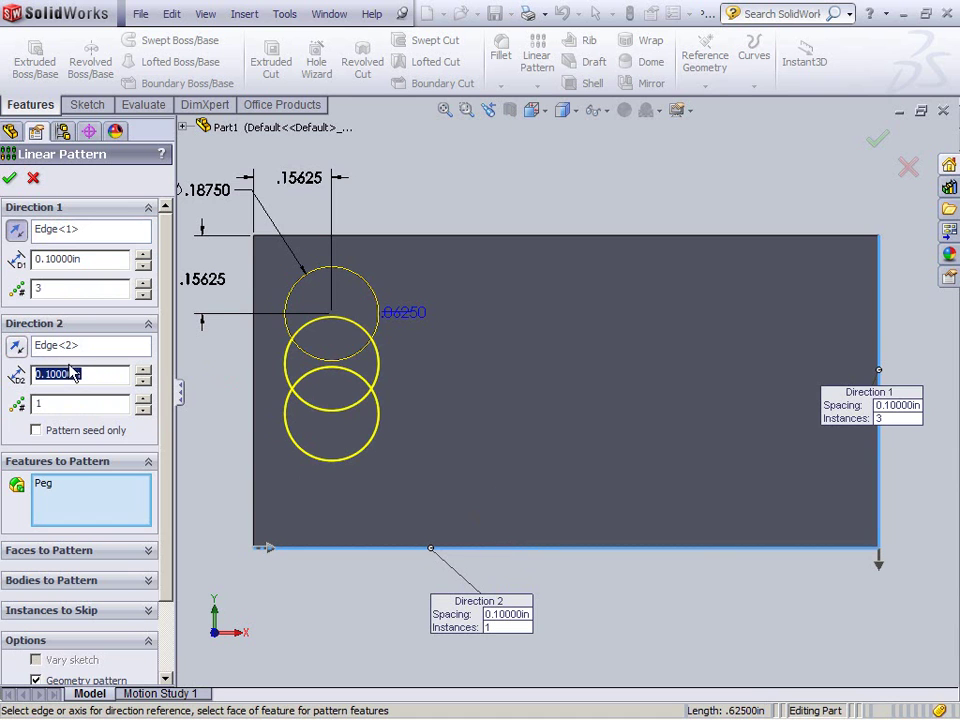
- Set the peg pattern to 2 instances in Direction 1 and 3 instances in Direction 2
{"action": "left_click", "coordinate": [144, 399]}
{"action": "left_click", "coordinate": [144, 400]}
{"action": "left_click", "coordinate": [144, 400]}
{"action": "left_click", "coordinate": [144, 400]}
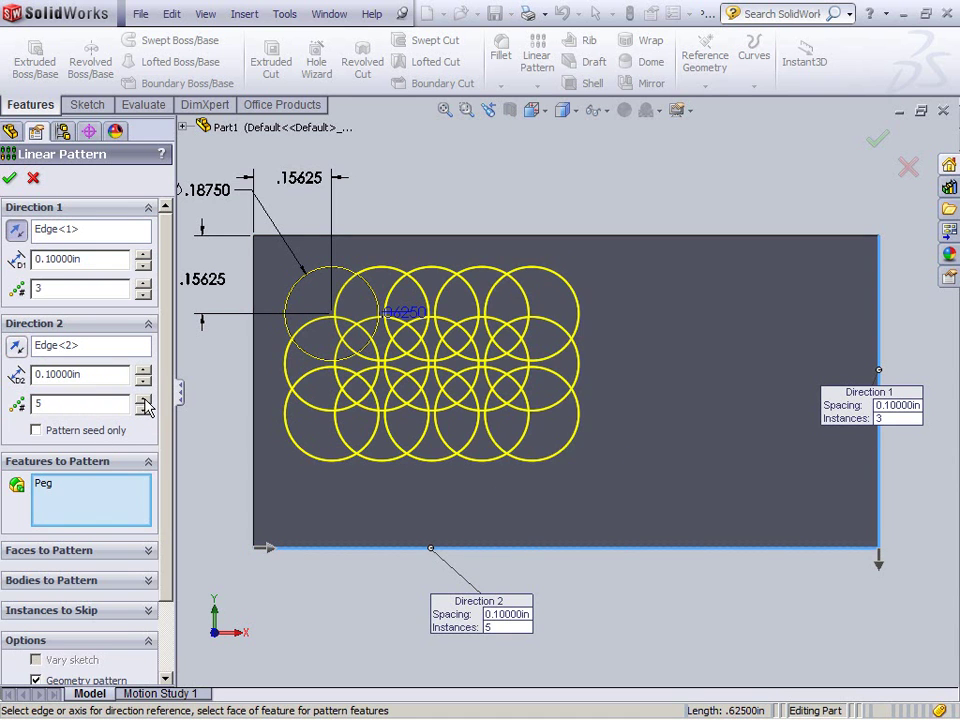
{"action": "left_click", "coordinate": [144, 400]}
{"action": "left_click", "coordinate": [144, 400]}
{"action": "left_click", "coordinate": [144, 408]}
{"action": "left_click", "coordinate": [144, 408]}
{"action": "left_click", "coordinate": [144, 408]}
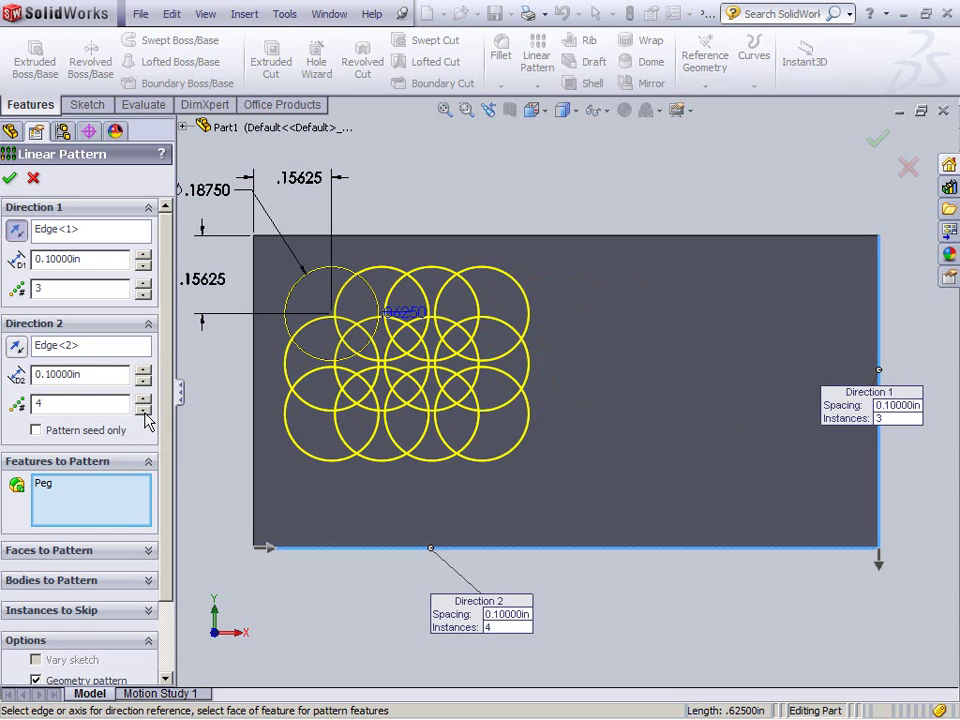
{"action": "left_click", "coordinate": [144, 408]}
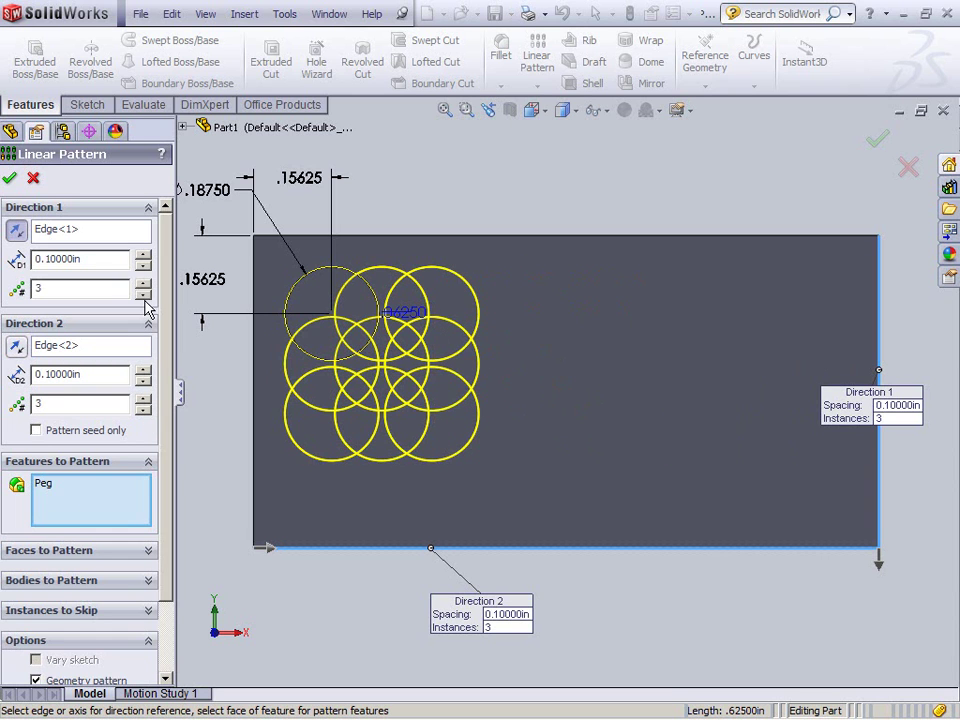
{"action": "left_click", "coordinate": [145, 298]}
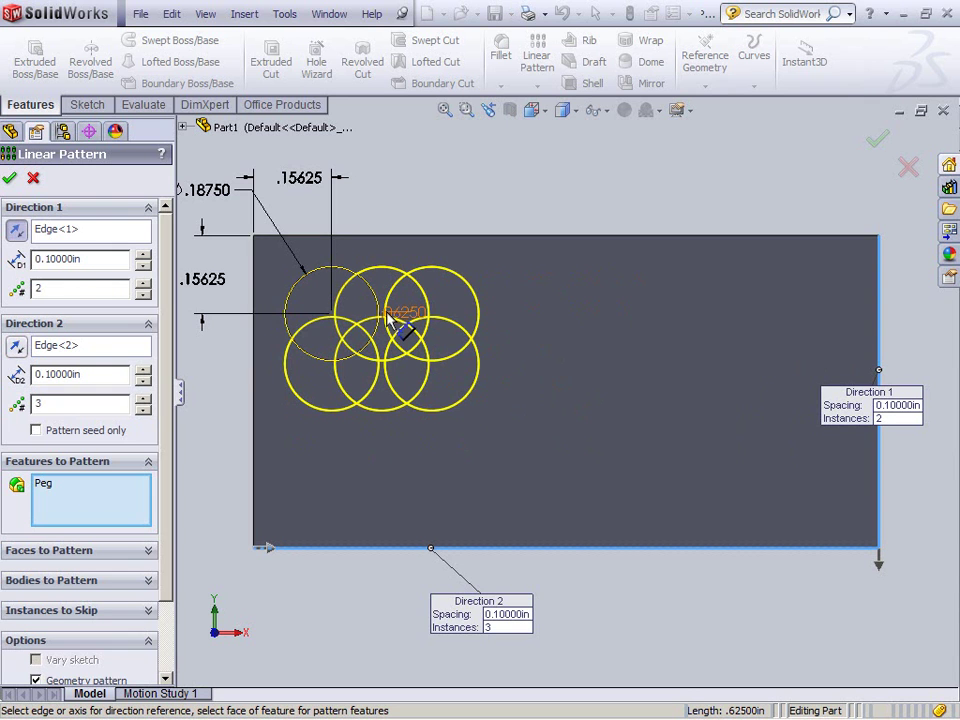
- Set the pattern spacing to 0.3 in in both directions and the Direction 2 count to 4 instances
{"action": "left_click", "coordinate": [144, 255]}
{"action": "left_click", "coordinate": [144, 255]}
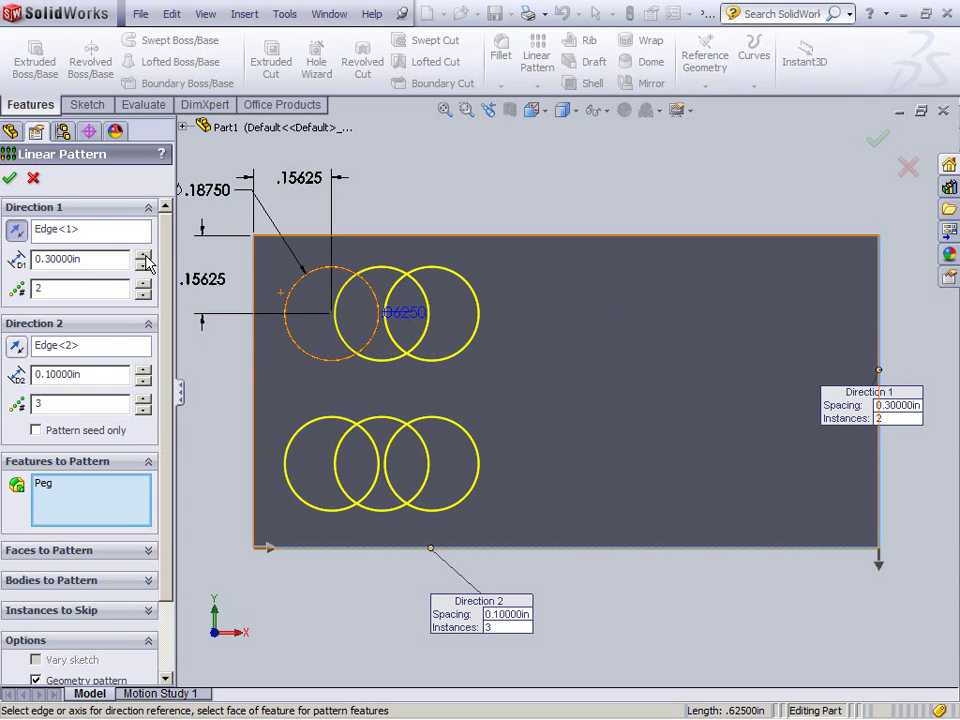
{"action": "left_click", "coordinate": [144, 371]}
{"action": "left_click", "coordinate": [144, 371]}
{"action": "left_click", "coordinate": [144, 371]}
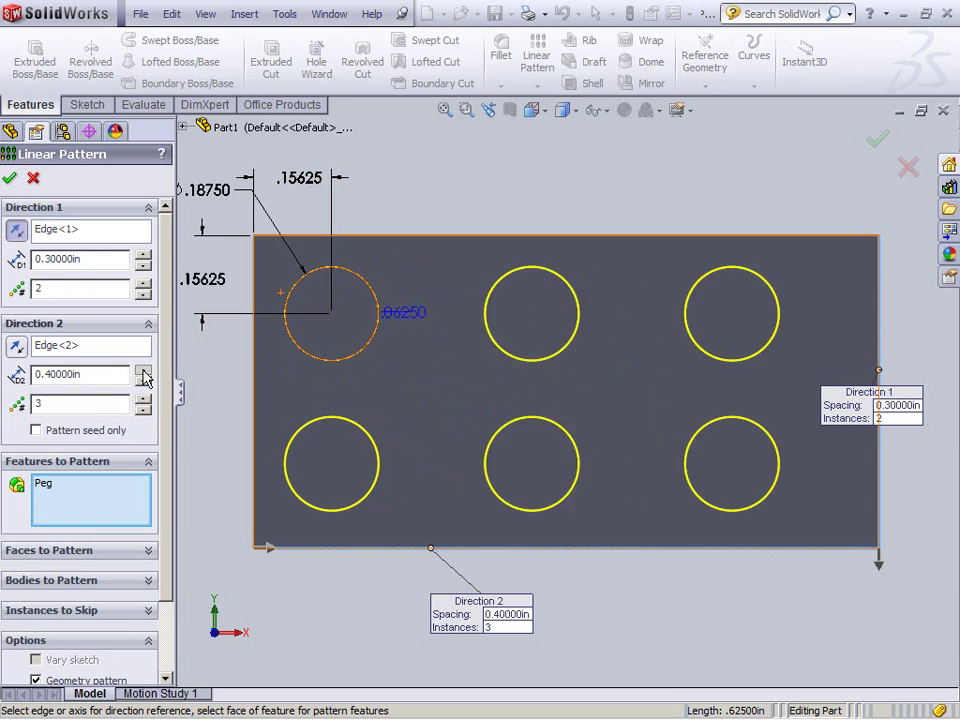
{"action": "left_click", "coordinate": [144, 371]}
{"action": "left_click", "coordinate": [144, 380]}
{"action": "left_click", "coordinate": [144, 397]}
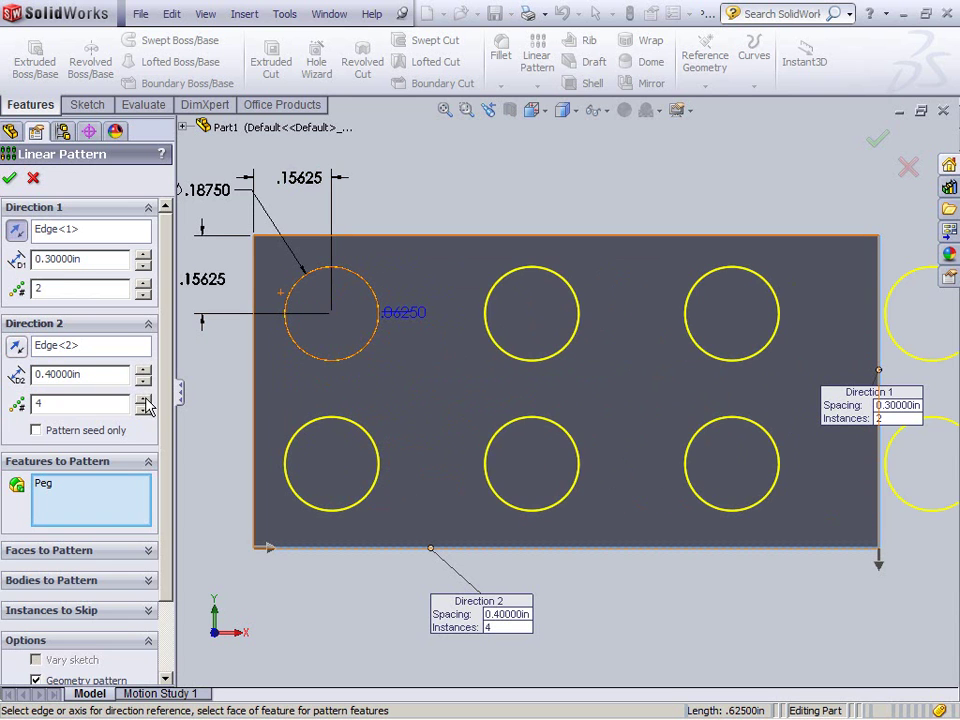
{"action": "left_click", "coordinate": [144, 380]}
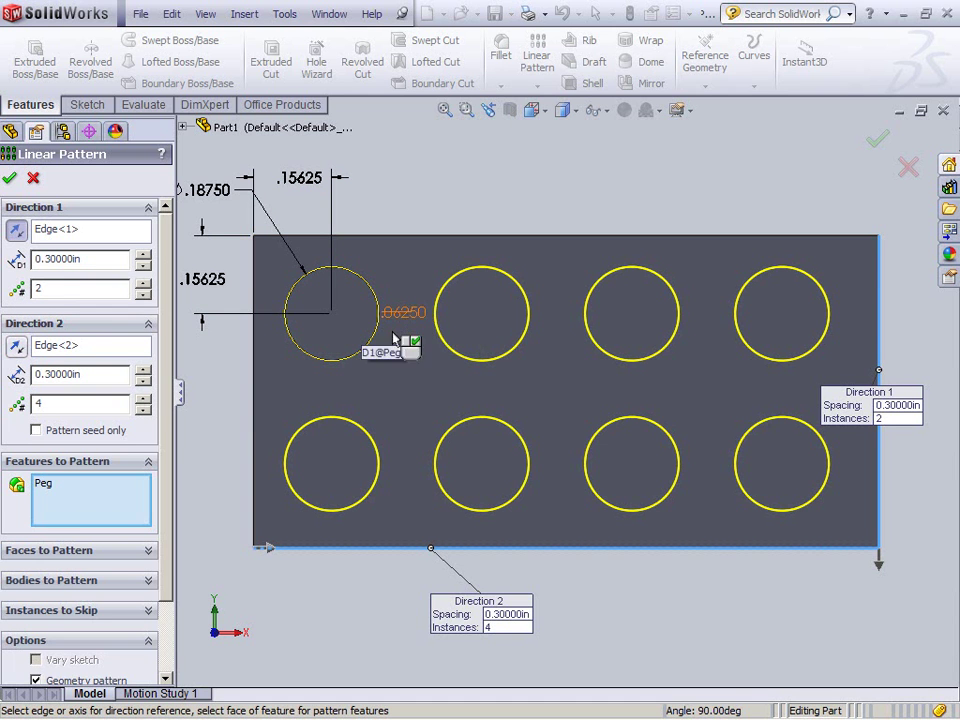
- Examine the peg pattern preview from tilted and close-up views and return to a frontal view
{"action": "middle_click_drag", "start_coordinate": [429, 401], "coordinate": [412, 272]}
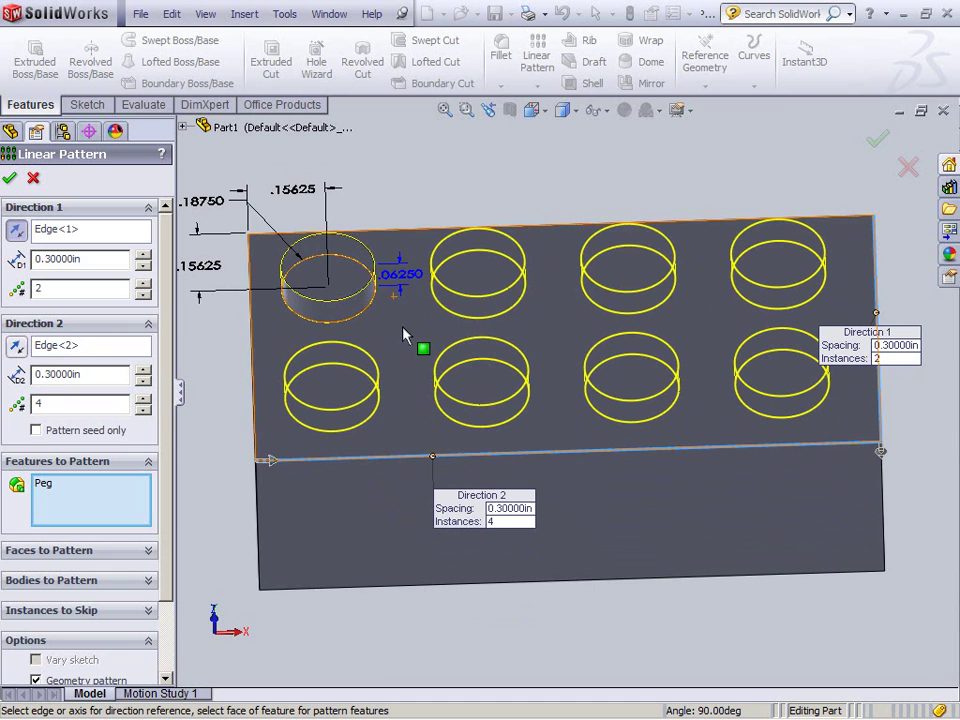
{"action": "middle_click_drag", "start_coordinate": [406, 325], "coordinate": [407, 380]}
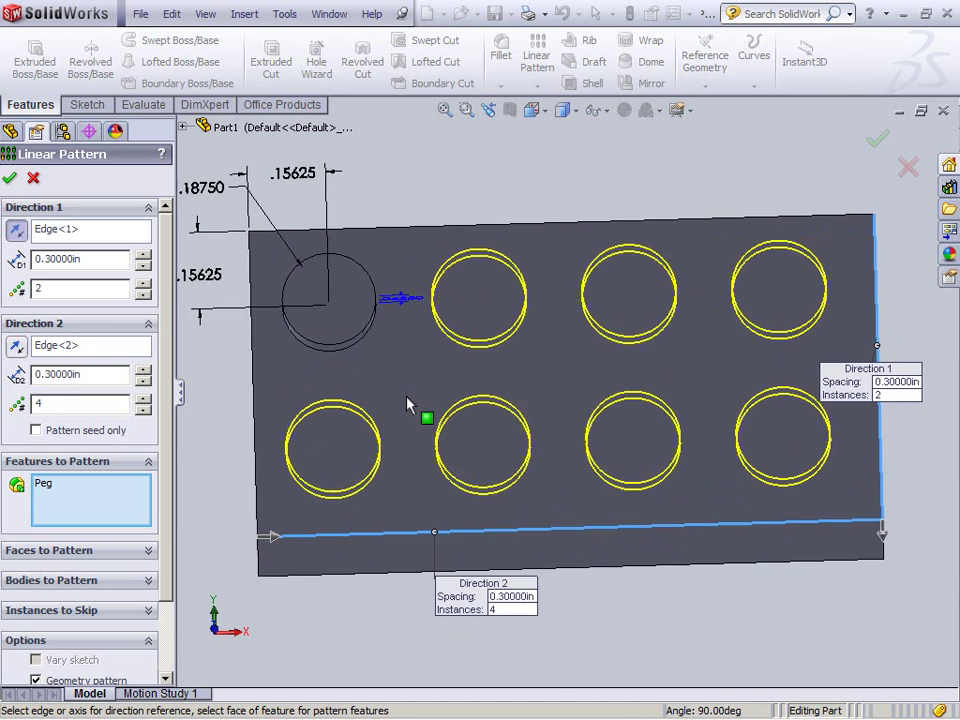
{"action": "scroll", "coordinate": [407, 380], "scroll_direction": "down", "scroll_amount": 2}
{"action": "right_click", "coordinate": [410, 398]}
{"action": "right_click", "coordinate": [403, 333]}
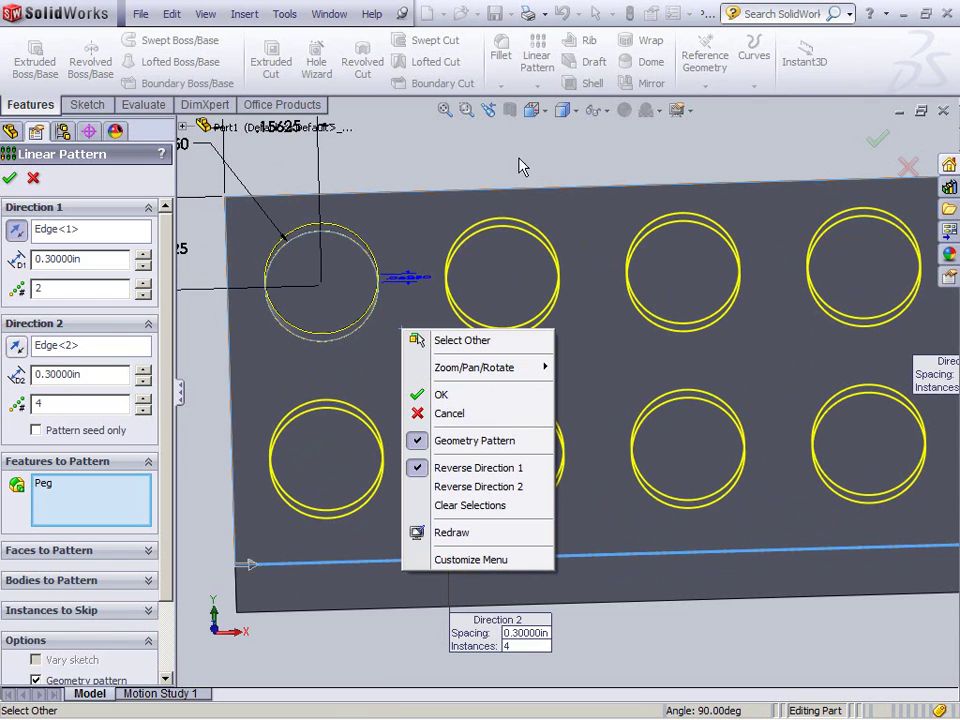
{"action": "left_click", "coordinate": [420, 160]}
{"action": "key", "text": "ctrl+1"}
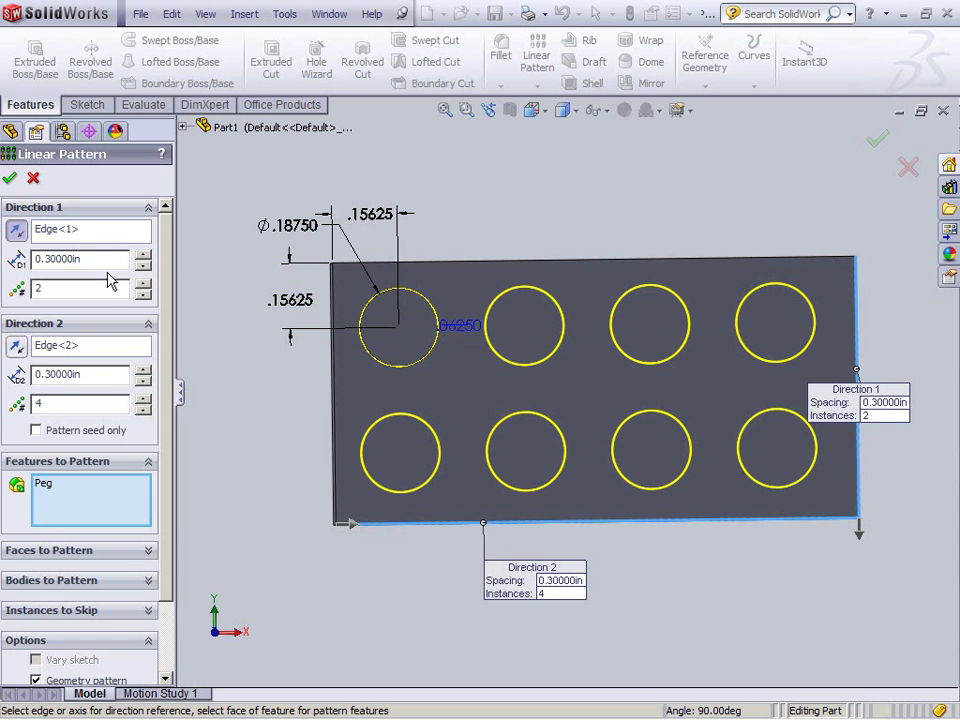
- Set the peg pattern spacing to 2*5/32 in in Direction 1 and 5/16 in in Direction 2, and accept the pattern
{"action": "double_click", "coordinate": [70, 259]}
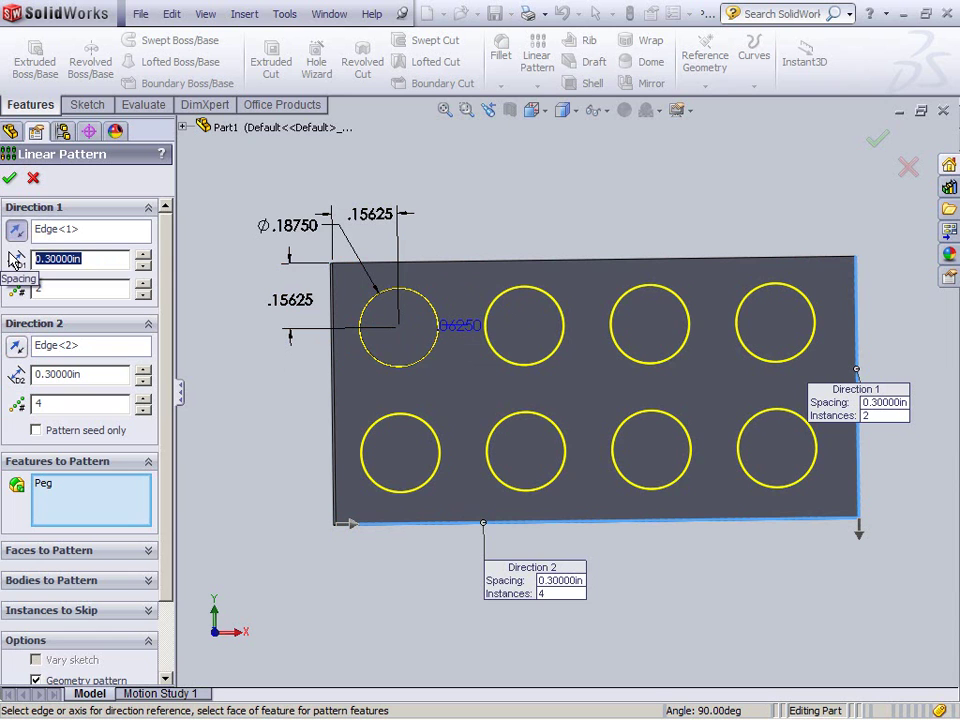
{"action": "type", "text": "2*5/3"}
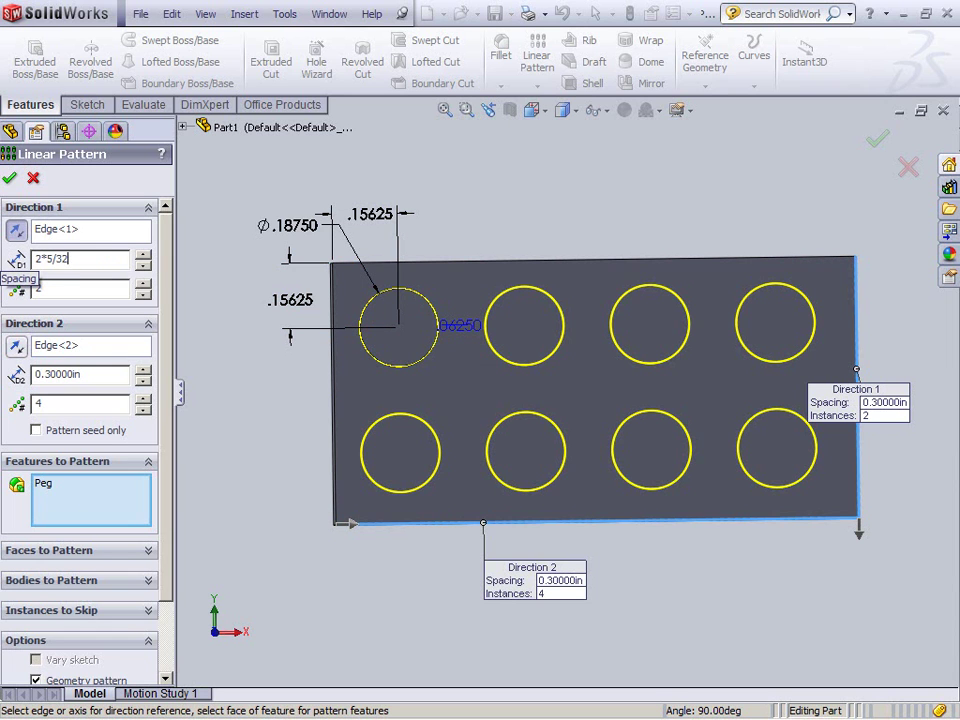
{"action": "type", "text": "2"}
{"action": "key", "text": "Return"}
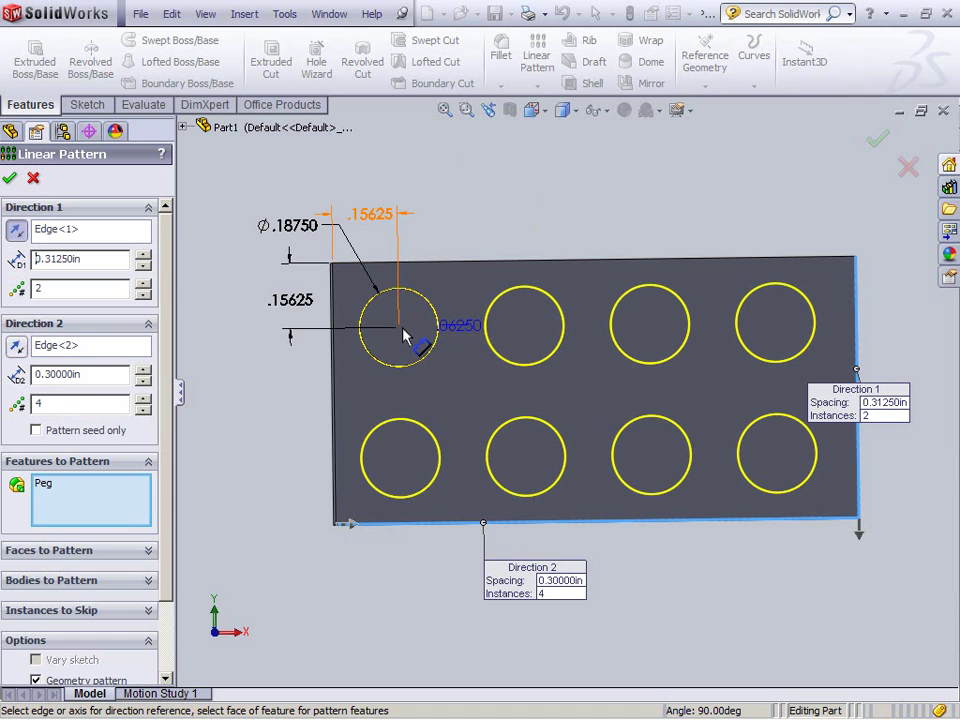
{"action": "double_click", "coordinate": [88, 373]}
{"action": "type", "text": "5/1"}
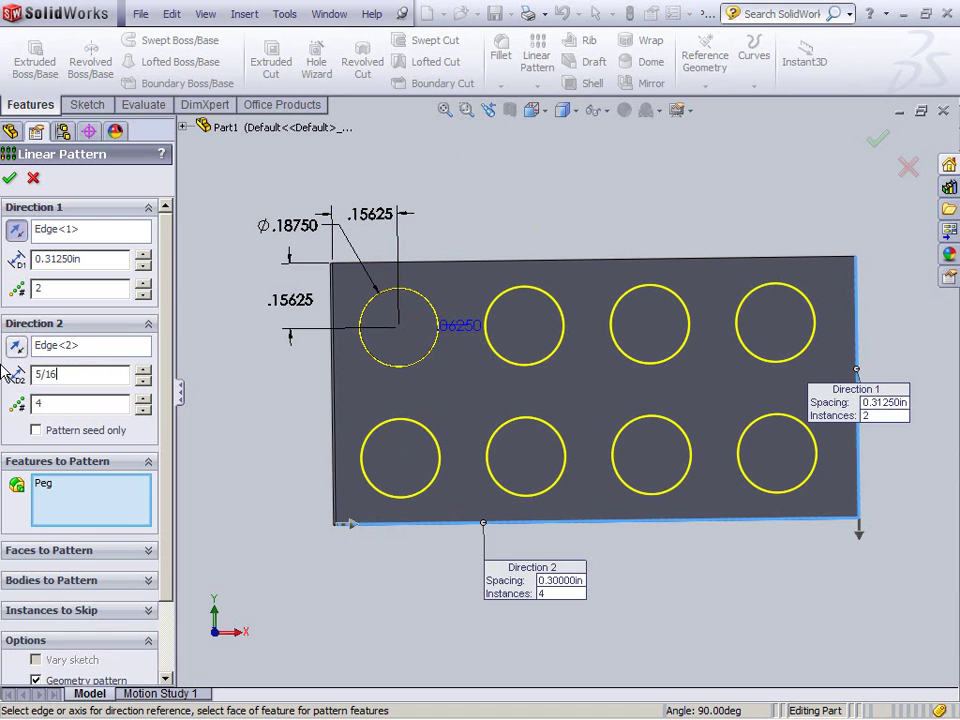
{"action": "key", "text": "Return"}
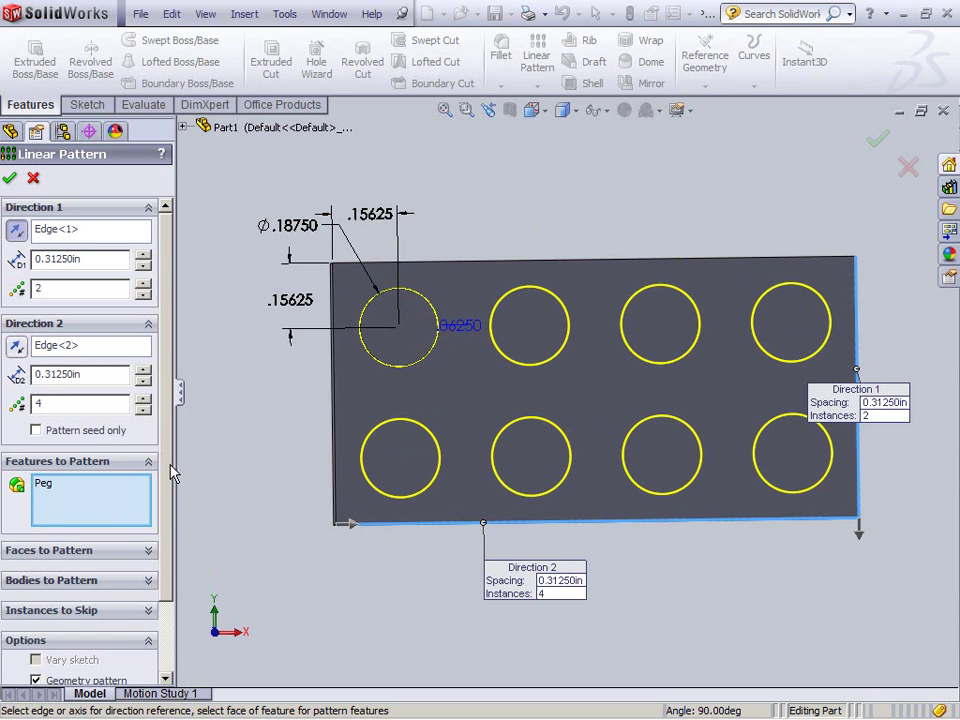
{"action": "scroll", "coordinate": [126, 387], "scroll_direction": "down", "scroll_amount": 3}
{"action": "scroll", "coordinate": [172, 547], "scroll_direction": "up", "scroll_amount": 3}
{"action": "left_click", "coordinate": [9, 177]}
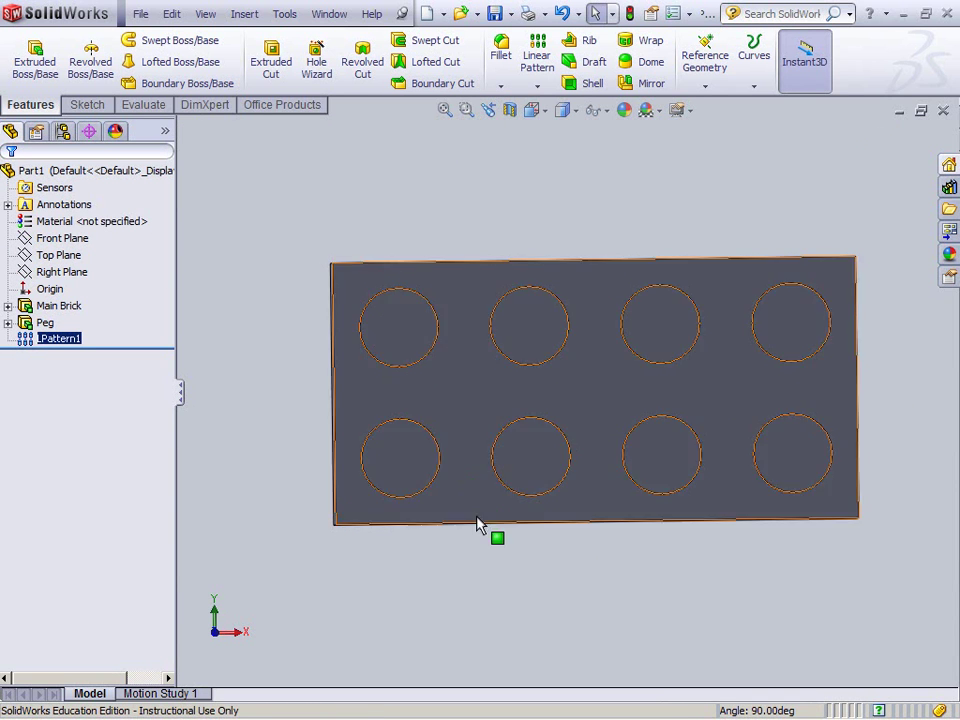
- Rename the linear pattern feature as Peg Pattern in its feature properties
{"action": "middle_click_drag", "start_coordinate": [568, 574], "coordinate": [547, 571]}
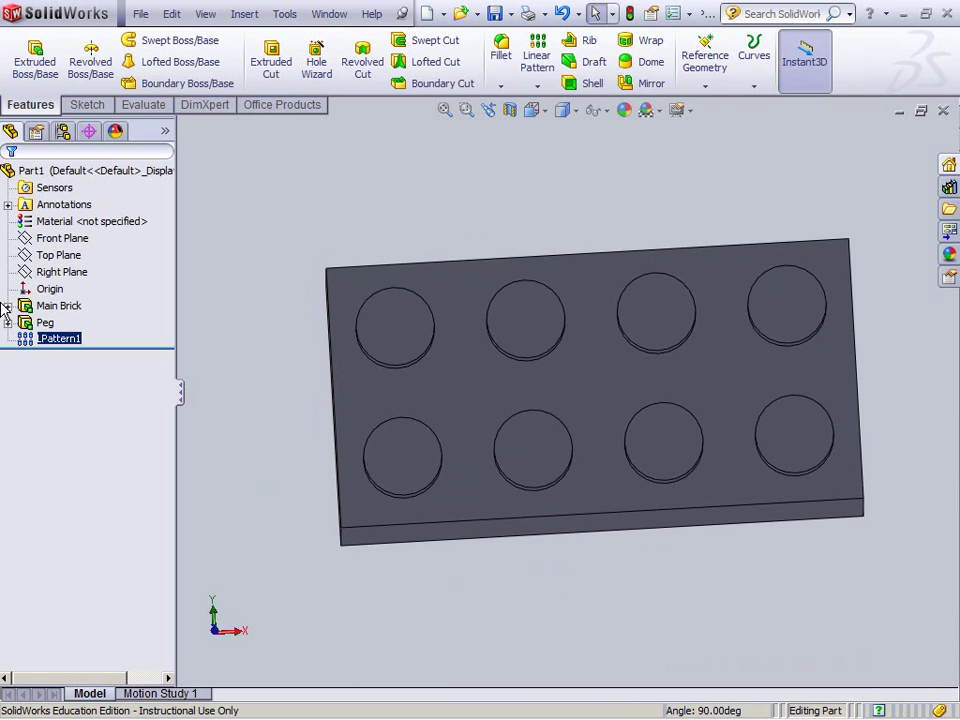
{"action": "right_click", "coordinate": [66, 338]}
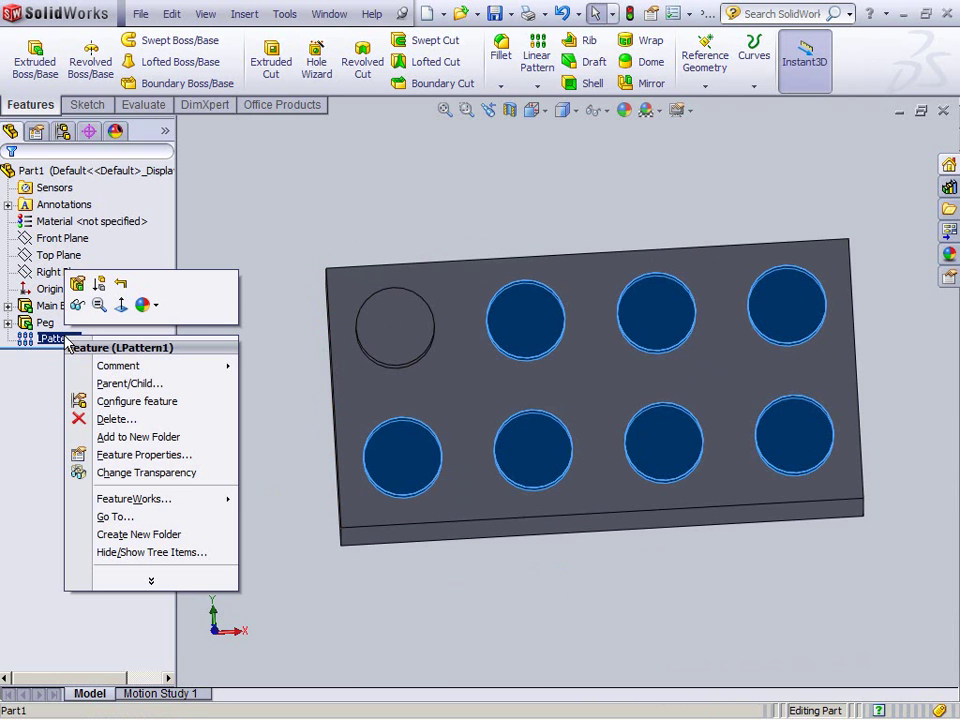
{"action": "left_click", "coordinate": [186, 455]}
{"action": "type", "text": "Peg Pattern"}
{"action": "key", "text": "Return"}
{"action": "left_click", "coordinate": [226, 320]}
- Shell the brick with a 1/16 in wall thickness, removing the large flat face opposite the pegs
{"action": "middle_click_drag", "start_coordinate": [289, 529], "coordinate": [318, 445]}
{"action": "middle_click_drag", "start_coordinate": [630, 177], "coordinate": [619, 300]}
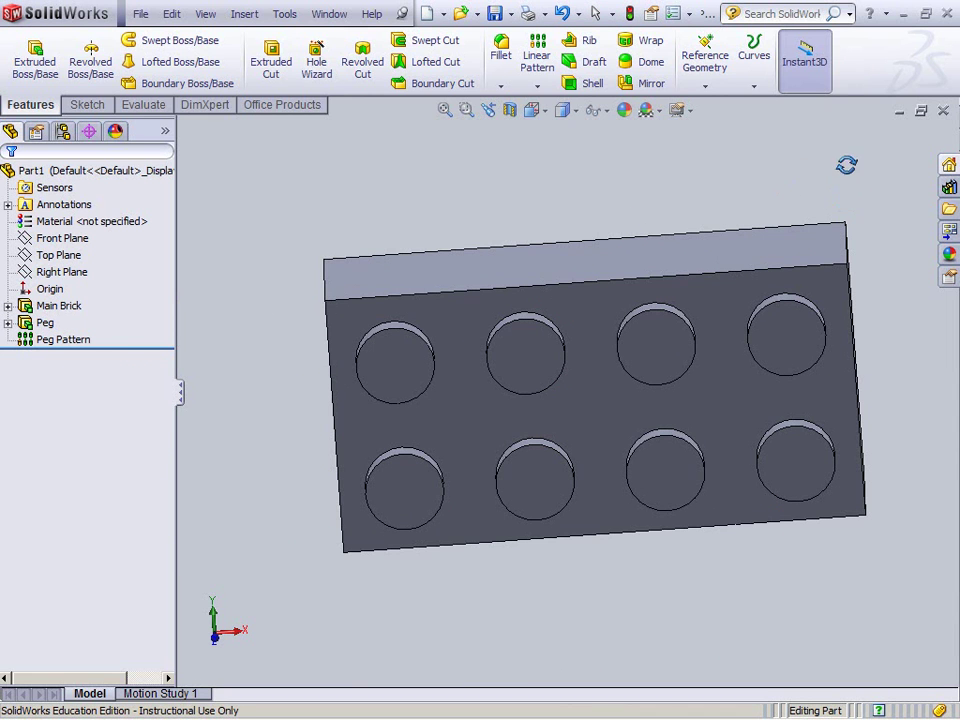
{"action": "left_click_drag", "start_coordinate": [888, 209], "coordinate": [893, 265]}
{"action": "middle_click_drag", "start_coordinate": [826, 615], "coordinate": [846, 275]}
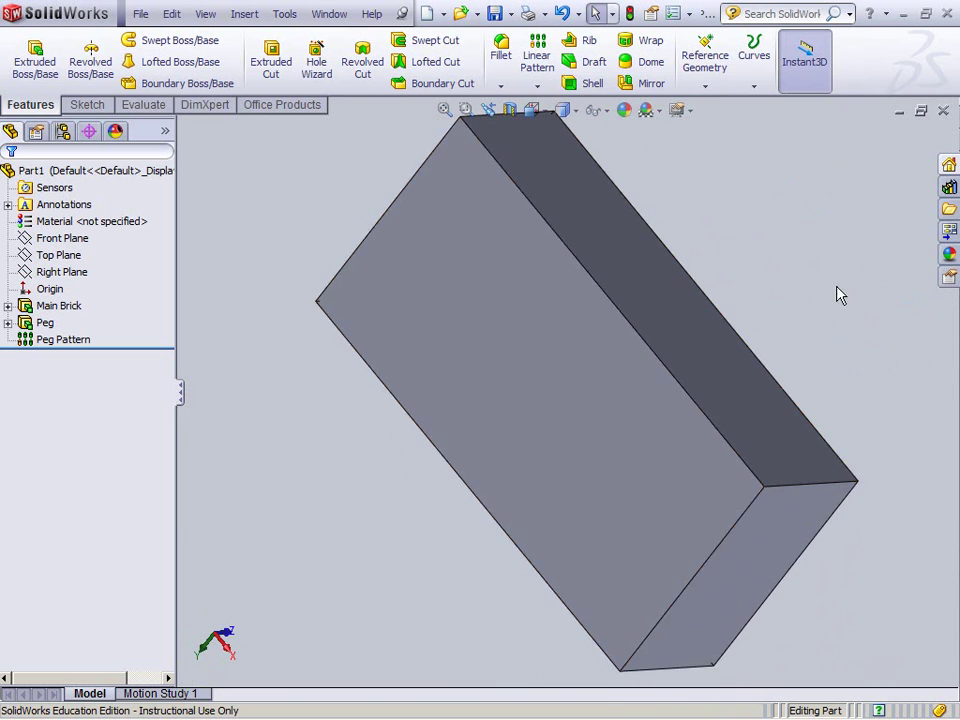
{"action": "right_click", "coordinate": [510, 392]}
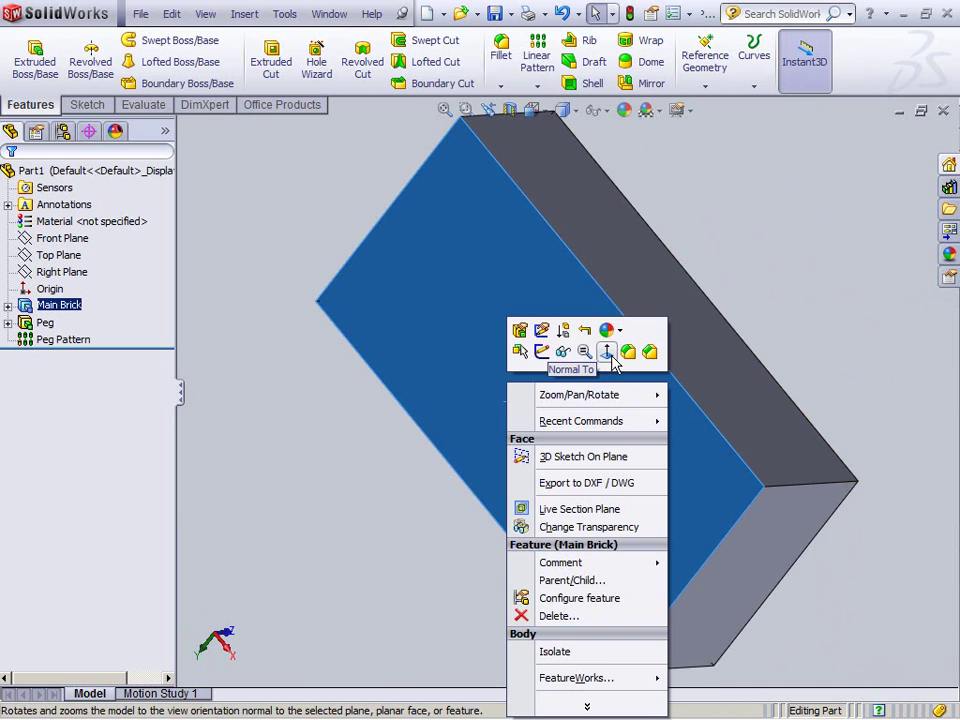
{"action": "left_click", "coordinate": [609, 354]}
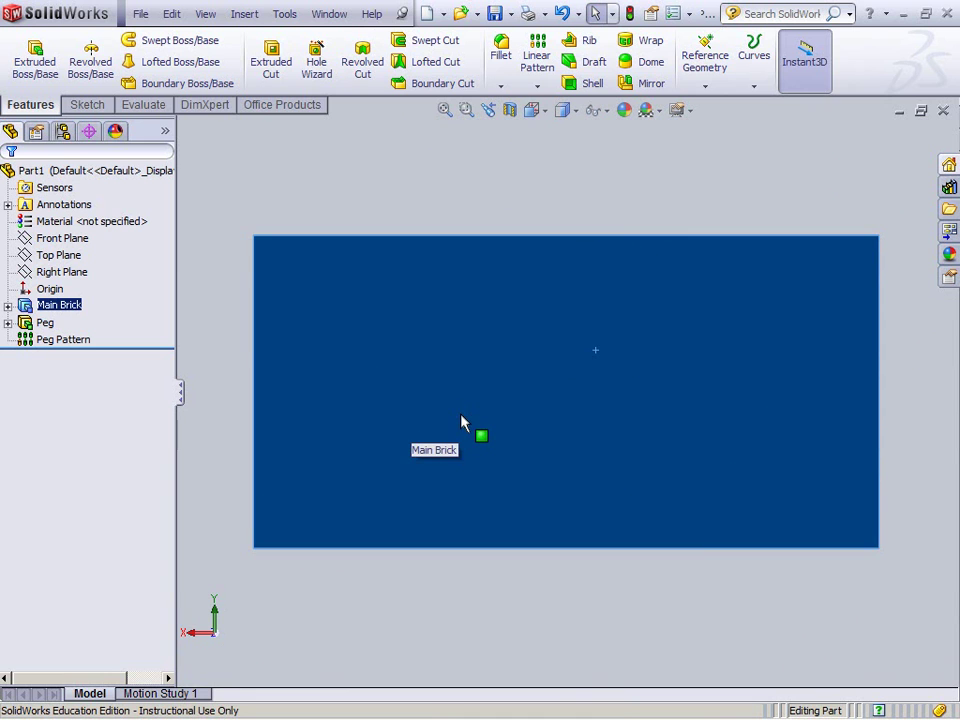
{"action": "left_click", "coordinate": [572, 83]}
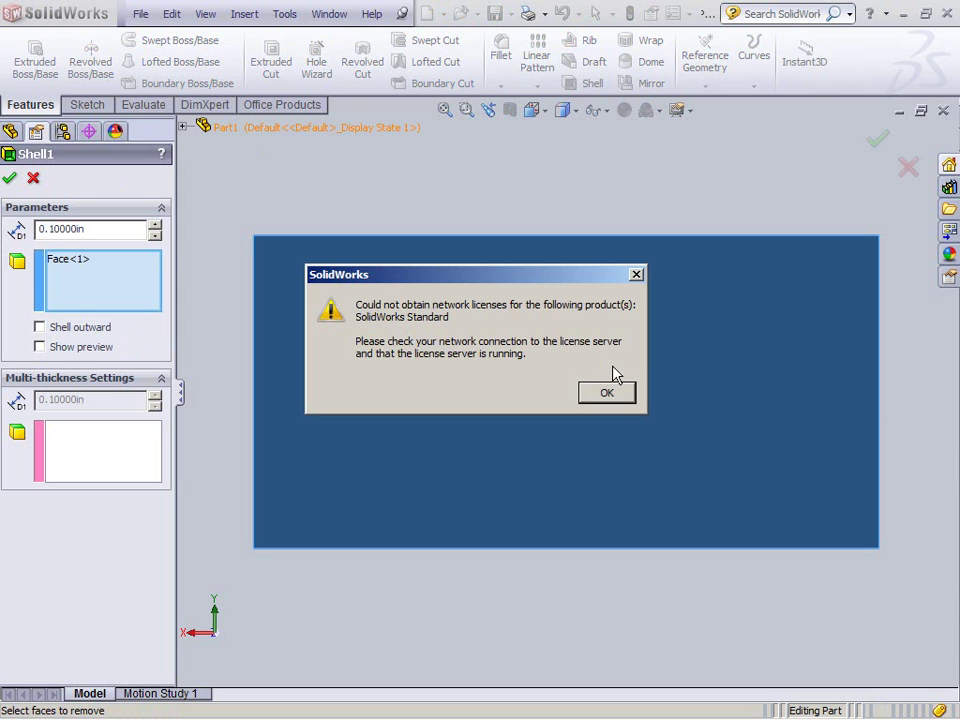
{"action": "left_click", "coordinate": [612, 396]}
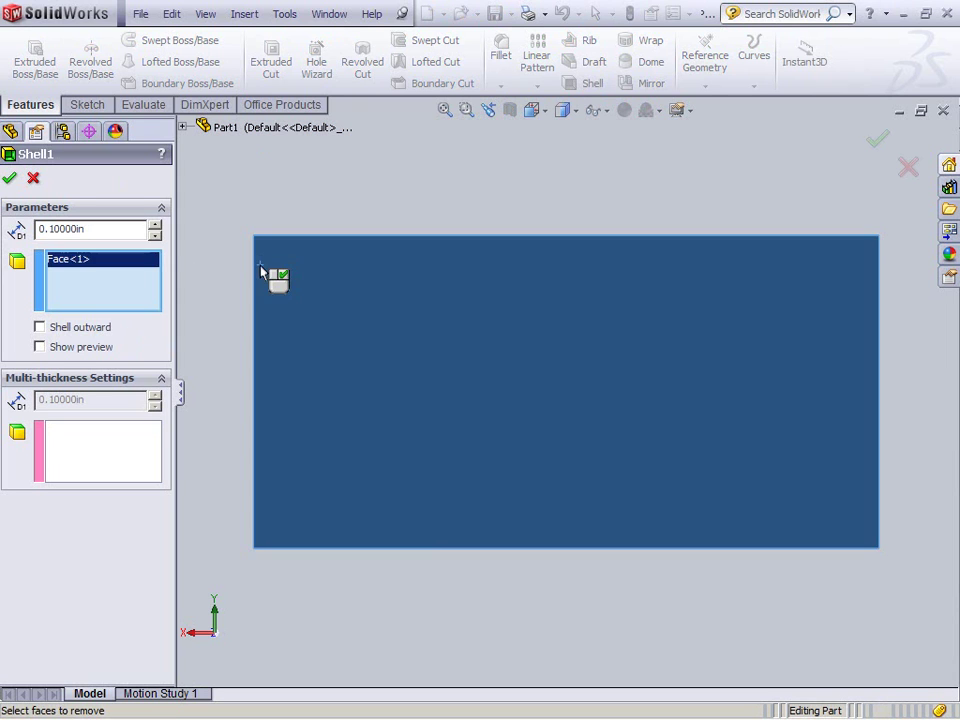
{"action": "double_click", "coordinate": [106, 235]}
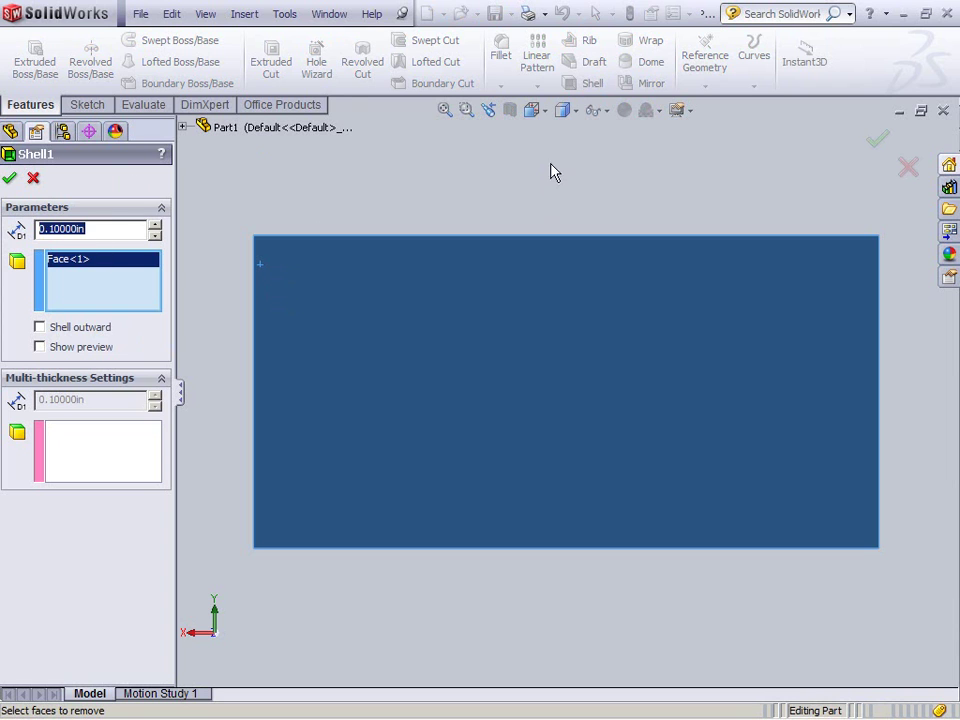
{"action": "type", "text": "1/16"}
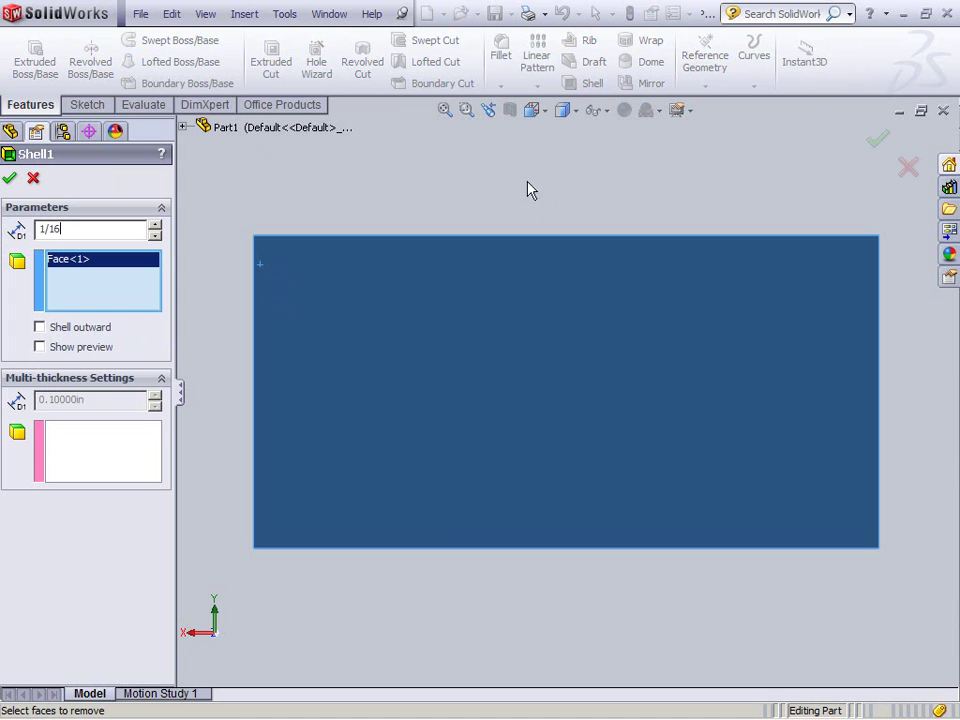
{"action": "left_click", "coordinate": [9, 178]}
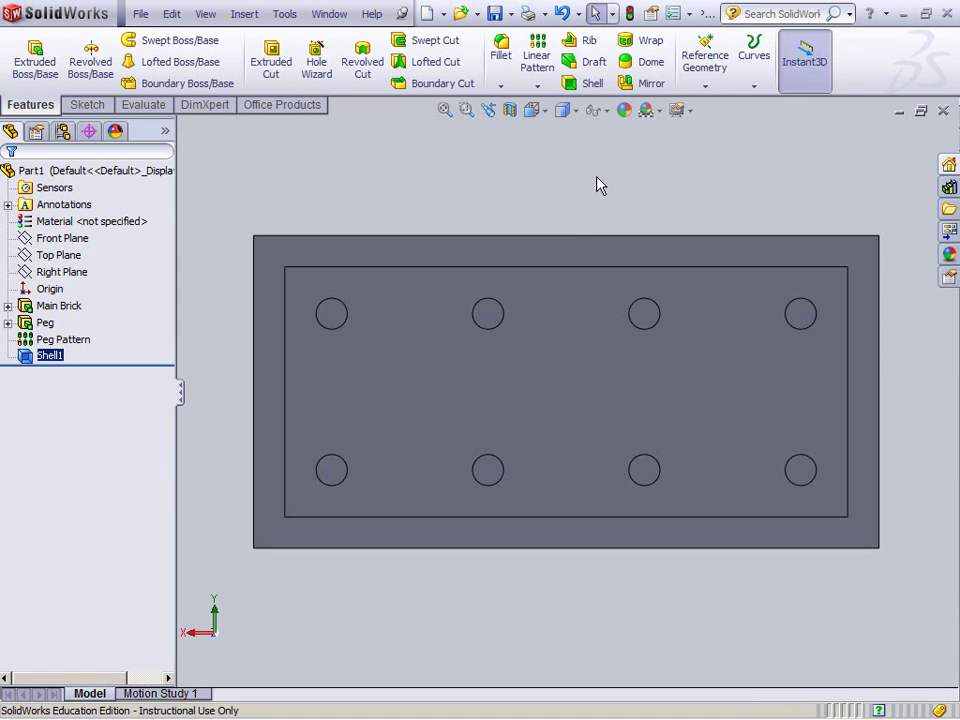
- Examine the shelled brick's hollow interior and pegs from several angles, ending with a view normal to the inner face
{"action": "middle_click_drag", "start_coordinate": [453, 210], "coordinate": [514, 216]}
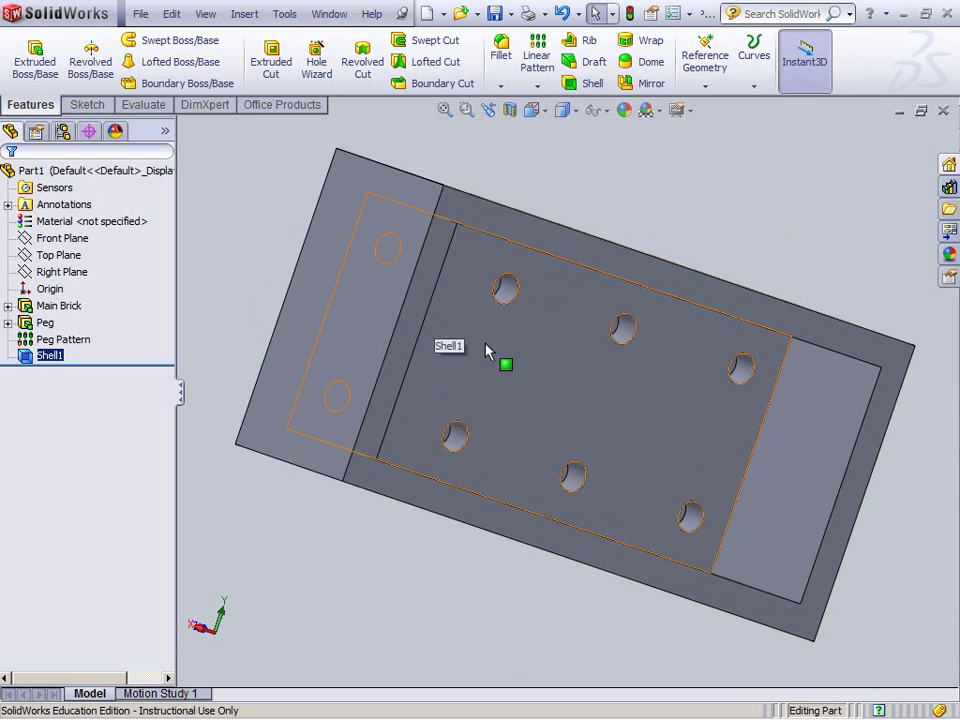
{"action": "middle_click_drag", "start_coordinate": [501, 369], "coordinate": [459, 401]}
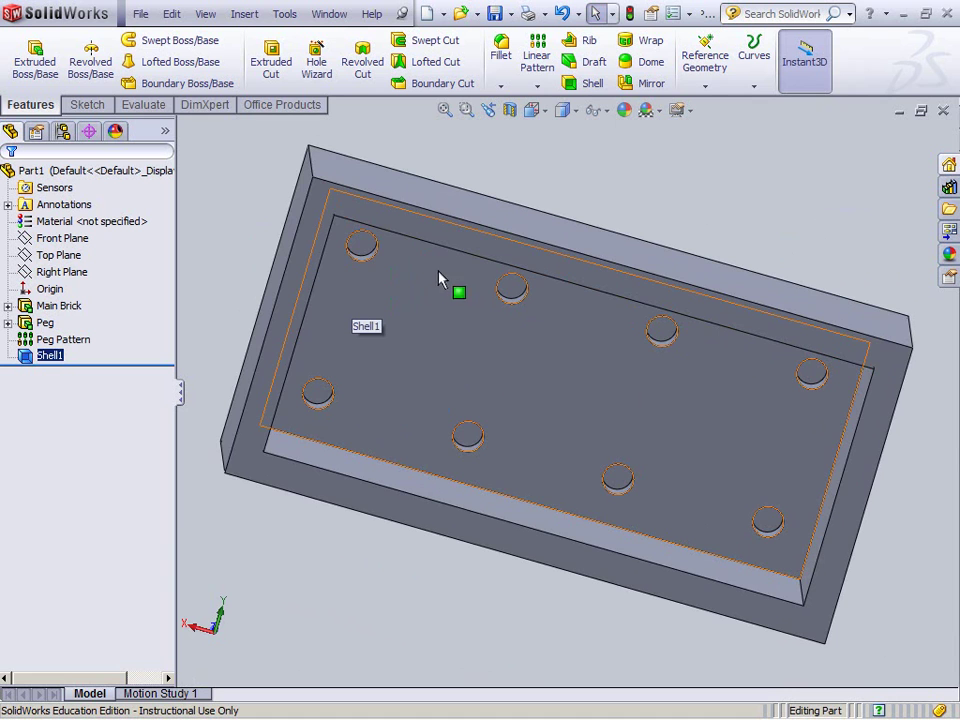
{"action": "middle_click_drag", "start_coordinate": [443, 276], "coordinate": [408, 421]}
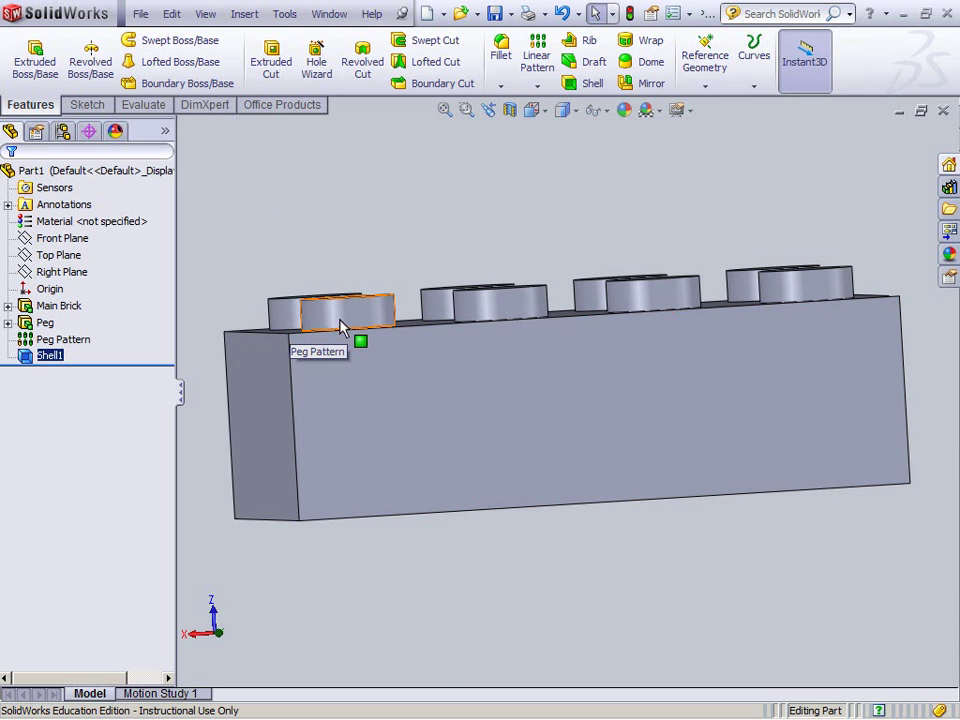
{"action": "middle_click_drag", "start_coordinate": [411, 426], "coordinate": [309, 336]}
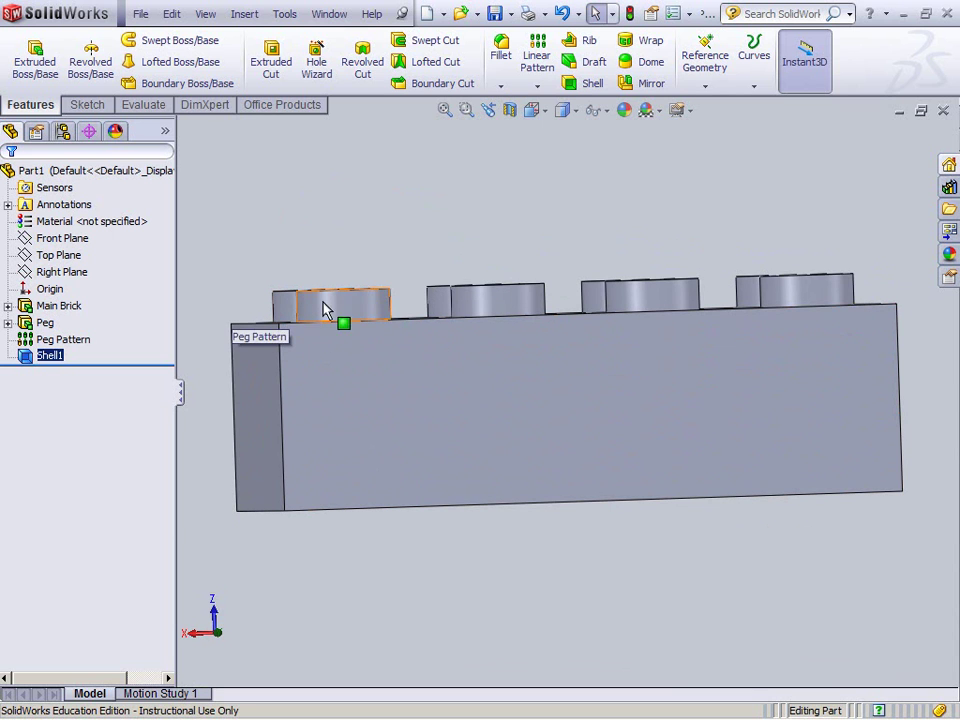
{"action": "middle_click_drag", "start_coordinate": [364, 422], "coordinate": [355, 520]}
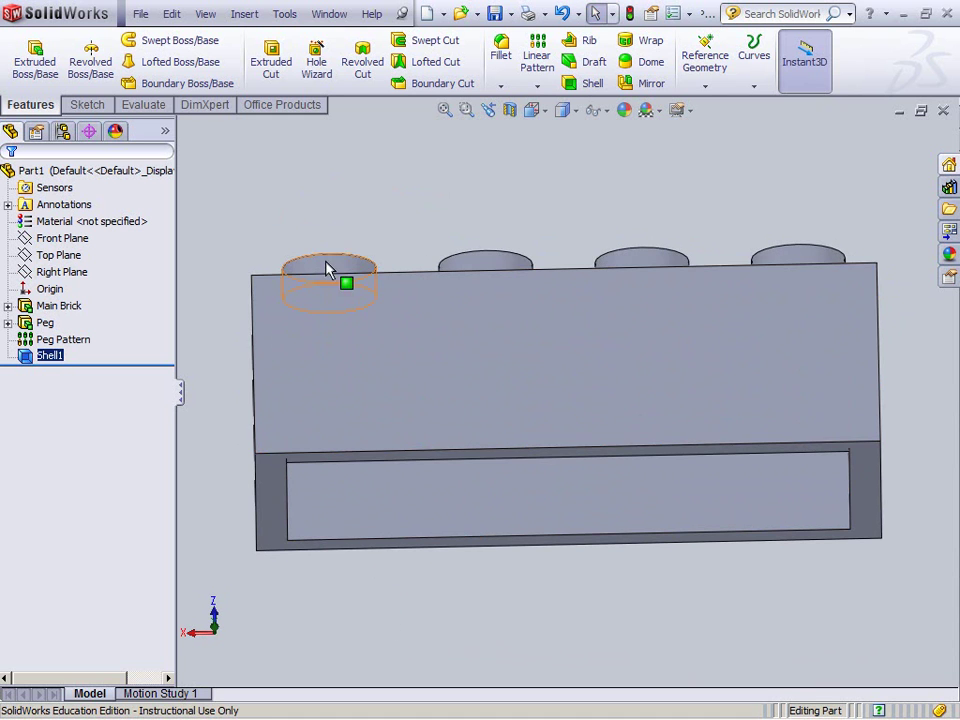
{"action": "middle_click_drag", "start_coordinate": [332, 289], "coordinate": [328, 326]}
{"action": "left_click", "coordinate": [348, 349]}
{"action": "left_click", "coordinate": [490, 597]}
{"action": "middle_click_drag", "start_coordinate": [489, 596], "coordinate": [503, 364]}
{"action": "right_click", "coordinate": [503, 364]}
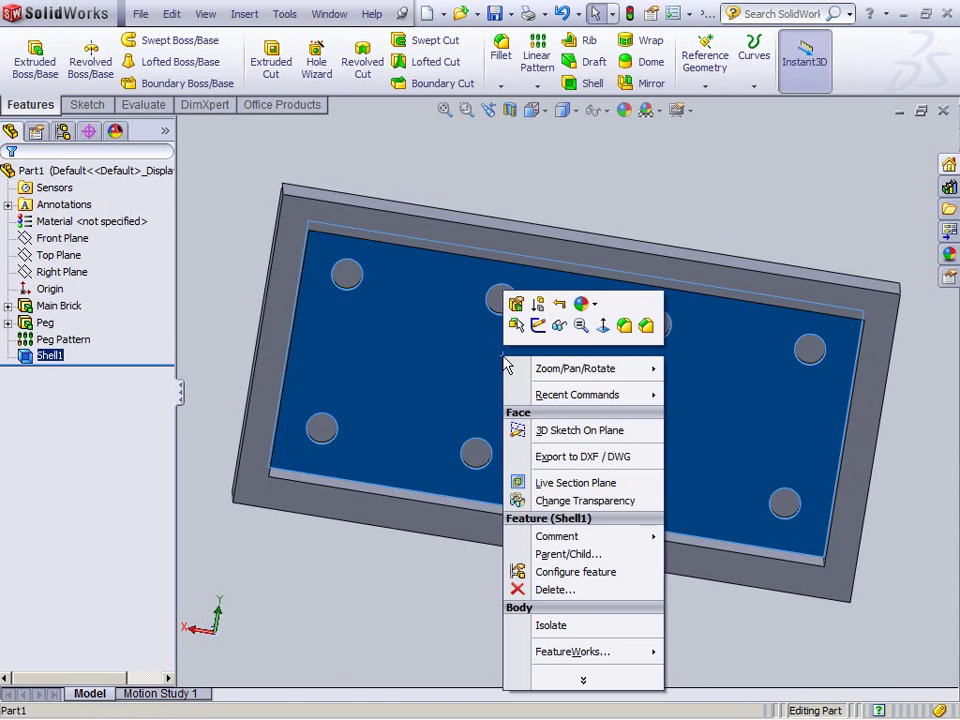
{"action": "left_click", "coordinate": [604, 326]}
{"action": "left_click", "coordinate": [469, 624]}
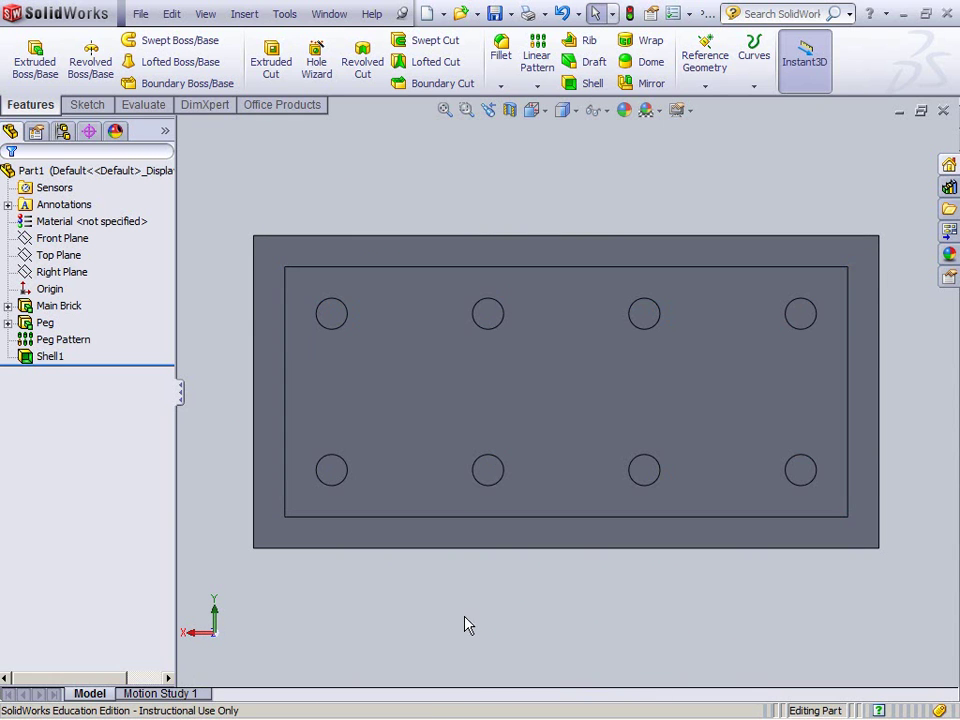
- Rename the shell feature as ShellBrick in its feature properties
{"action": "right_click", "coordinate": [58, 359]}
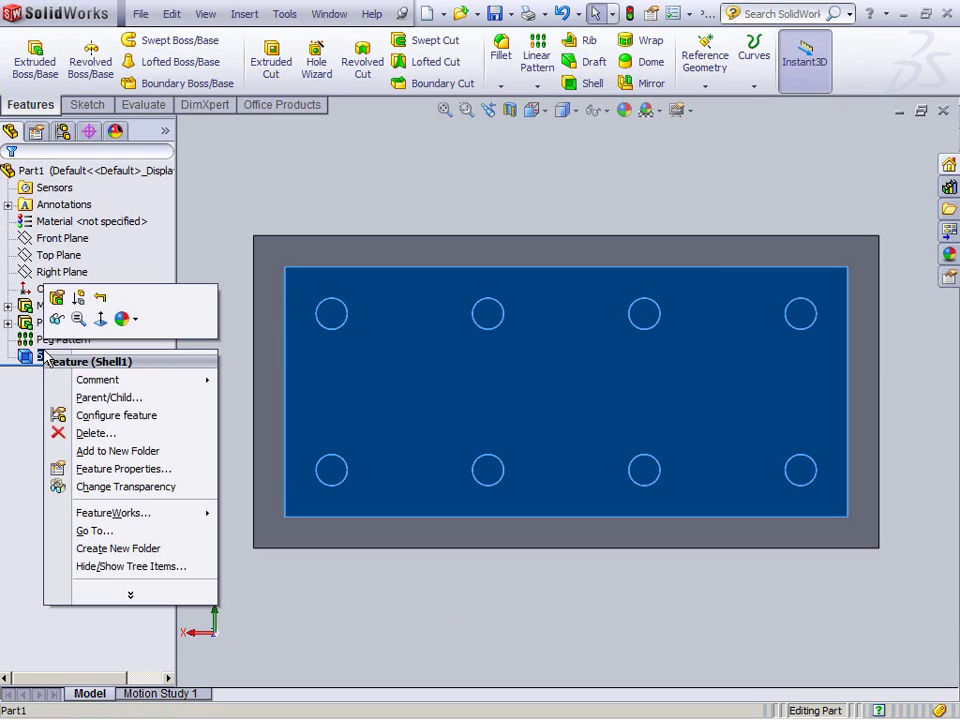
{"action": "left_click", "coordinate": [123, 468]}
{"action": "type", "text": "ShellBrick"}
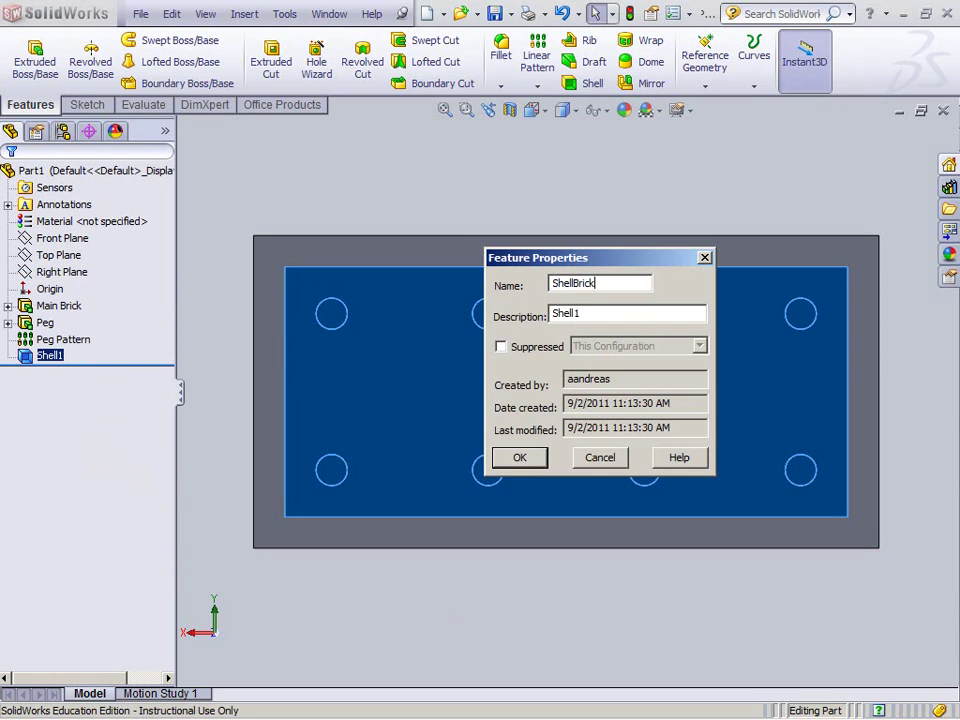
{"action": "key", "text": "Return"}
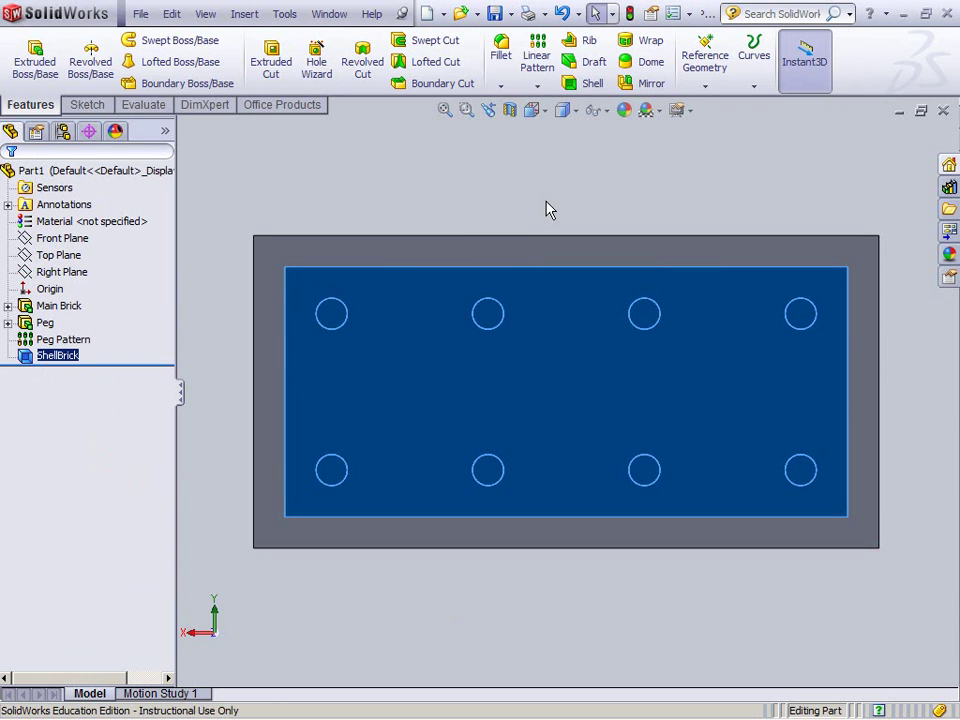
- Save the part as MyLego in the Class Sample folder and clear the selection
{"action": "left_click", "coordinate": [495, 14]}
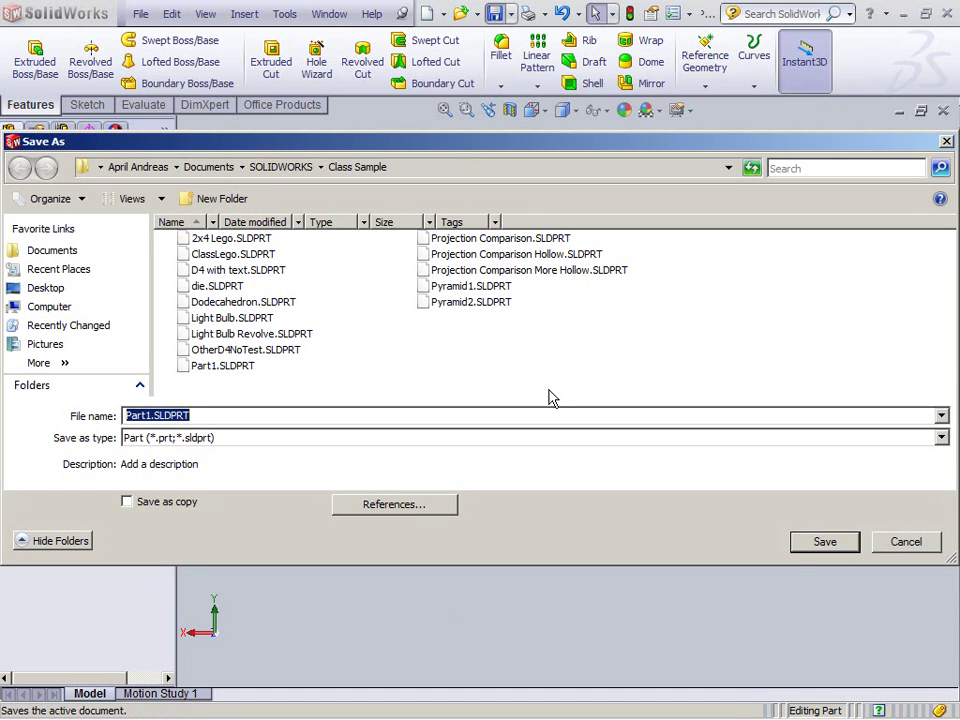
{"action": "type", "text": "MyLego"}
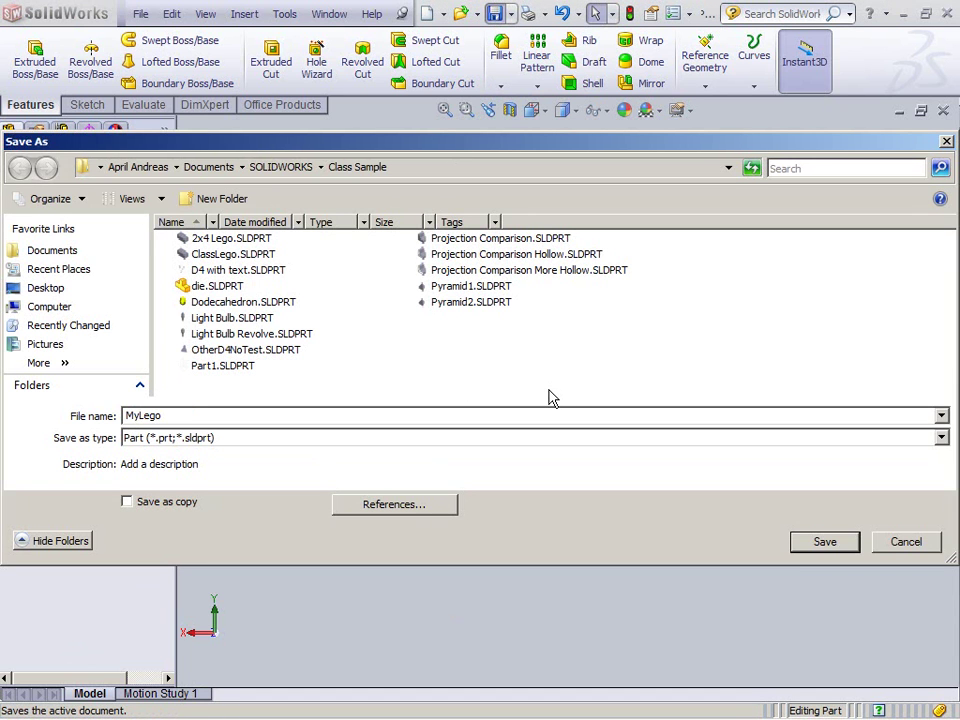
{"action": "key", "text": "Return"}
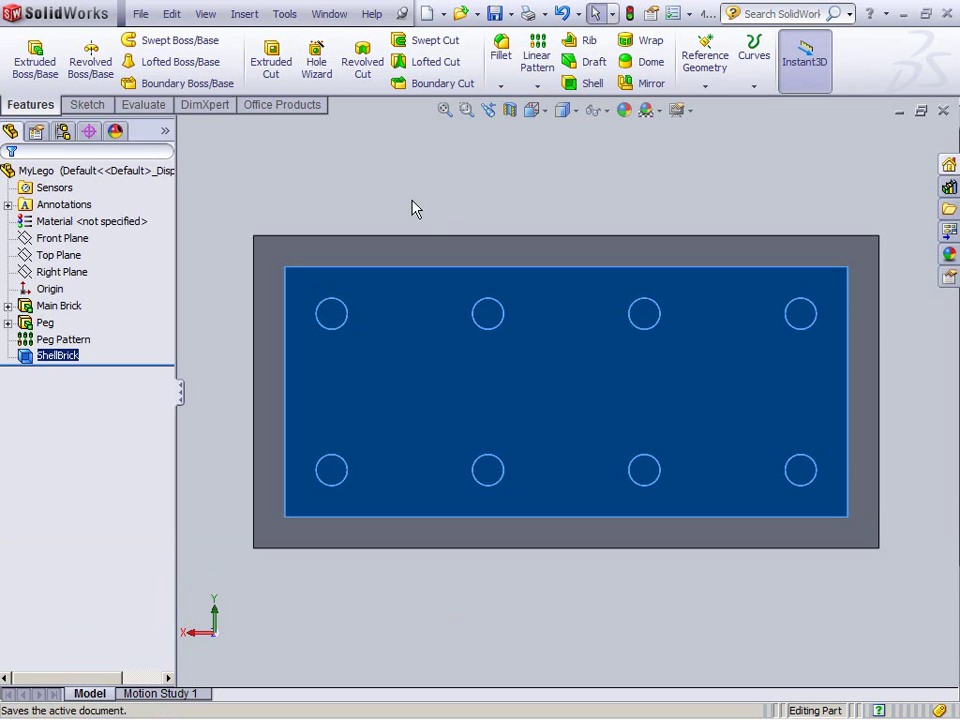
{"action": "left_click", "coordinate": [329, 195]}
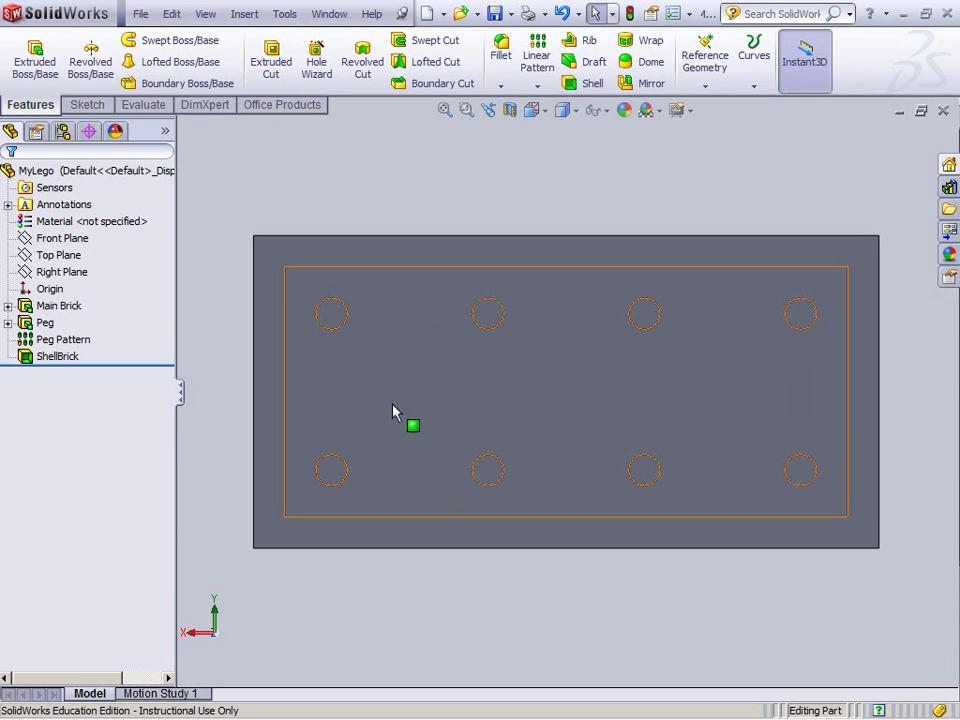
- Sketch a circle about 0.255 in in diameter on the shelled brick's inner floor, between the first two columns of pegs
{"action": "left_click", "coordinate": [420, 380]}
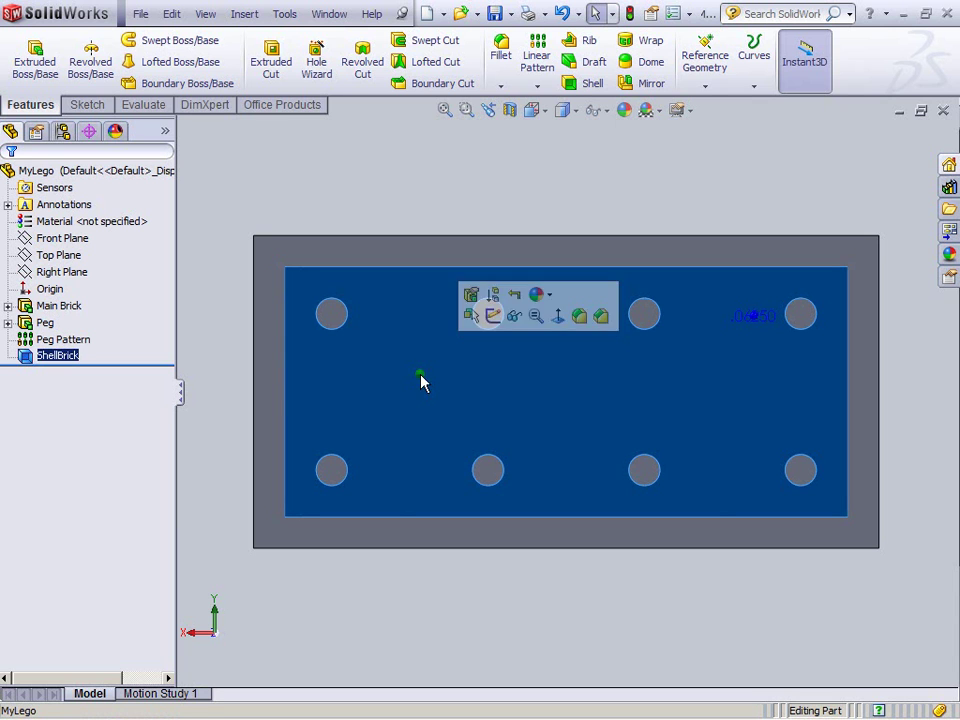
{"action": "left_click", "coordinate": [387, 242]}
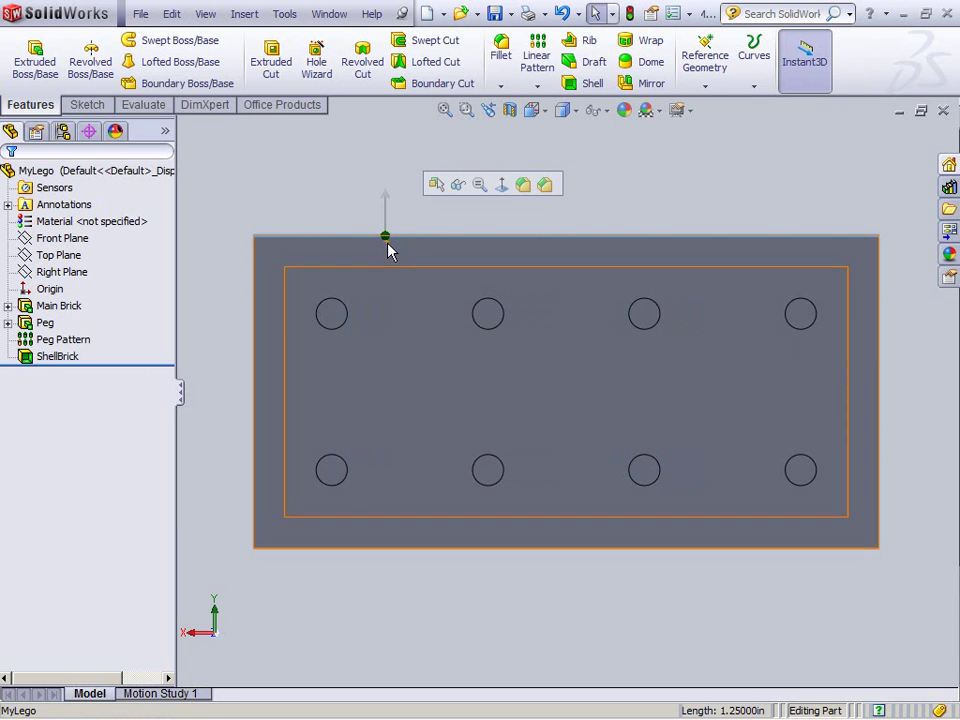
{"action": "double_click", "coordinate": [390, 252]}
{"action": "left_click", "coordinate": [410, 382]}
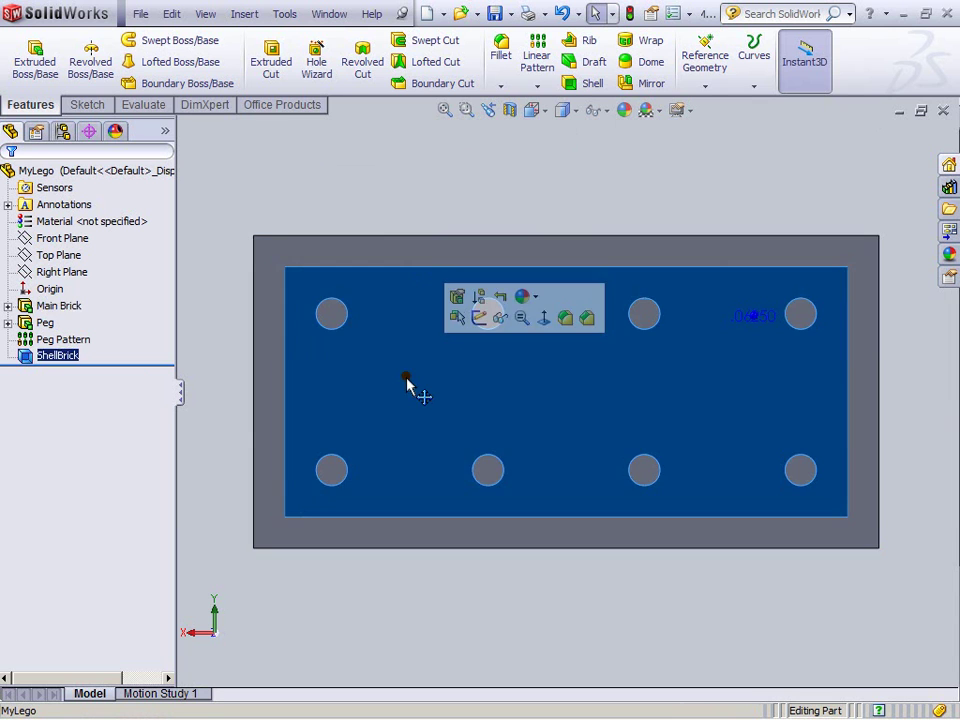
{"action": "middle_click_drag", "start_coordinate": [431, 414], "coordinate": [454, 388]}
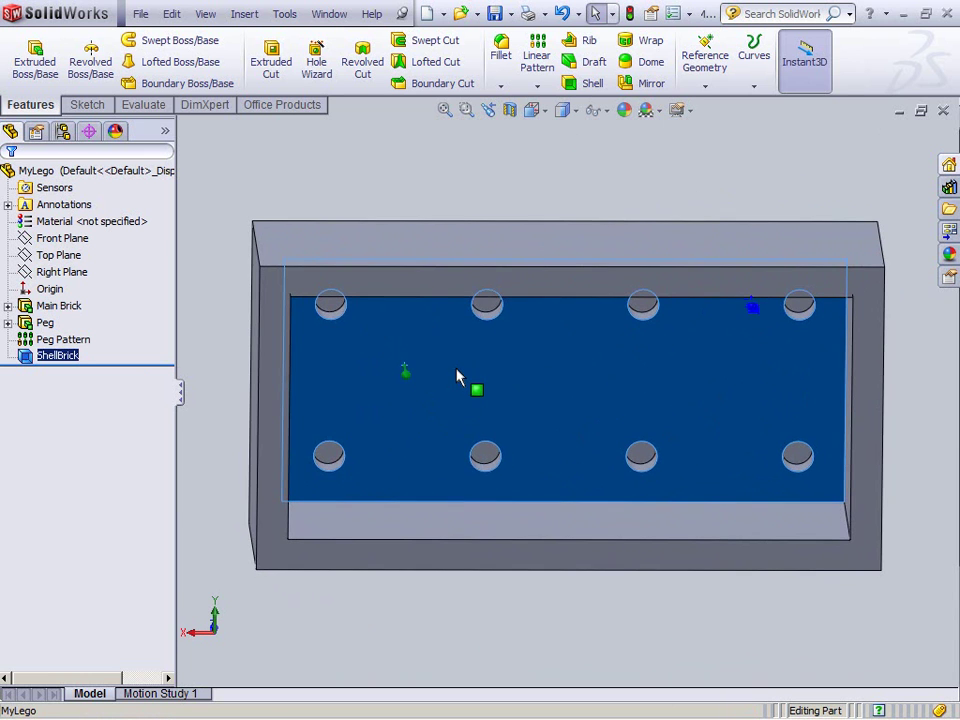
{"action": "right_click", "coordinate": [456, 372]}
{"action": "left_click", "coordinate": [557, 338]}
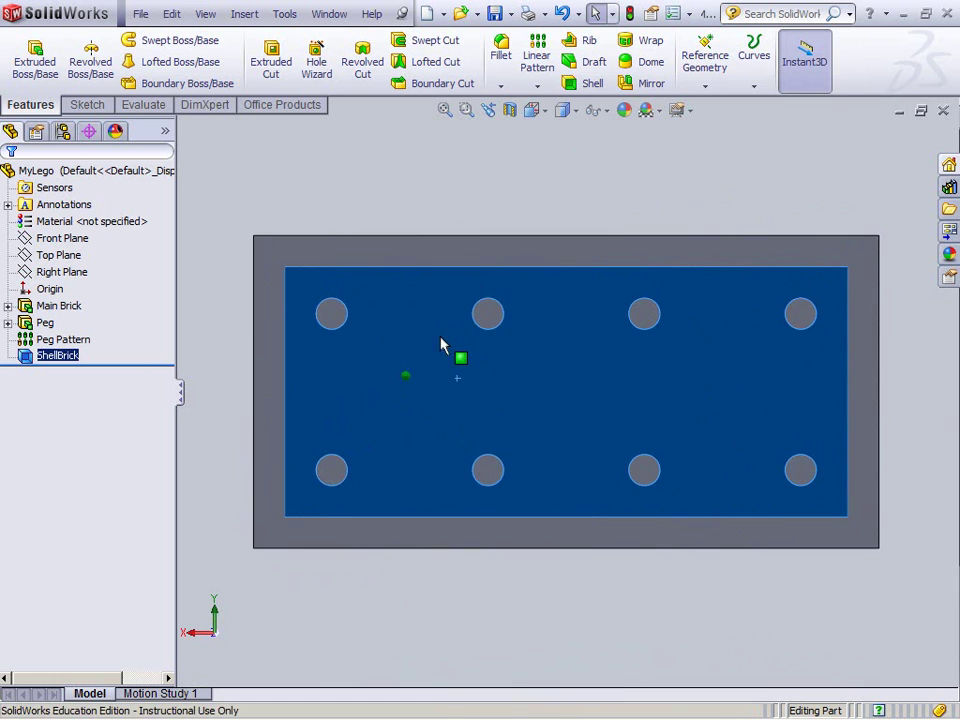
{"action": "right_click", "coordinate": [431, 329]}
{"action": "left_click", "coordinate": [467, 302]}
{"action": "left_click", "coordinate": [148, 41]}
{"action": "left_click", "coordinate": [412, 396]}
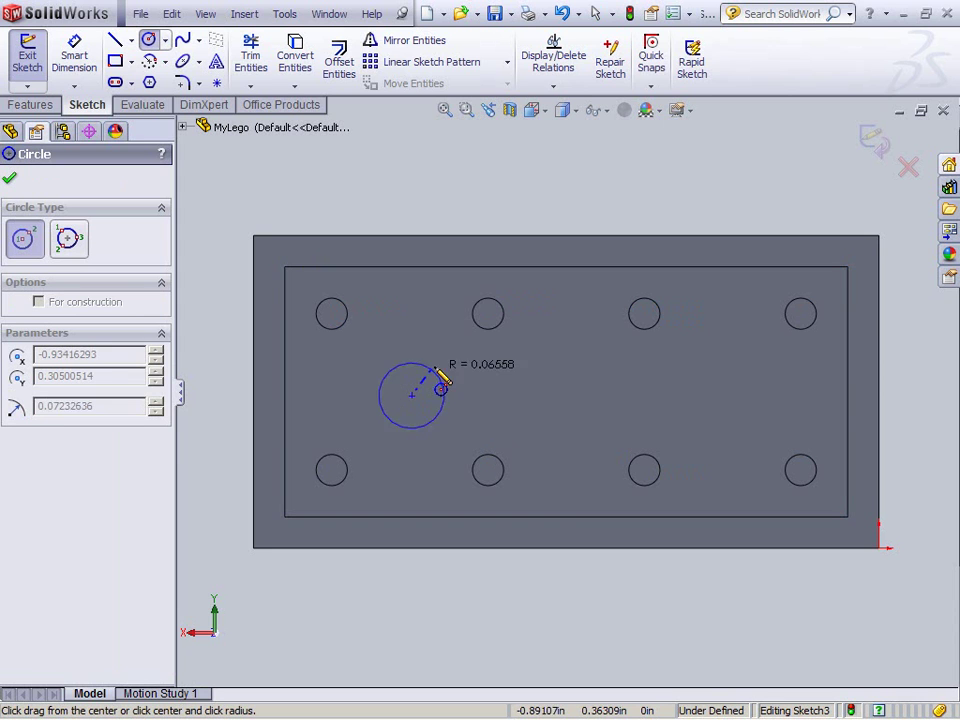
{"action": "left_click", "coordinate": [453, 347]}
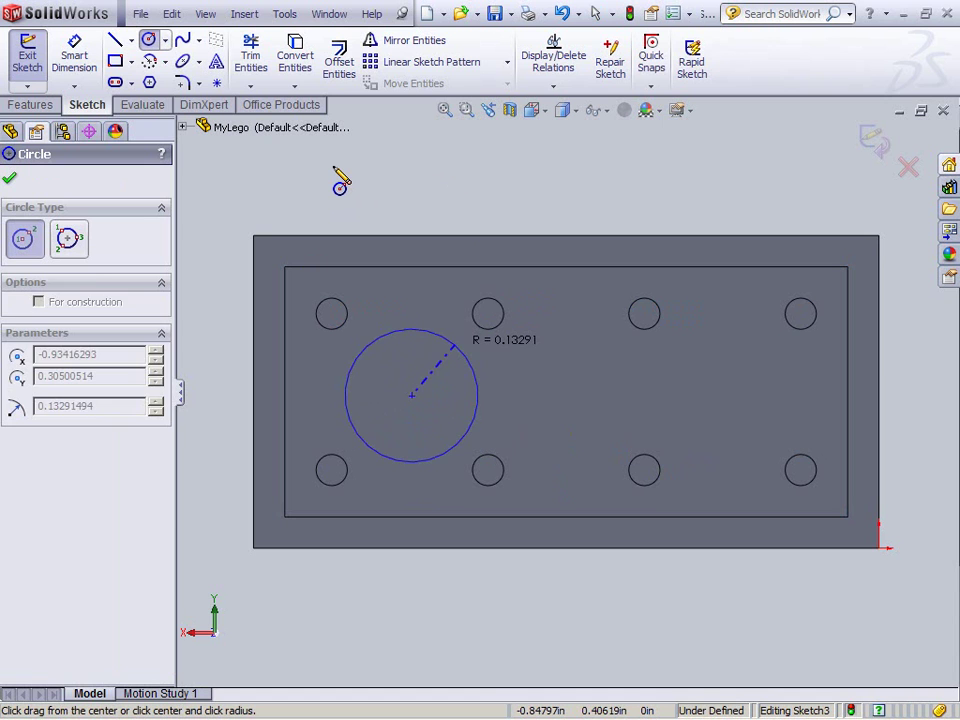
- Dimension the circle's diameter as 1/4 in
{"action": "left_click", "coordinate": [84, 47]}
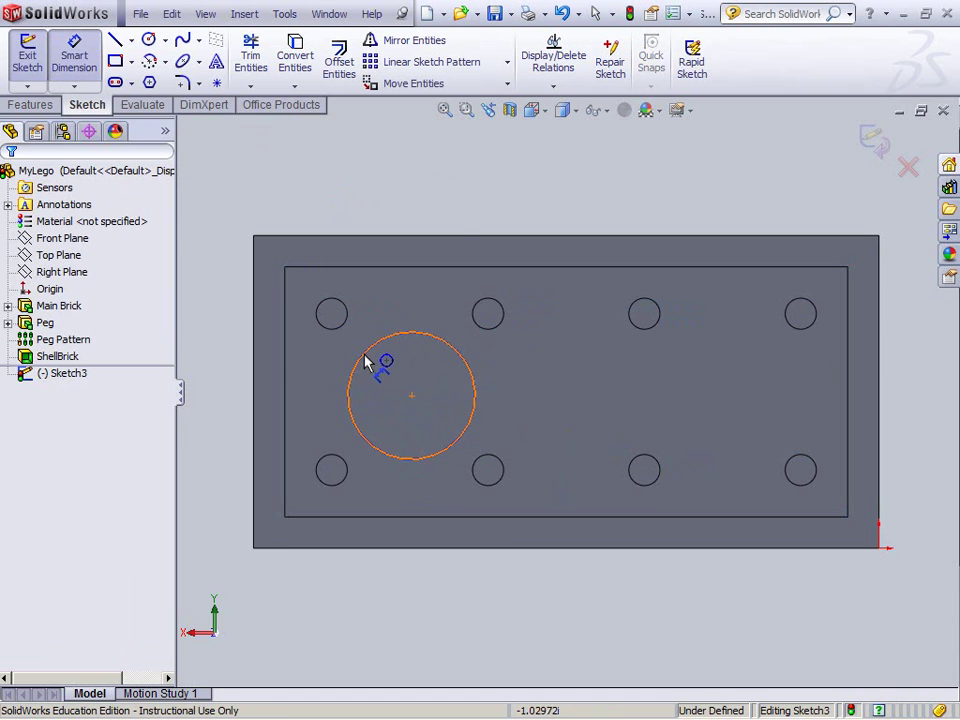
{"action": "left_click", "coordinate": [366, 360]}
{"action": "left_click", "coordinate": [235, 178]}
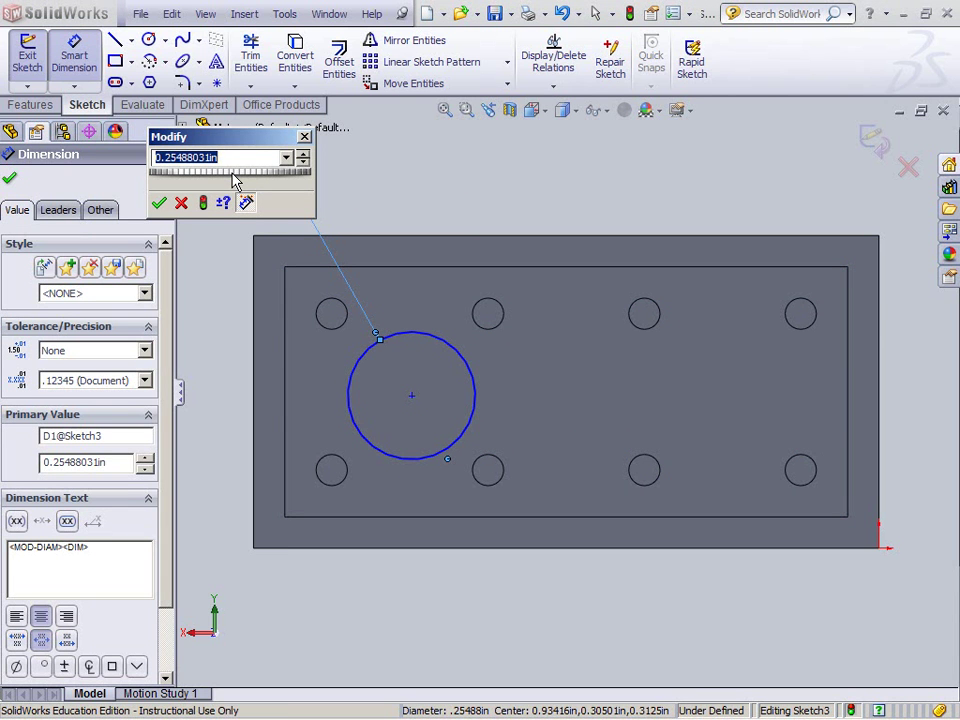
{"action": "type", "text": "1/4"}
{"action": "key", "text": "Return"}
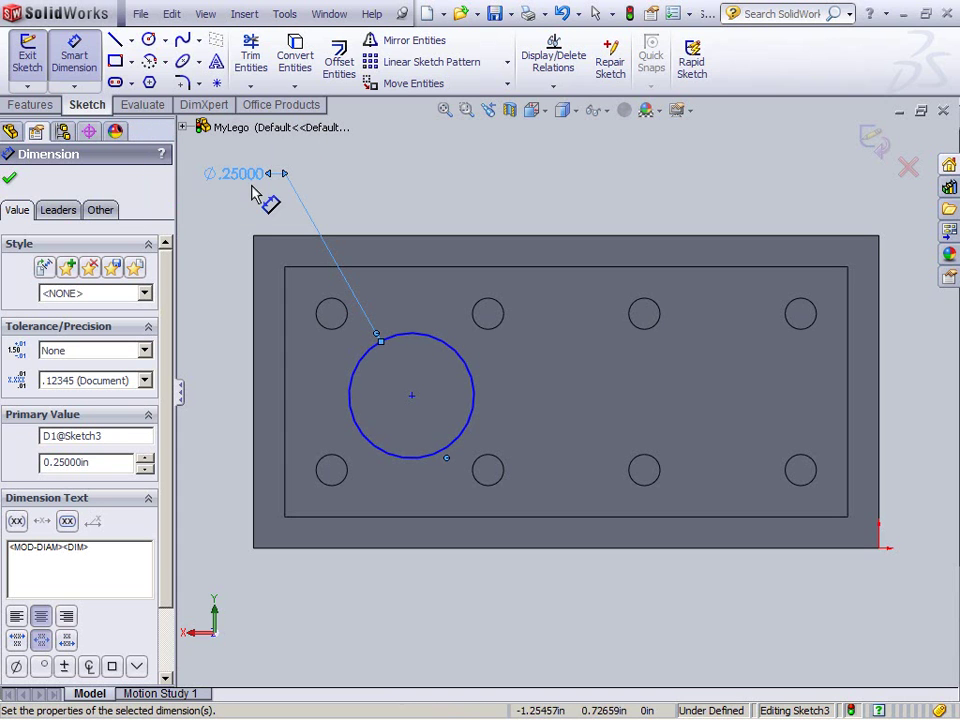
- Dimension the circle's centre 5/16 in from the brick's upper long outer edge
{"action": "left_click", "coordinate": [411, 238]}
{"action": "left_click", "coordinate": [411, 395]}
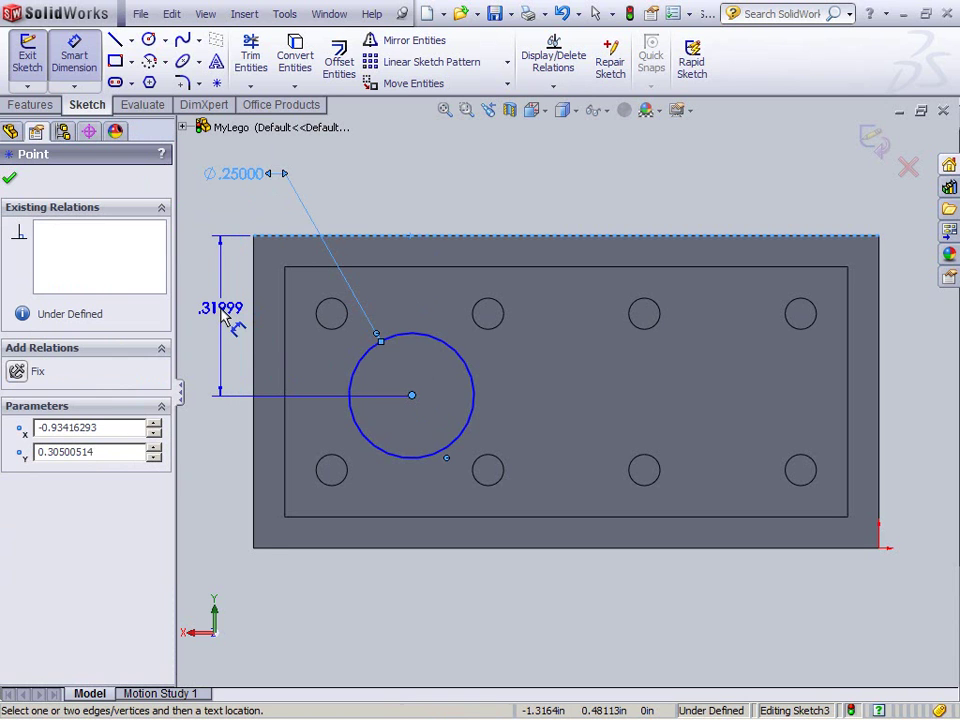
{"action": "left_click", "coordinate": [225, 315]}
{"action": "type", "text": "5/16"}
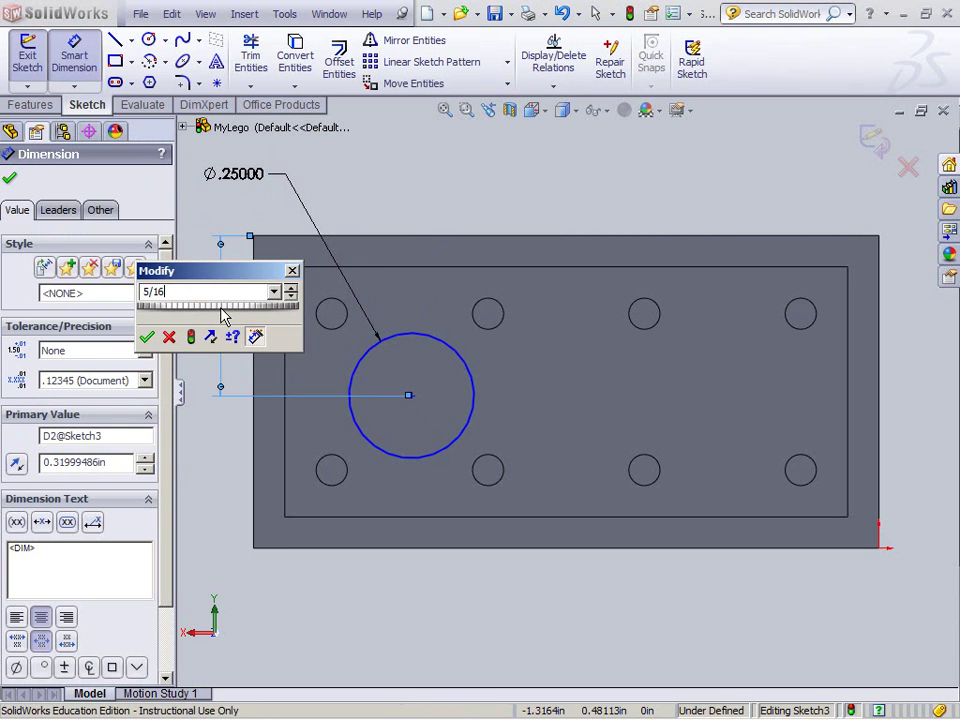
{"action": "key", "text": "Return"}
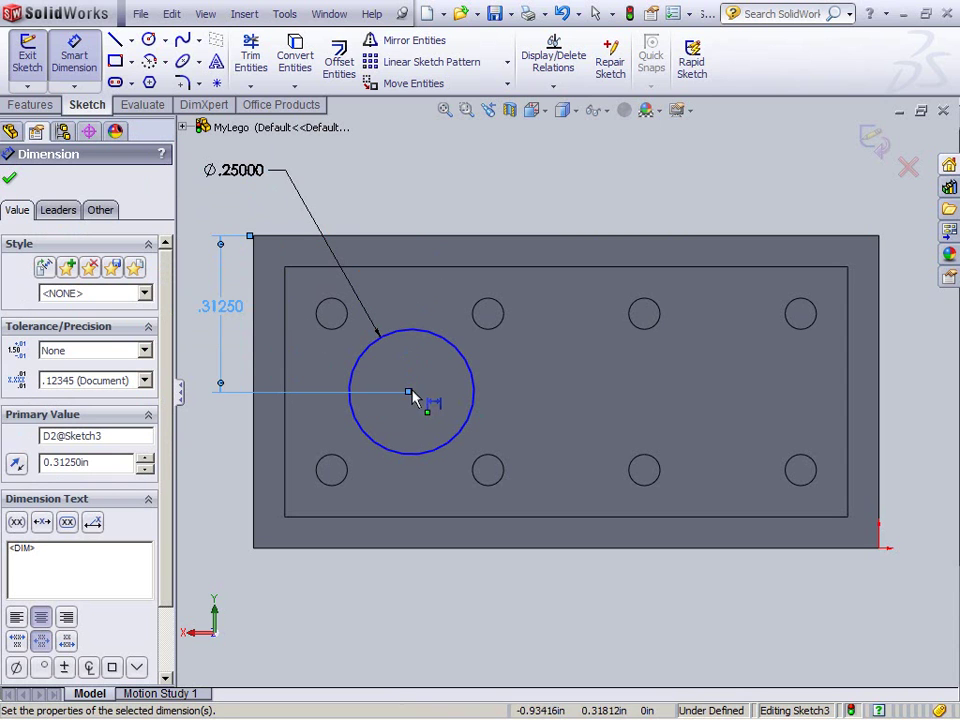
{"action": "key", "text": "Escape"}
- Dimension the circle's centre 5/16 in from the nearest short outer edge of the brick and finish the sketch
{"action": "mouse_move", "coordinate": [417, 397]}
{"action": "left_mouse_down"}
{"action": "mouse_move", "coordinate": [413, 362]}
{"action": "mouse_move", "coordinate": [426, 401]}
{"action": "left_mouse_up"}
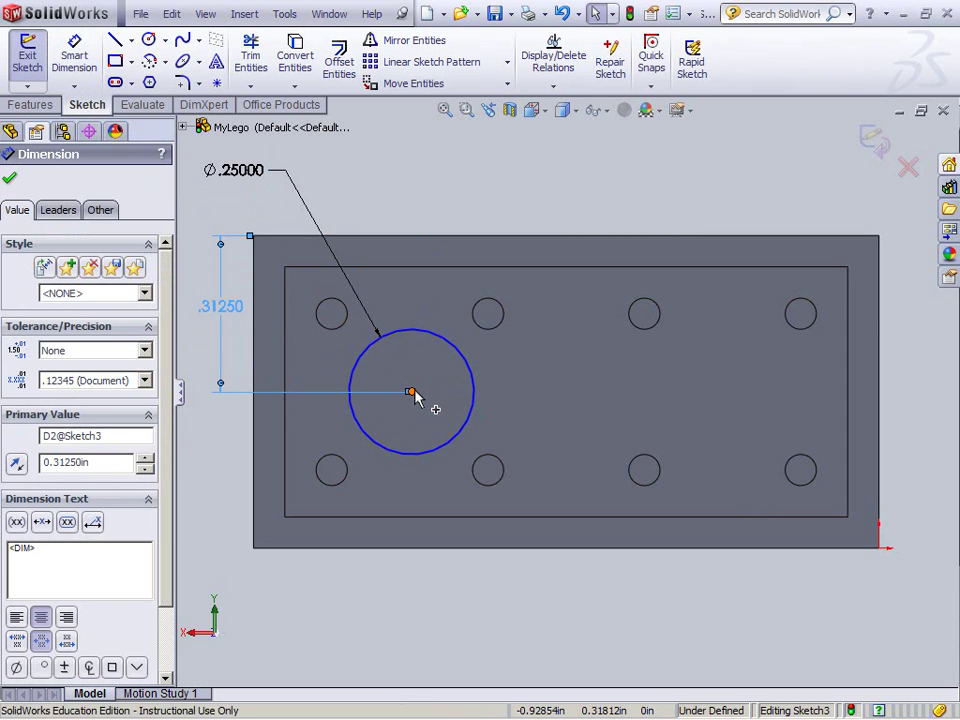
{"action": "left_click", "coordinate": [414, 391]}
{"action": "left_click", "coordinate": [254, 370]}
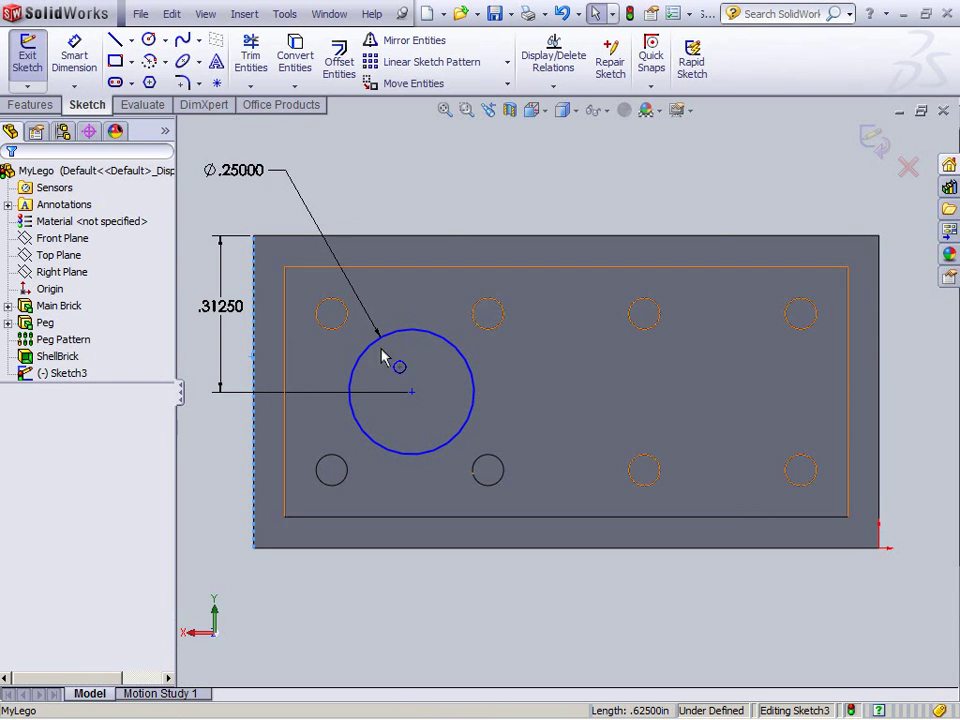
{"action": "left_click", "coordinate": [74, 55]}
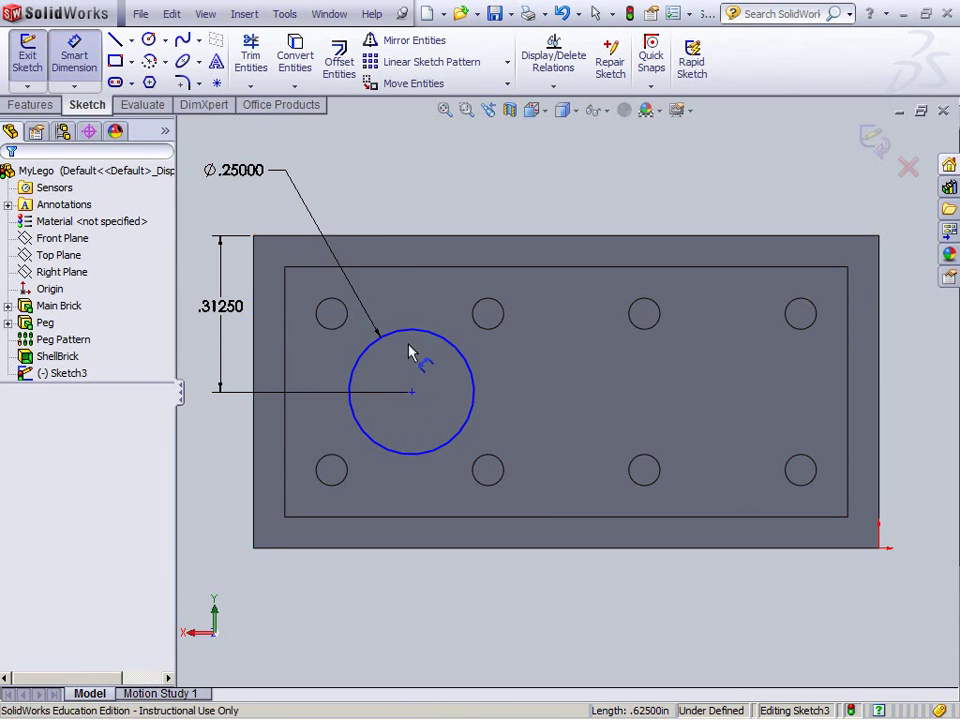
{"action": "left_click", "coordinate": [413, 392]}
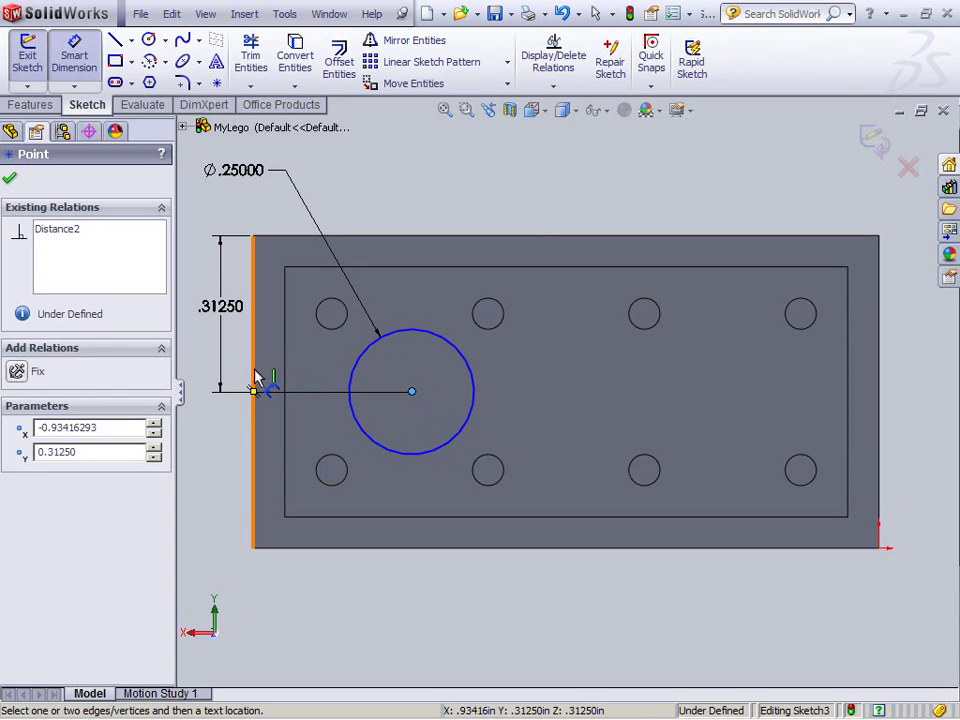
{"action": "left_click", "coordinate": [254, 386]}
{"action": "left_click", "coordinate": [340, 200]}
{"action": "type", "text": "5/16"}
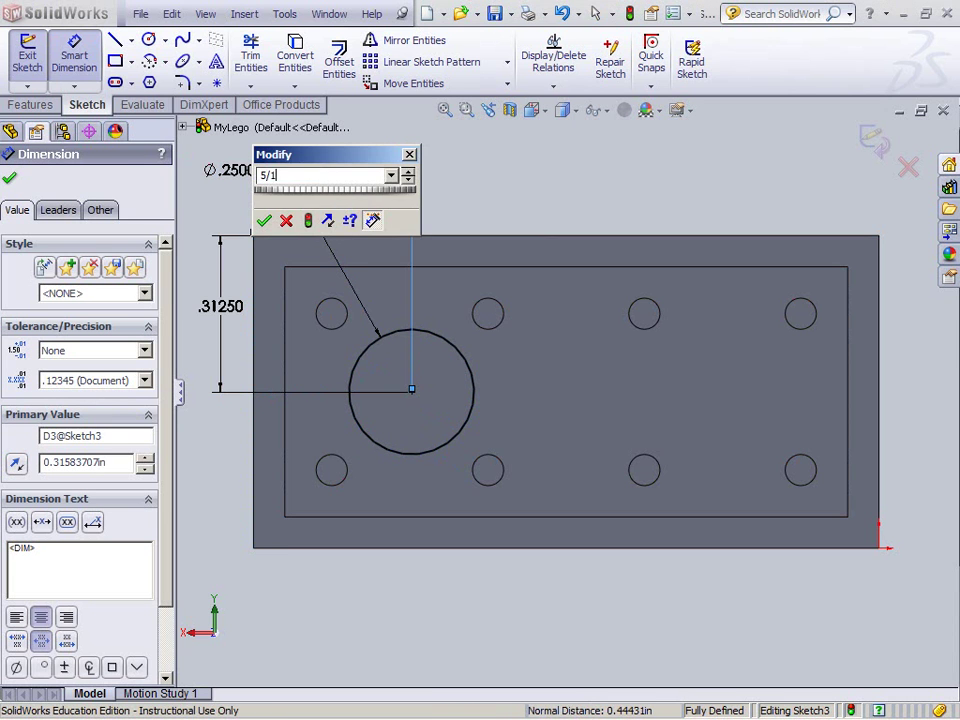
{"action": "key", "text": "Return"}
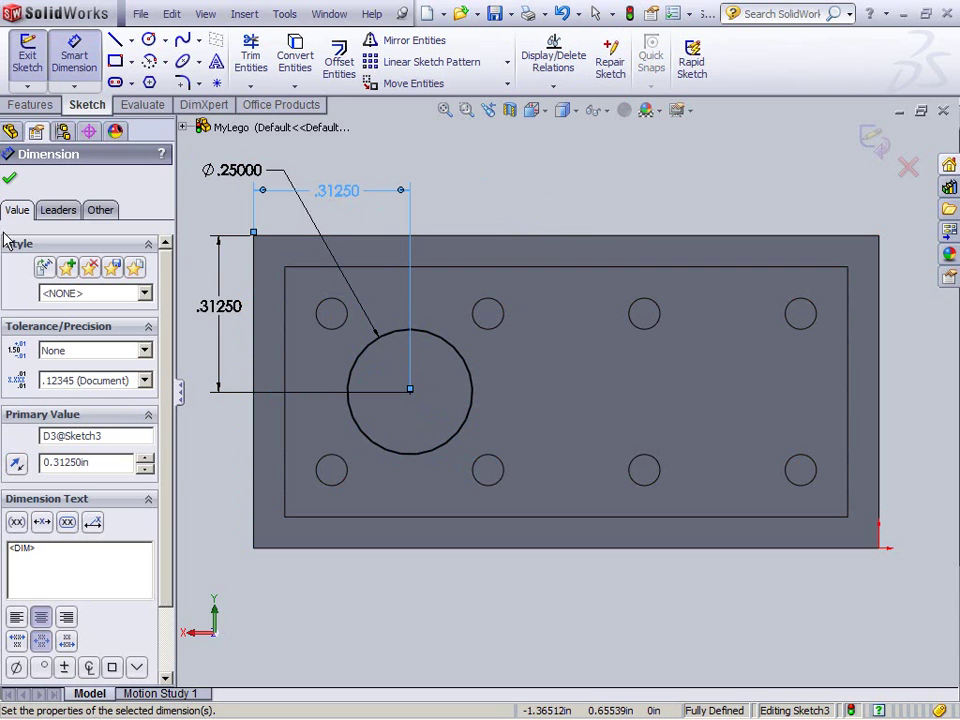
{"action": "left_click", "coordinate": [33, 57]}
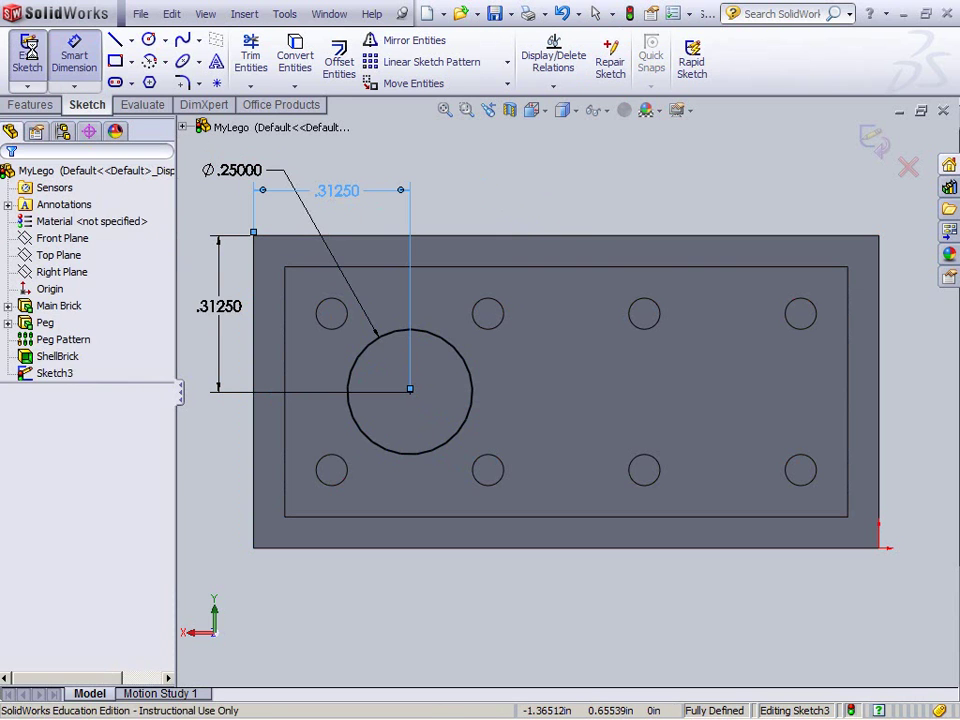
- Extrude the circle sketch as a blind boss 0.375 in deep from the inner floor toward the brick's open side
{"action": "right_click", "coordinate": [61, 378]}
{"action": "key", "text": "Escape"}
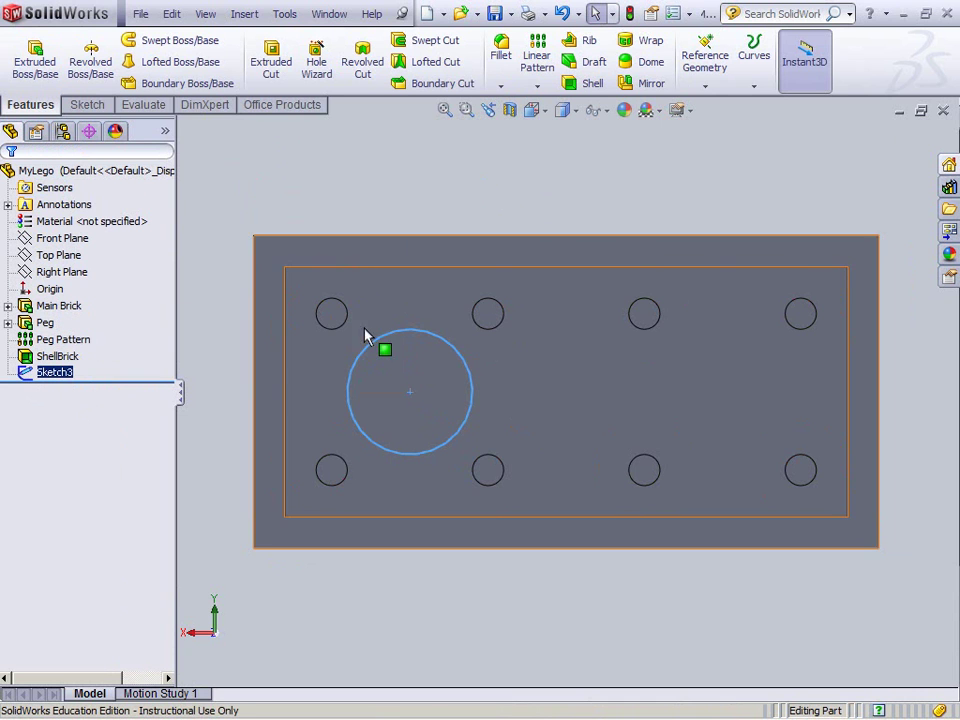
{"action": "left_click", "coordinate": [469, 384]}
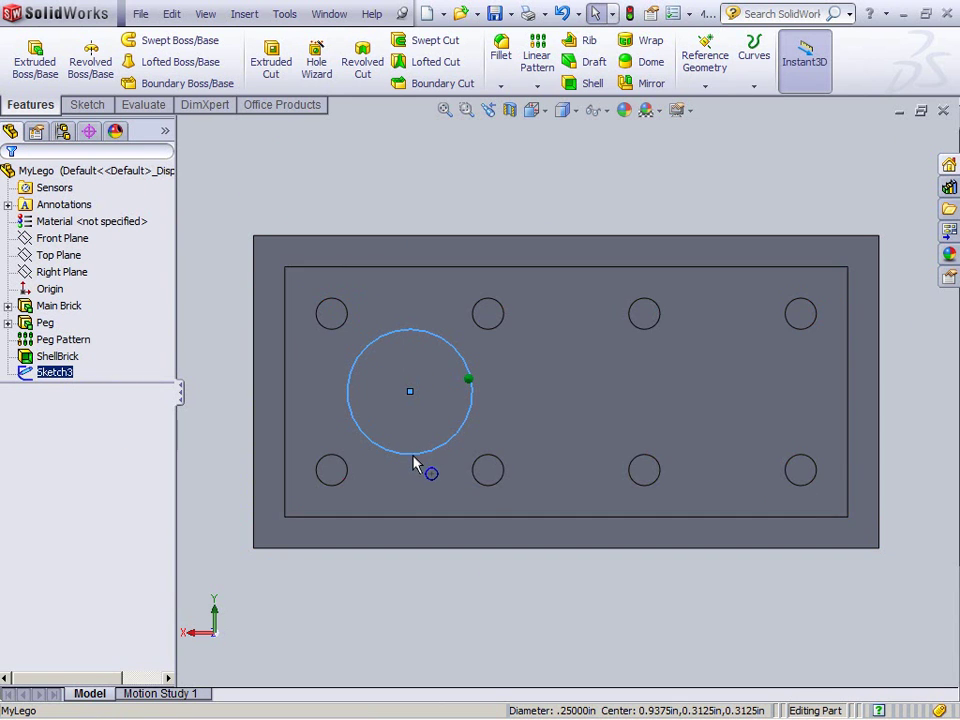
{"action": "middle_click_drag", "start_coordinate": [459, 628], "coordinate": [461, 443]}
{"action": "middle_click_drag", "start_coordinate": [426, 195], "coordinate": [413, 374]}
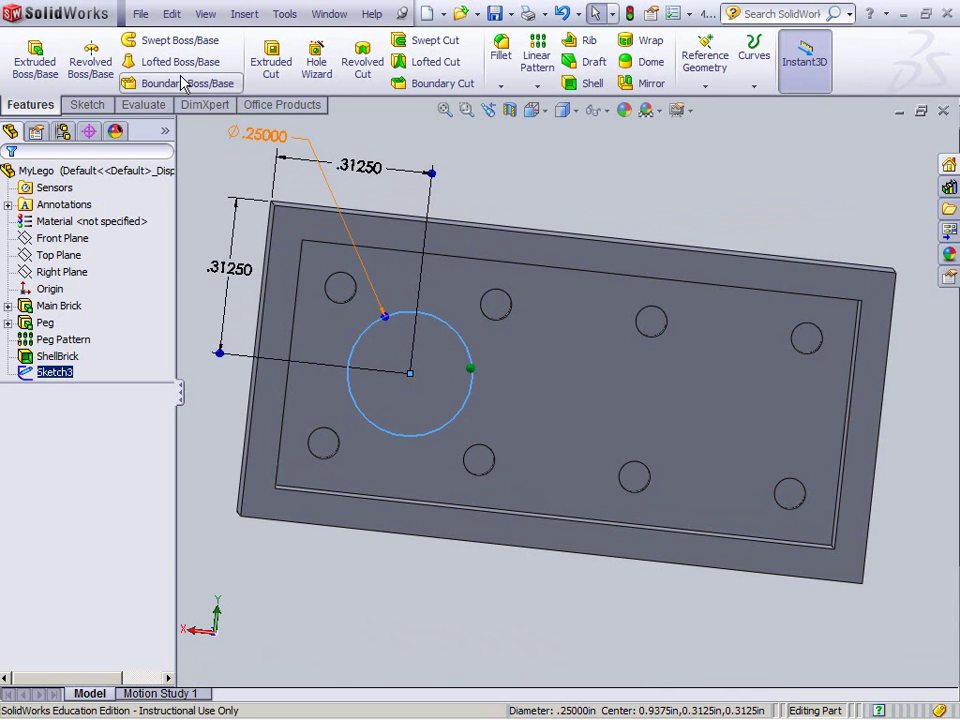
{"action": "left_click", "coordinate": [36, 62]}
{"action": "middle_click_drag", "start_coordinate": [458, 536], "coordinate": [281, 315]}
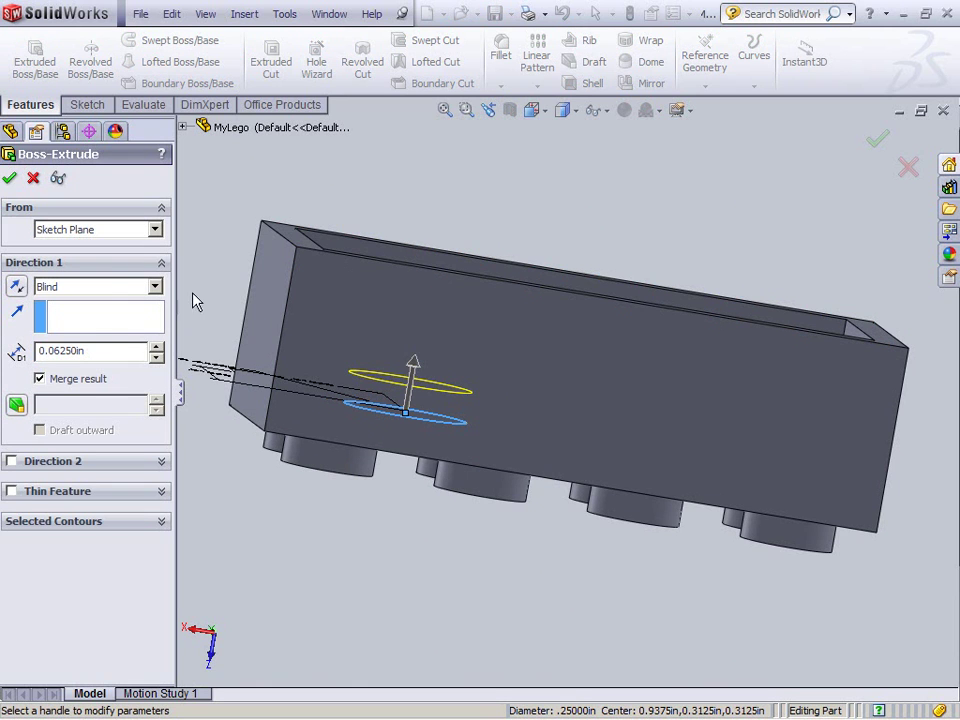
{"action": "double_click", "coordinate": [101, 355]}
{"action": "type", "text": "375"}
{"action": "left_click", "coordinate": [10, 178]}
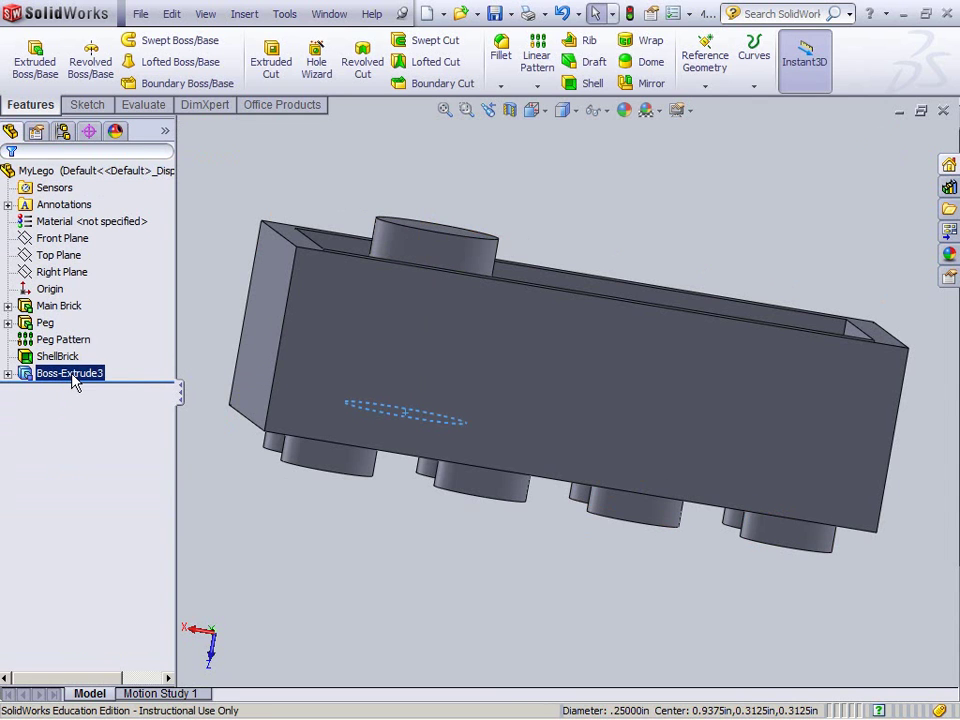
- Edit the cylinder's extrusion, setting its depth to 0.3125 in and turning off merging with the brick
{"action": "right_click", "coordinate": [74, 383]}
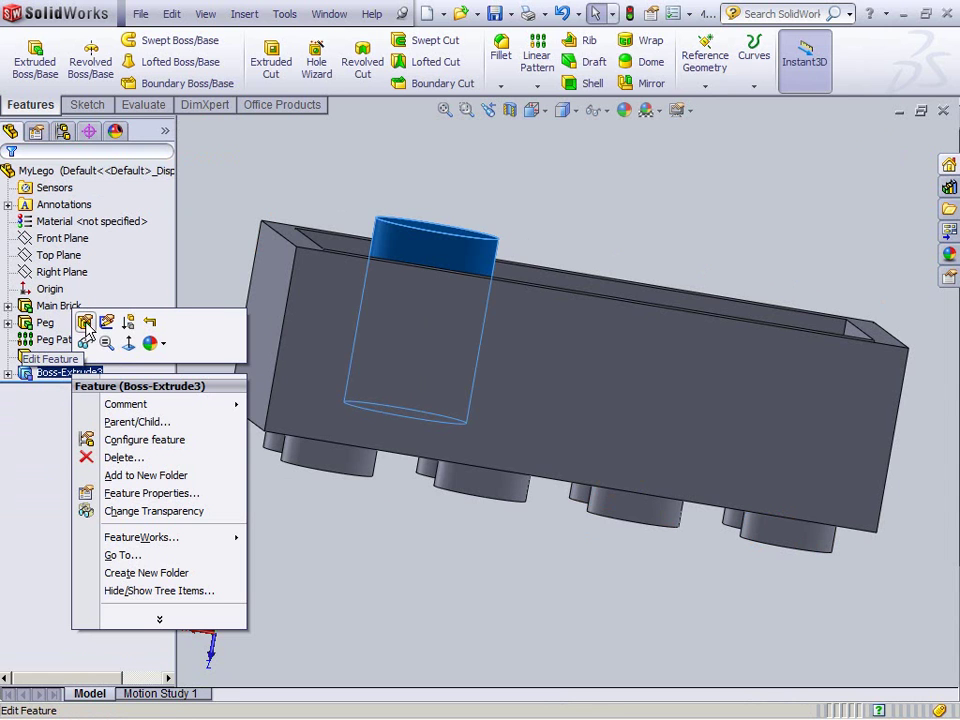
{"action": "left_click", "coordinate": [86, 326]}
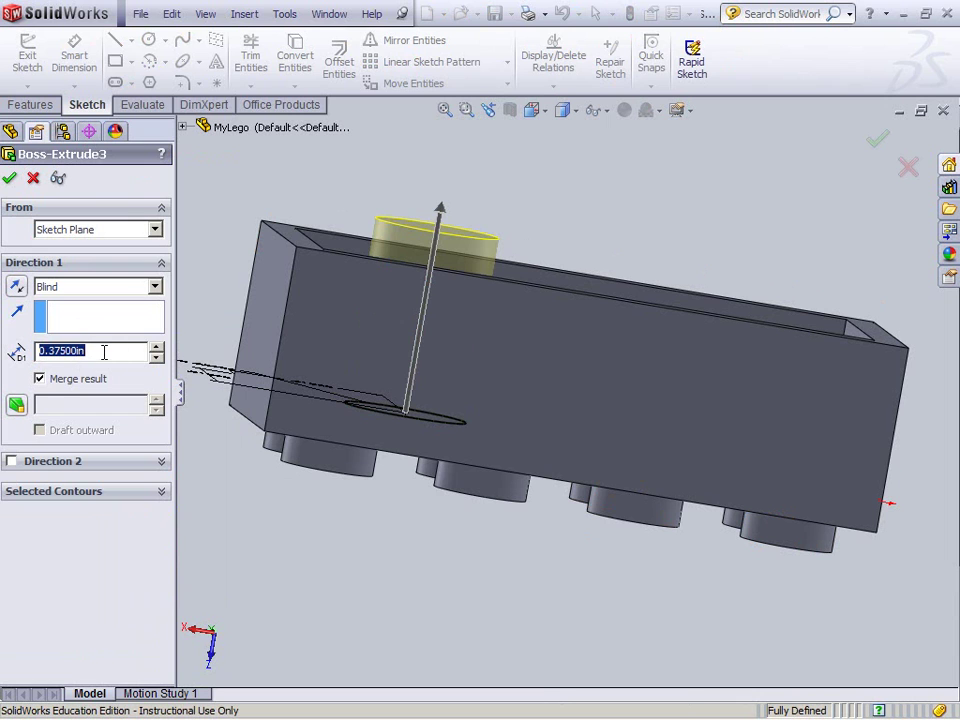
{"action": "left_click", "coordinate": [102, 351]}
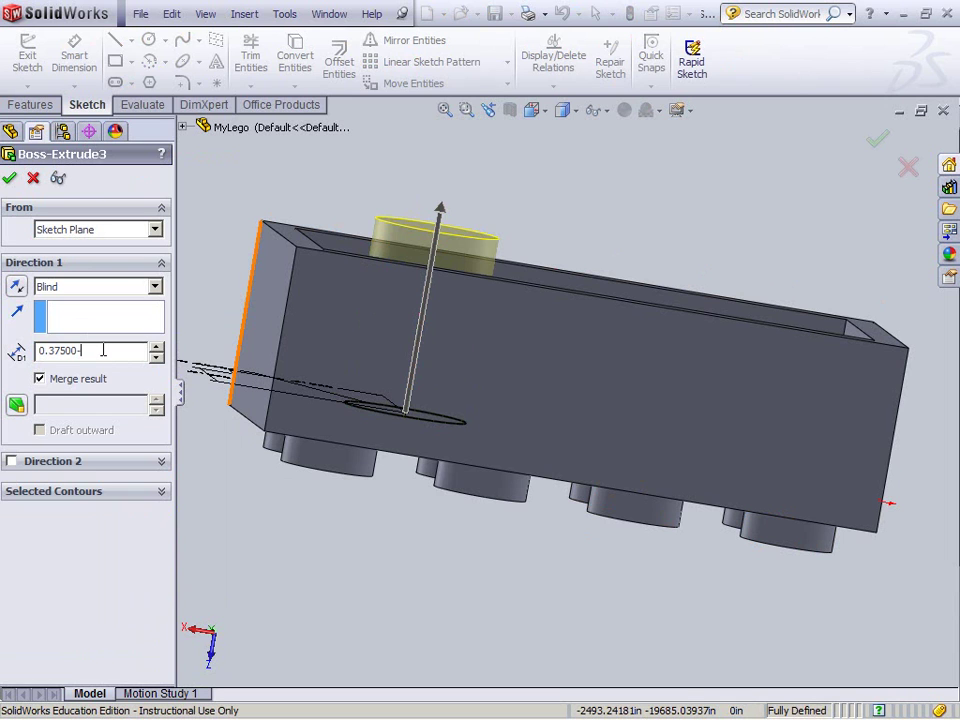
{"action": "key", "text": "Return"}
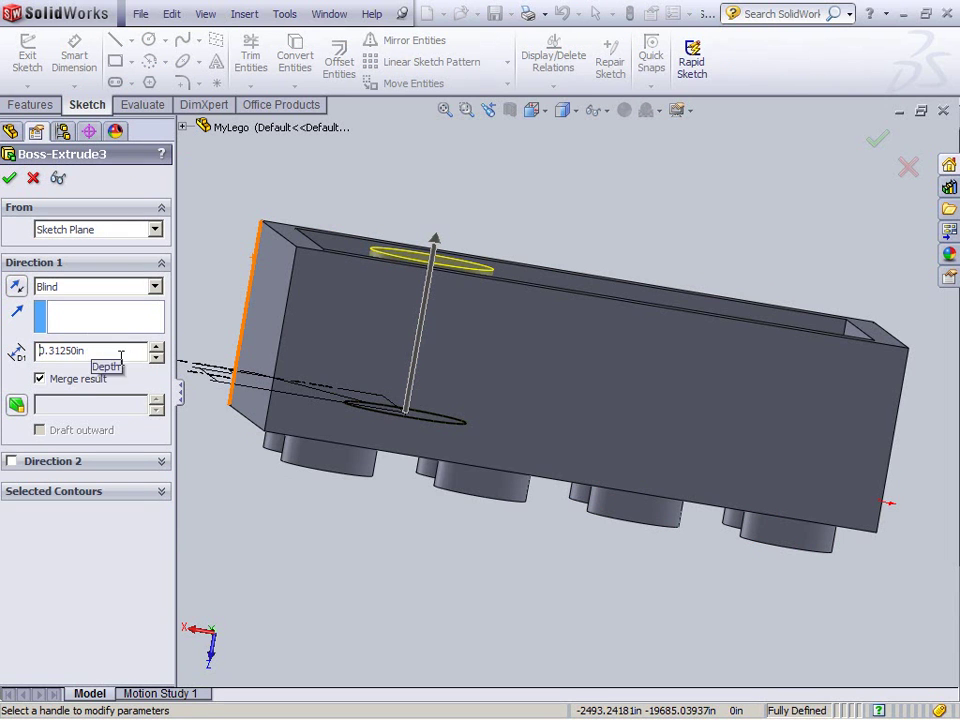
{"action": "left_click_drag", "start_coordinate": [124, 350], "coordinate": [5, 350]}
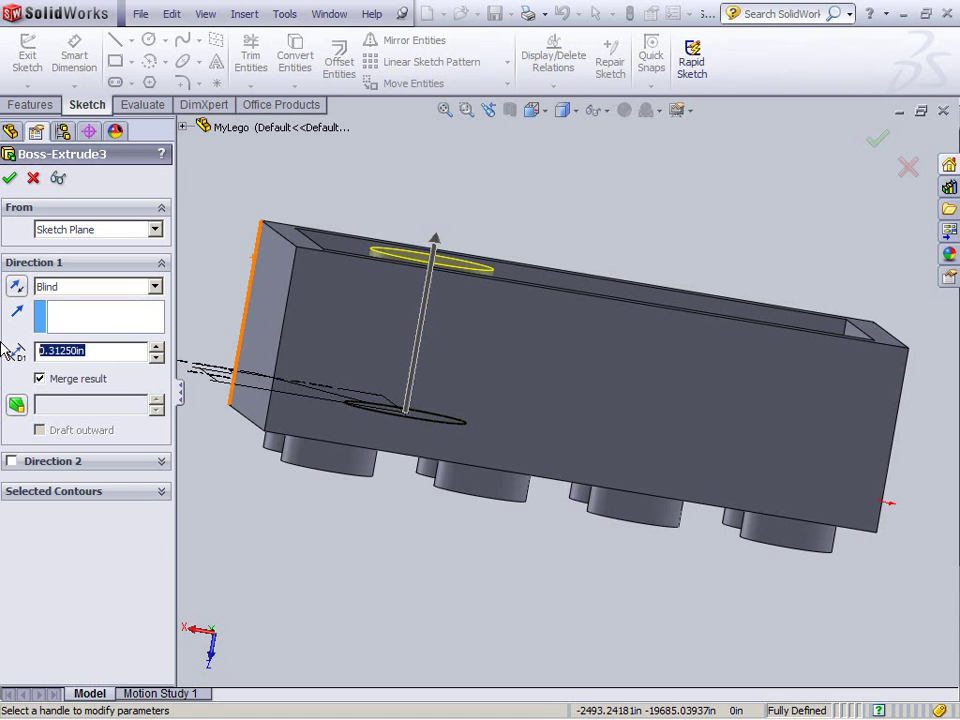
{"action": "type", "text": "3"}
{"action": "key", "text": "Return"}
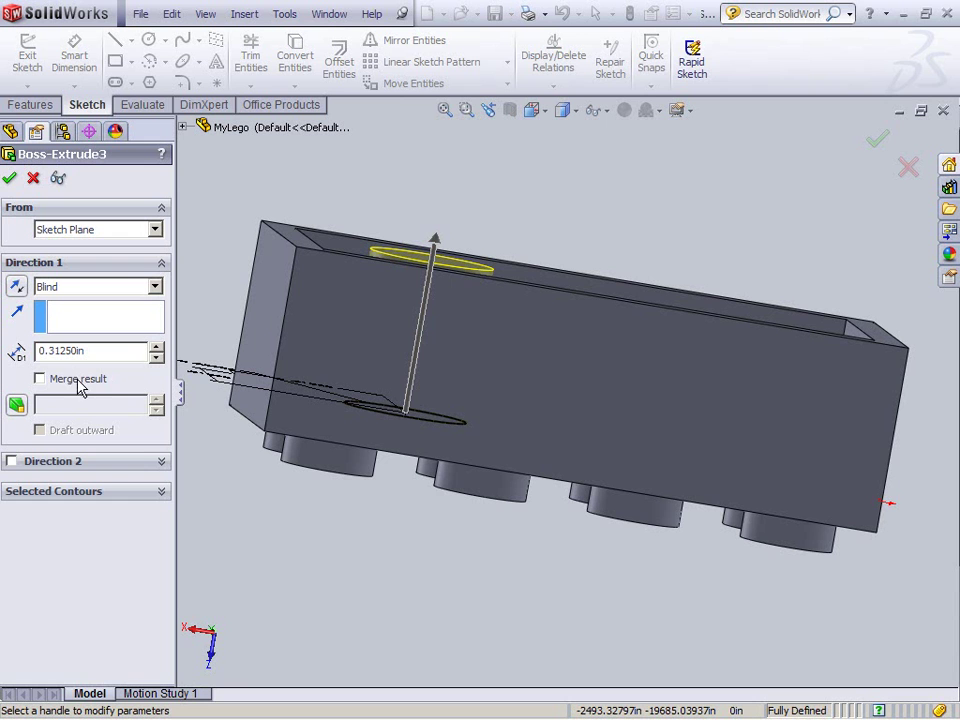
{"action": "left_click", "coordinate": [10, 179]}
- Shell the separate cylinder with a 1/32 in wall thickness, removing its end face at the brick's open side
{"action": "middle_click_drag", "start_coordinate": [490, 197], "coordinate": [474, 401]}
{"action": "left_click", "coordinate": [441, 390]}
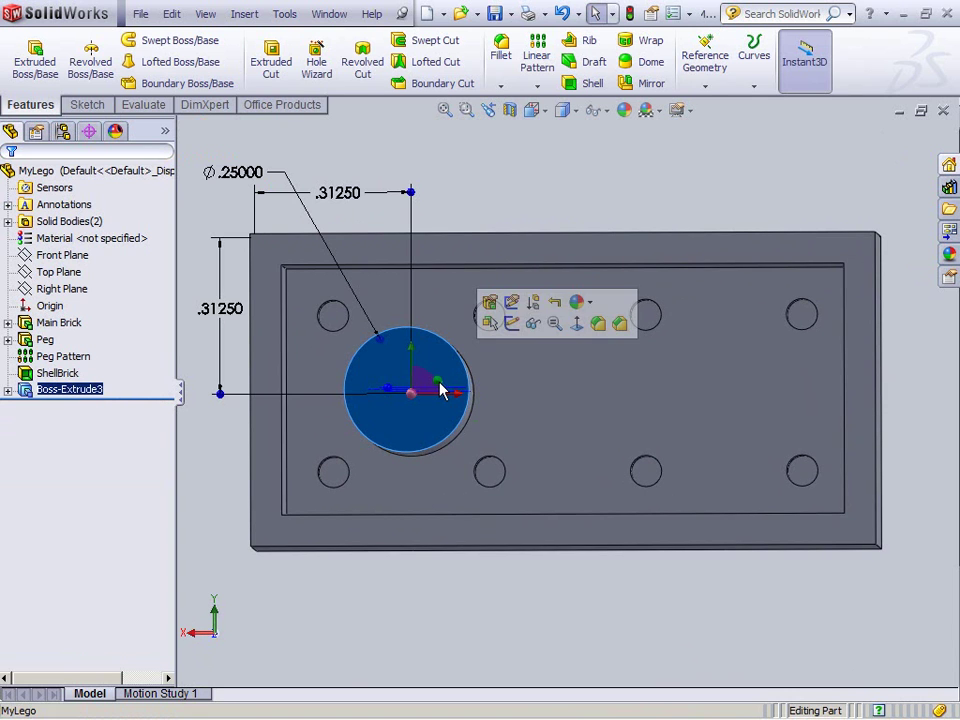
{"action": "left_click", "coordinate": [573, 85]}
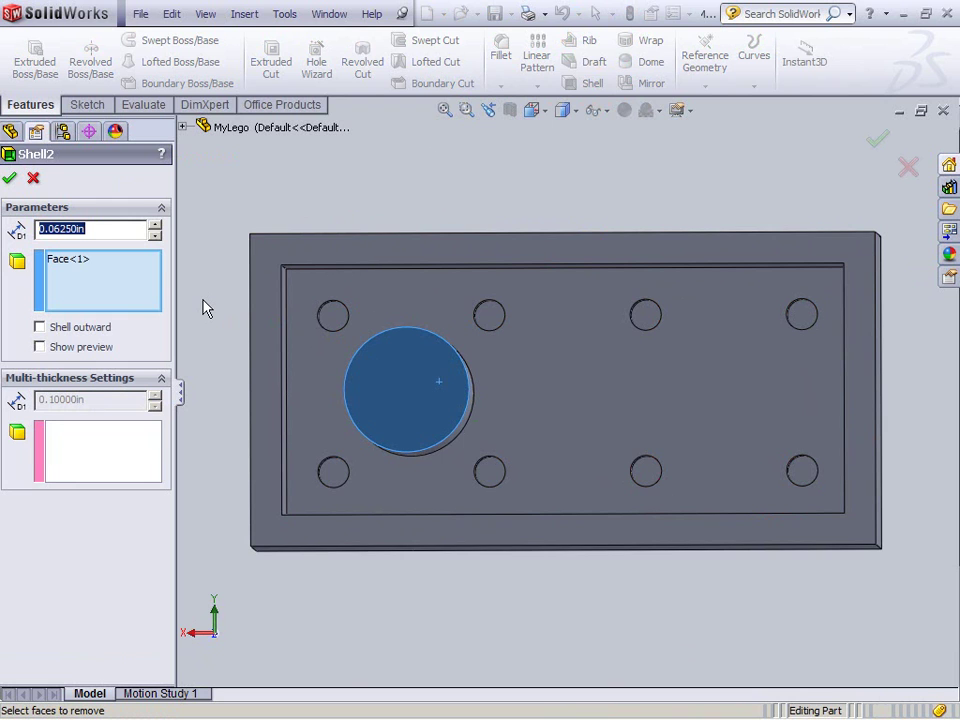
{"action": "type", "text": "1/32"}
{"action": "key", "text": "Return"}
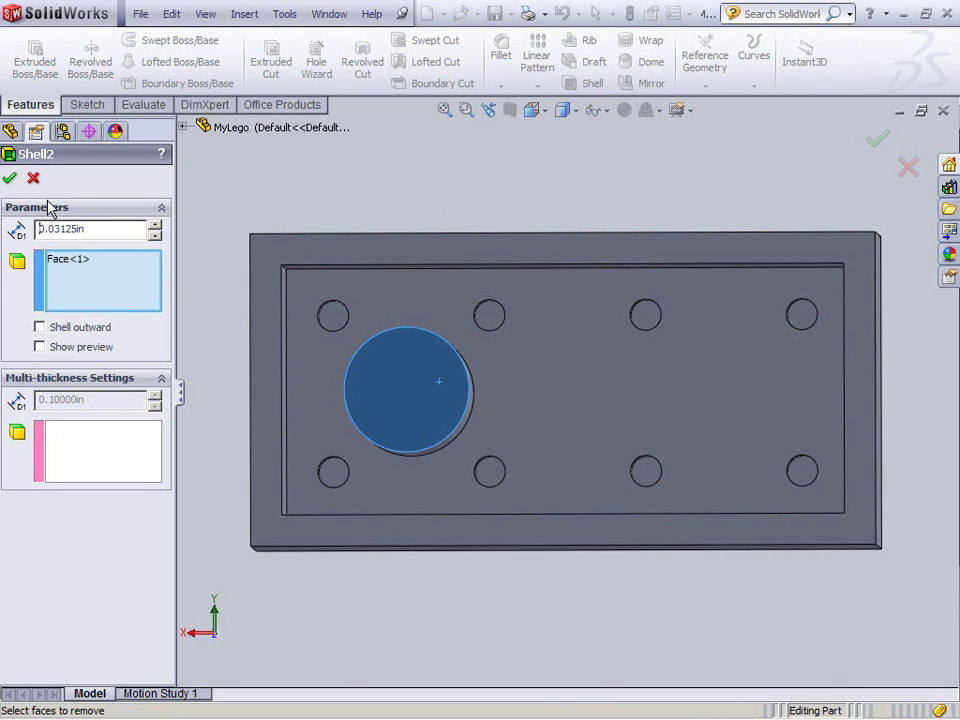
{"action": "left_click", "coordinate": [9, 177]}
{"action": "mouse_move", "coordinate": [315, 178]}
{"action": "middle_mouse_down"}
{"action": "mouse_move", "coordinate": [326, 212]}
{"action": "mouse_move", "coordinate": [320, 175]}
{"action": "middle_mouse_up"}
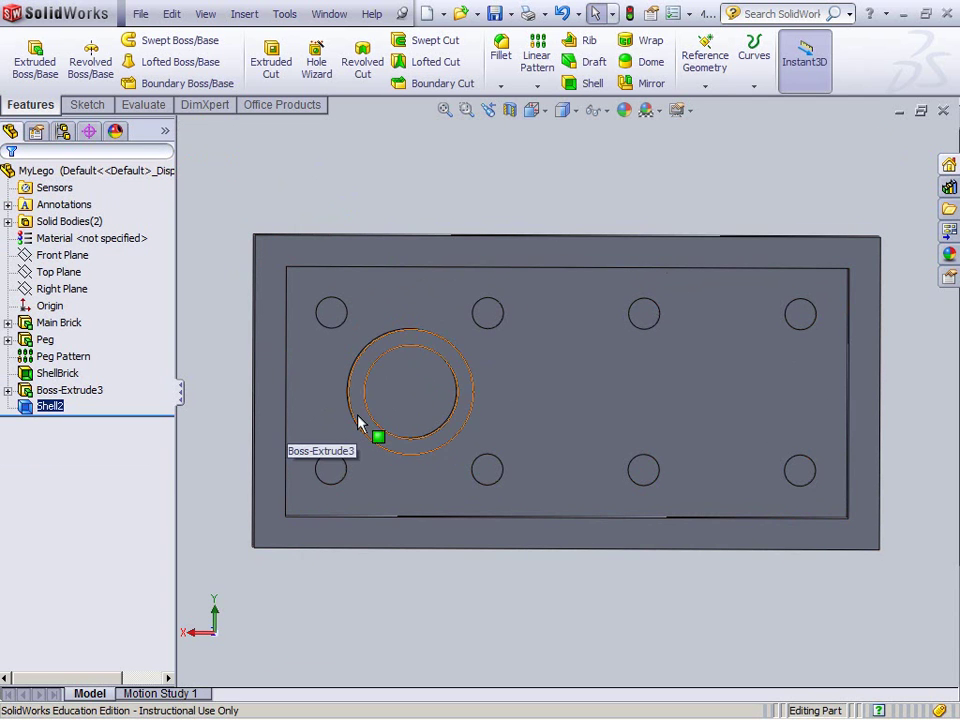
- Set up a linear pattern of the tube's extrusion and shell along the long outer edge, direction reversed into the brick, with 3 instances at 5/16 in spacing
{"action": "left_click", "coordinate": [58, 392]}
{"action": "left_click", "coordinate": [52, 405]}
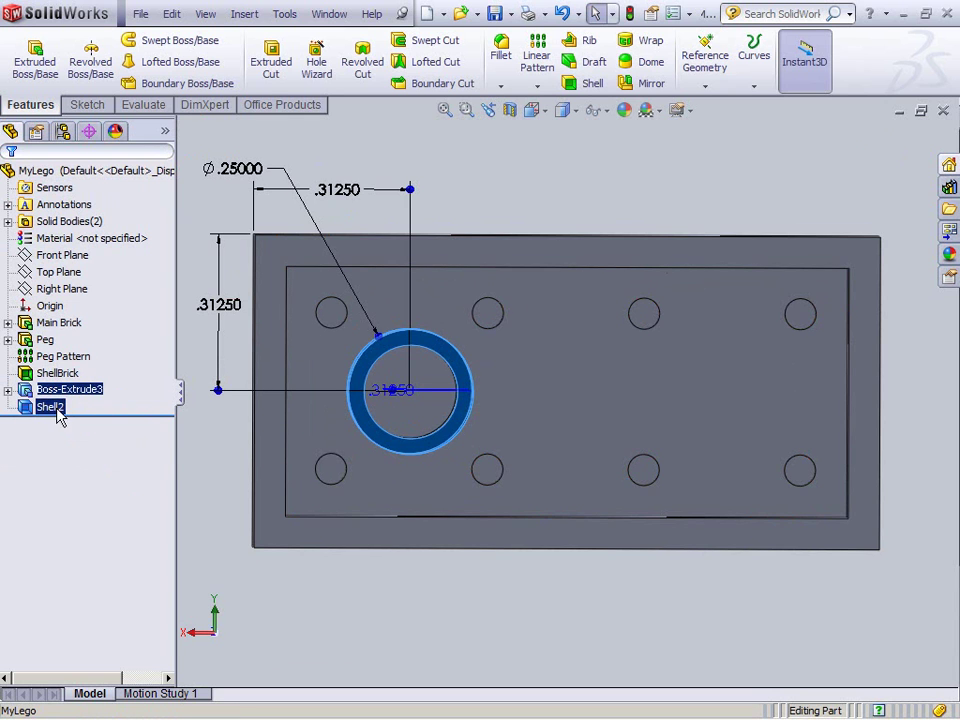
{"action": "left_click", "coordinate": [538, 60]}
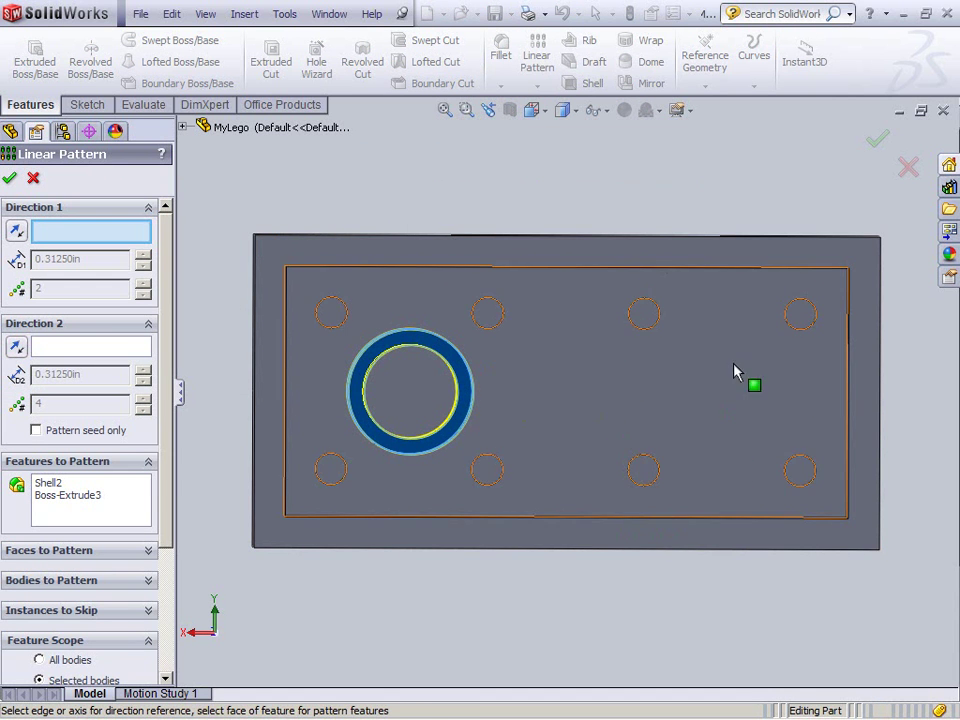
{"action": "left_click", "coordinate": [616, 551]}
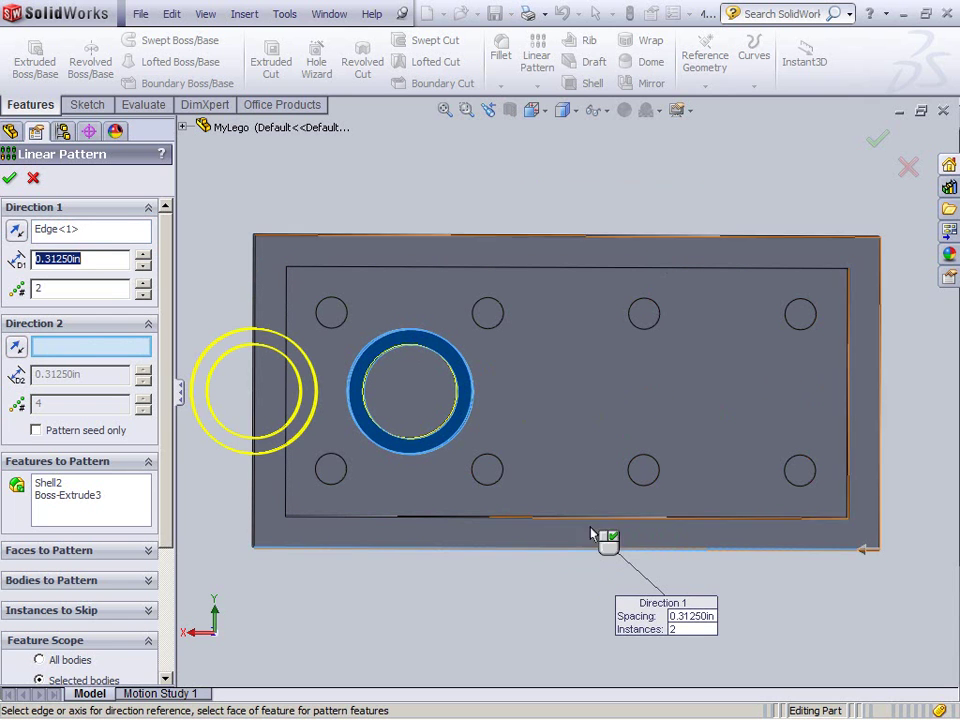
{"action": "left_click", "coordinate": [17, 234]}
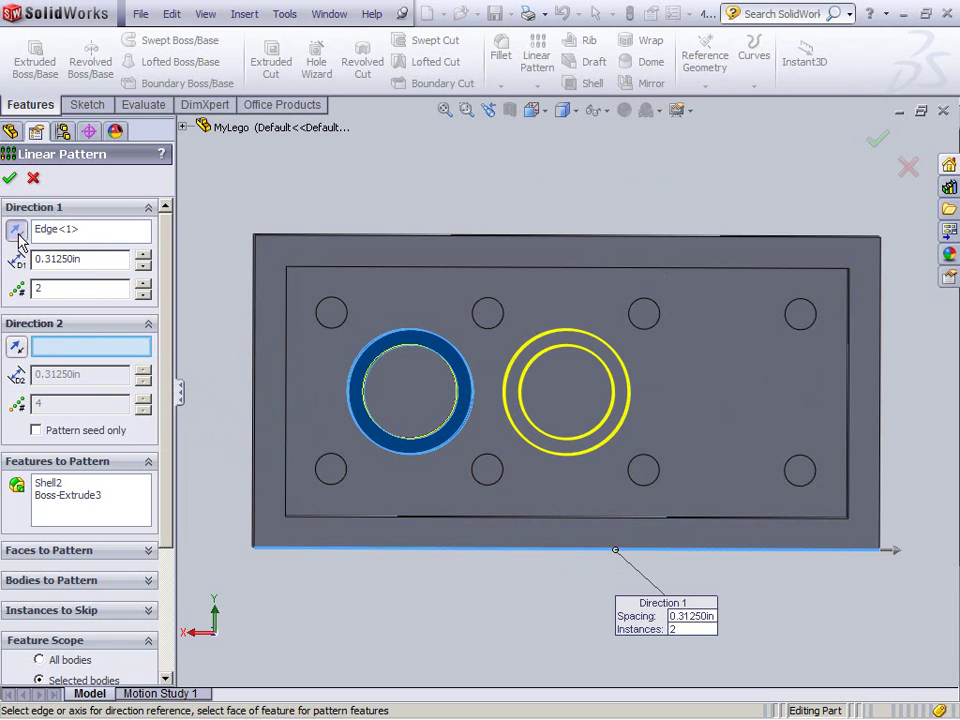
{"action": "left_click", "coordinate": [143, 284]}
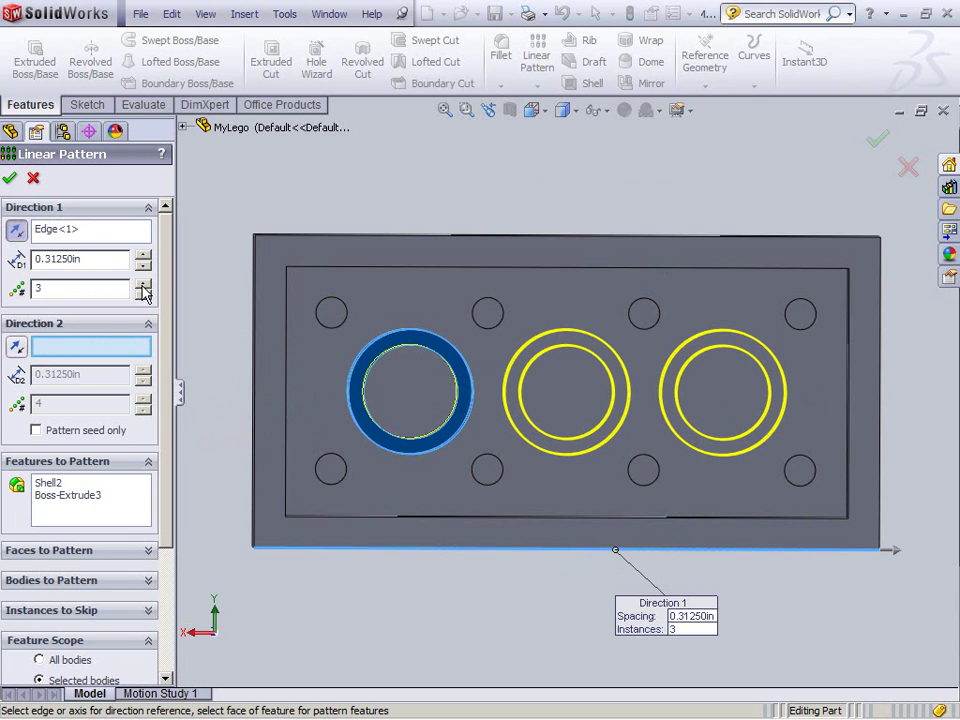
{"action": "left_click", "coordinate": [100, 259]}
{"action": "type", "text": "5/16"}
{"action": "key", "text": "Tab"}
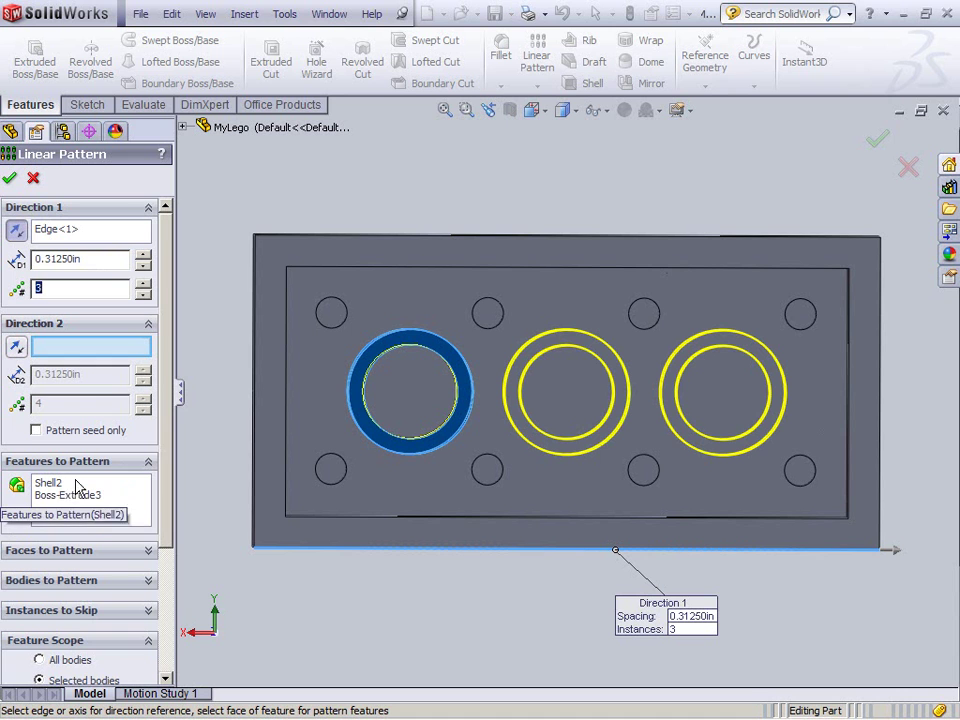
- Turn on the geometry pattern option for the tube pattern and create the pattern
{"action": "scroll", "coordinate": [160, 367], "scroll_direction": "down", "scroll_amount": 4}
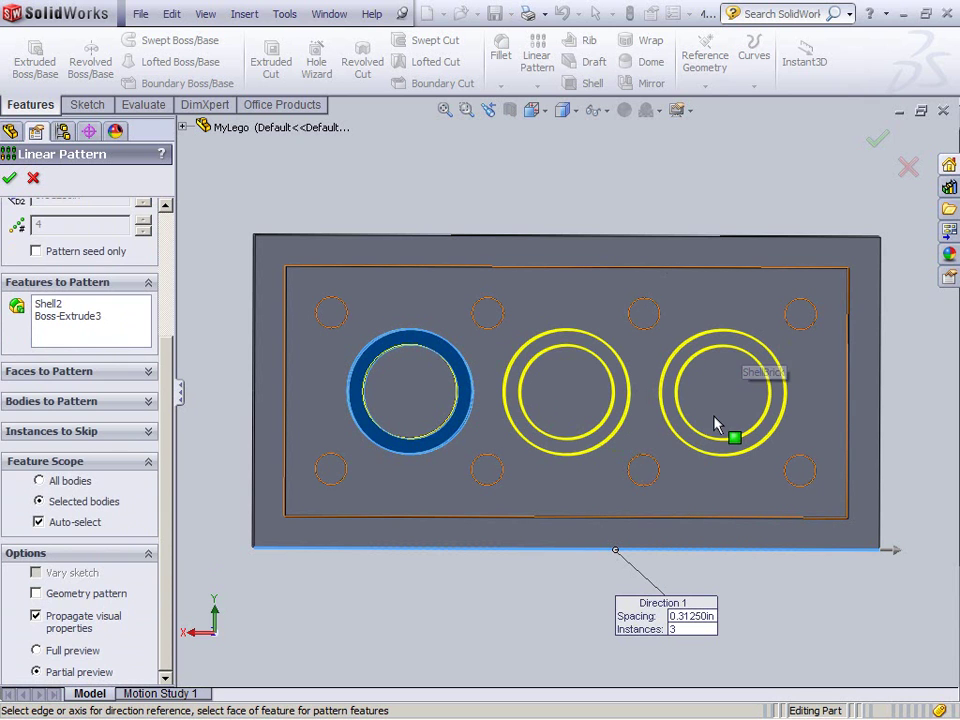
{"action": "left_click", "coordinate": [68, 596]}
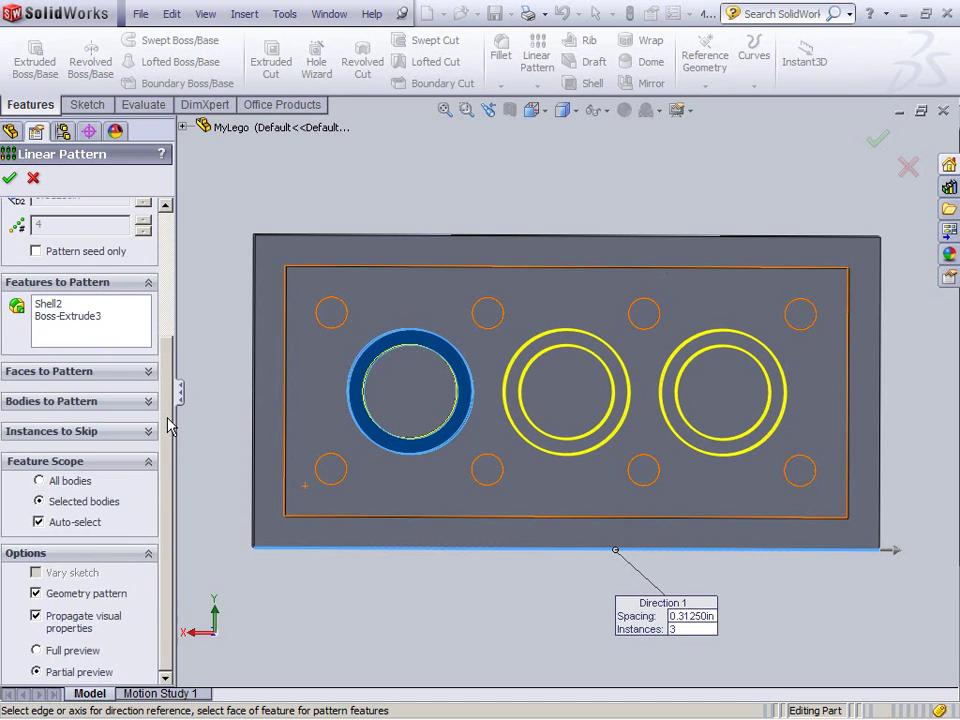
{"action": "left_click_drag", "start_coordinate": [168, 425], "coordinate": [170, 268]}
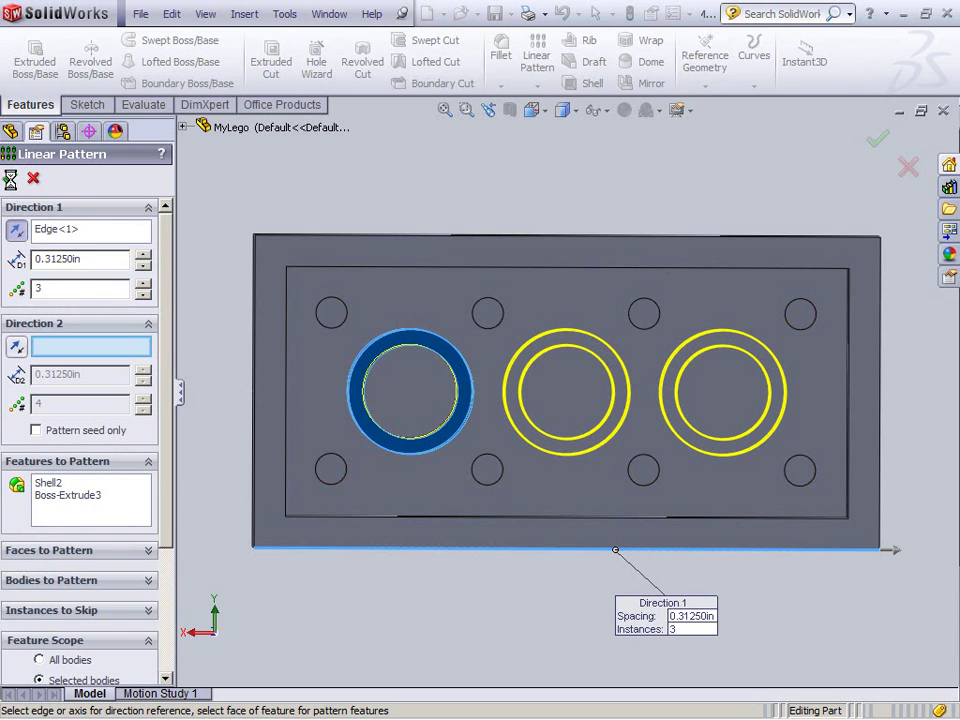
{"action": "left_click", "coordinate": [10, 180]}
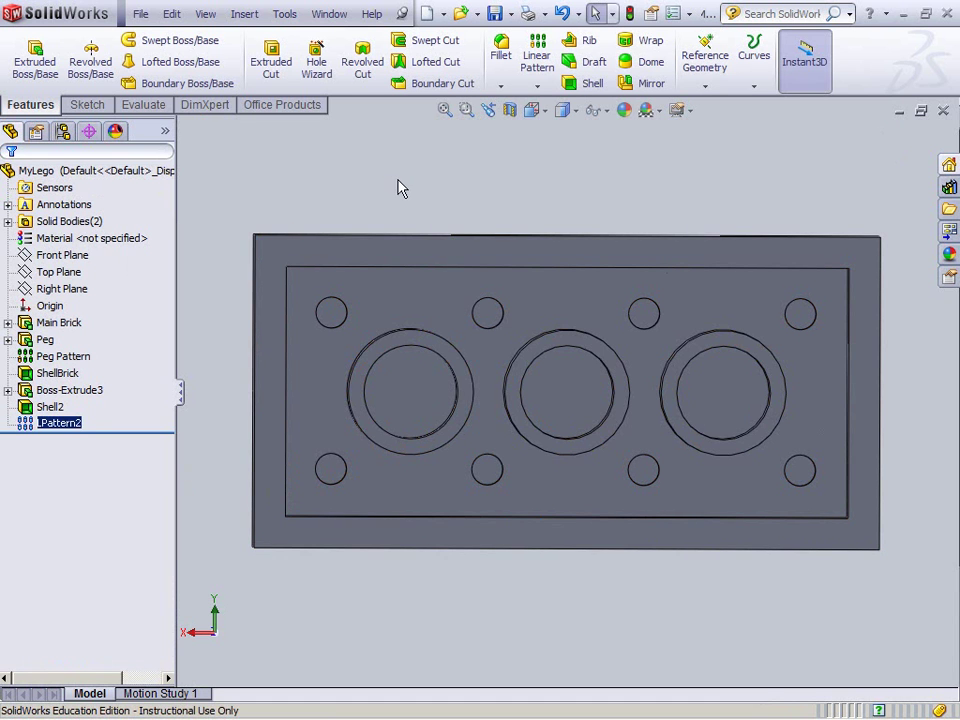
- Examine the finished brick from the open side with its tubes, the pegged face, the isometric view and the long side
{"action": "middle_click_drag", "start_coordinate": [405, 183], "coordinate": [456, 184]}
{"action": "middle_click_drag", "start_coordinate": [643, 137], "coordinate": [758, 186]}
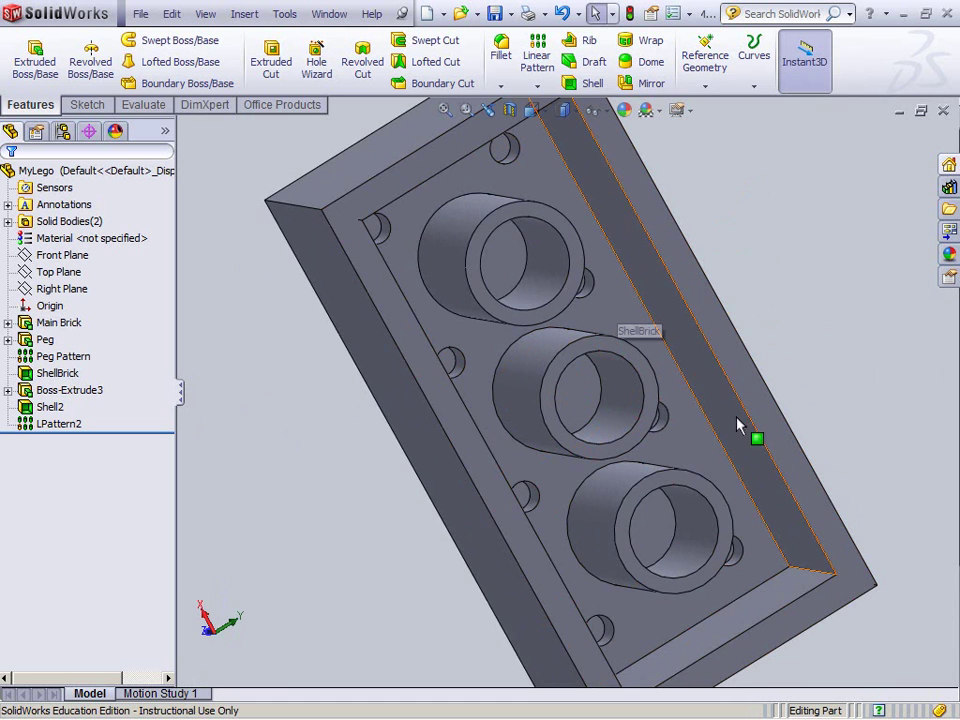
{"action": "middle_click_drag", "start_coordinate": [816, 328], "coordinate": [762, 303]}
{"action": "right_click", "coordinate": [776, 236]}
{"action": "key", "text": "Escape"}
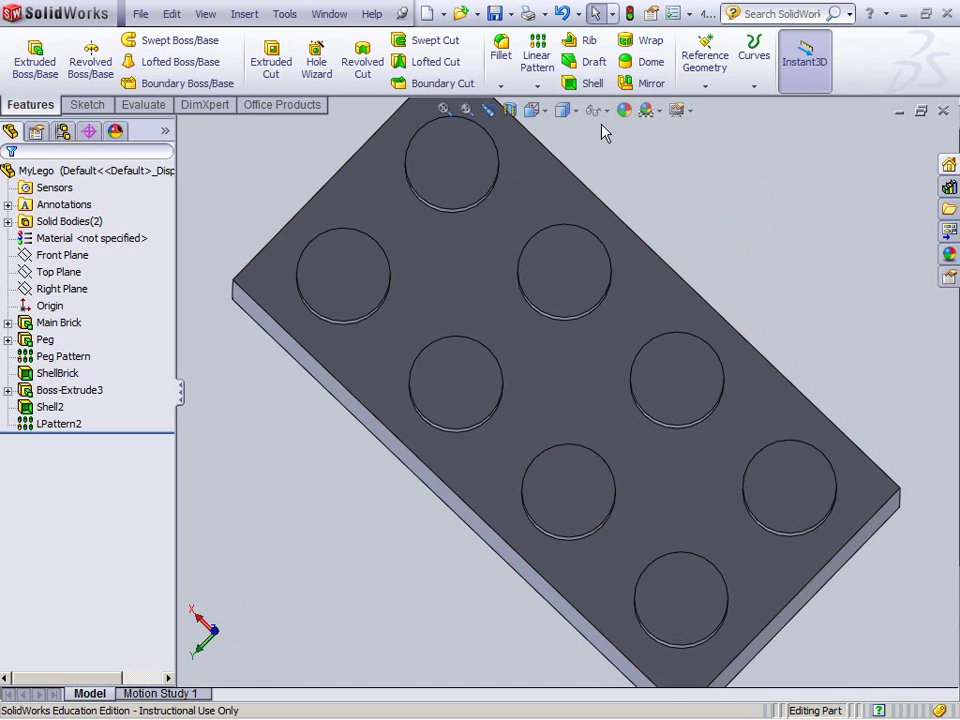
{"action": "left_click", "coordinate": [546, 111]}
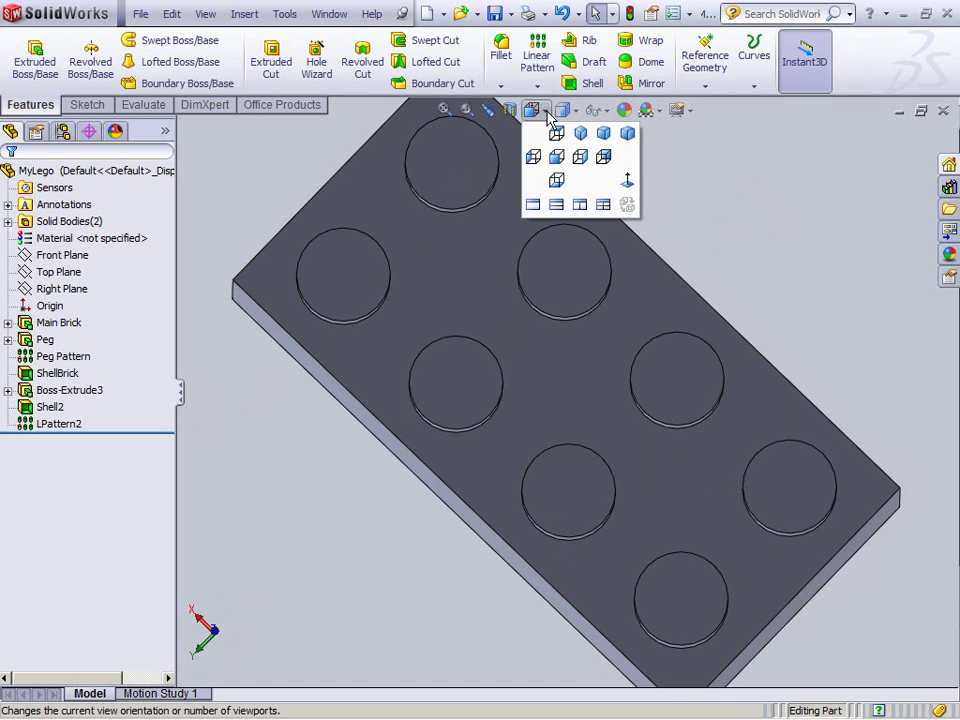
{"action": "left_click", "coordinate": [557, 157]}
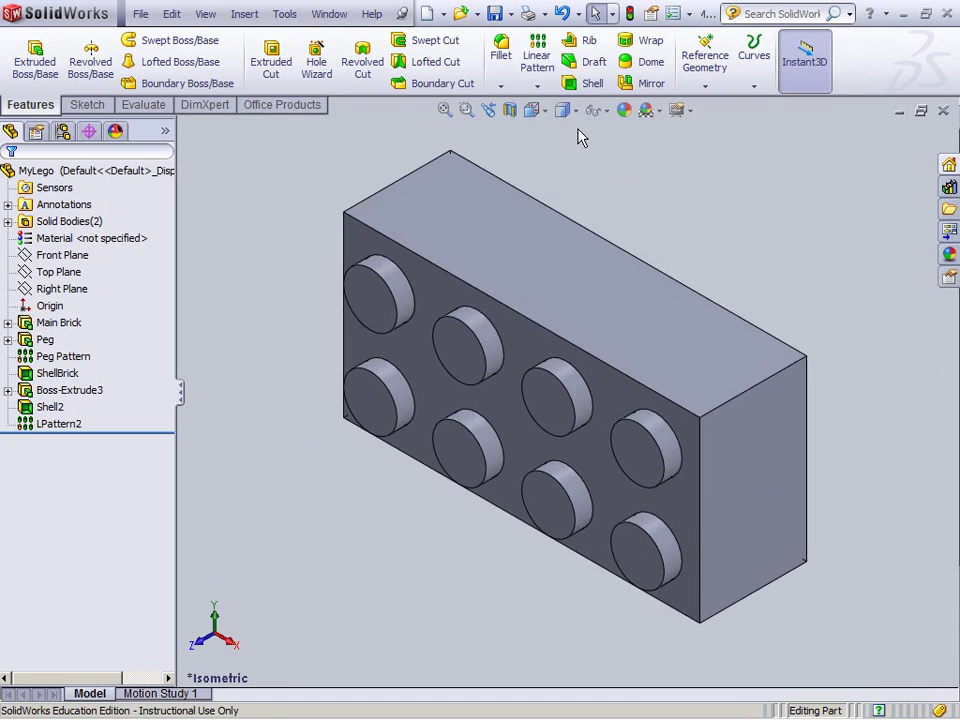
{"action": "left_click", "coordinate": [546, 111]}
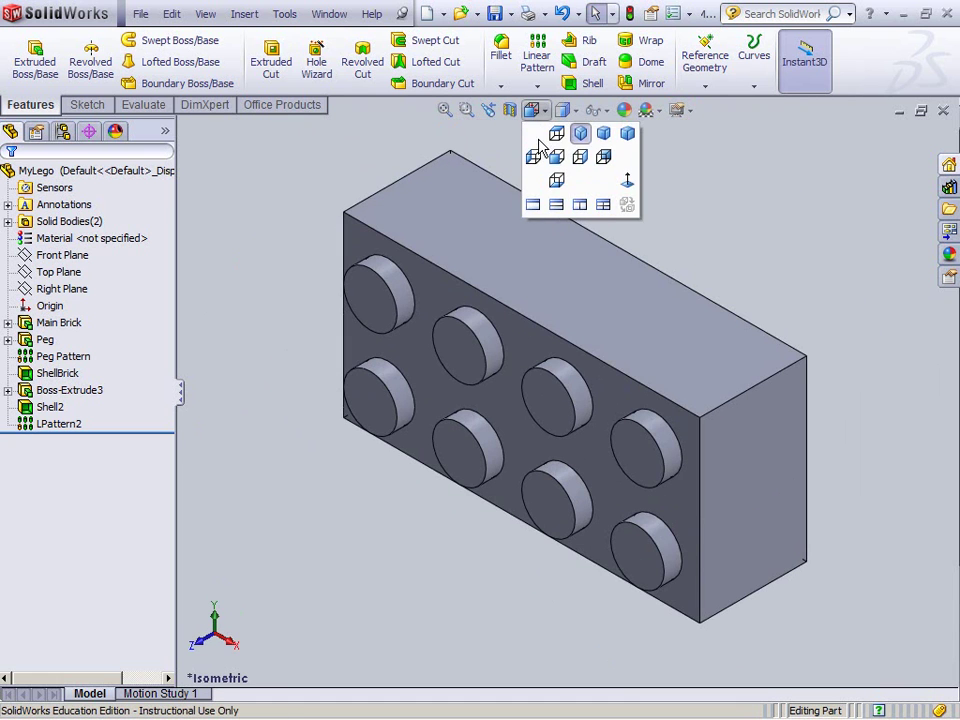
{"action": "left_click", "coordinate": [557, 166]}
{"action": "middle_click_drag", "start_coordinate": [583, 561], "coordinate": [588, 330]}
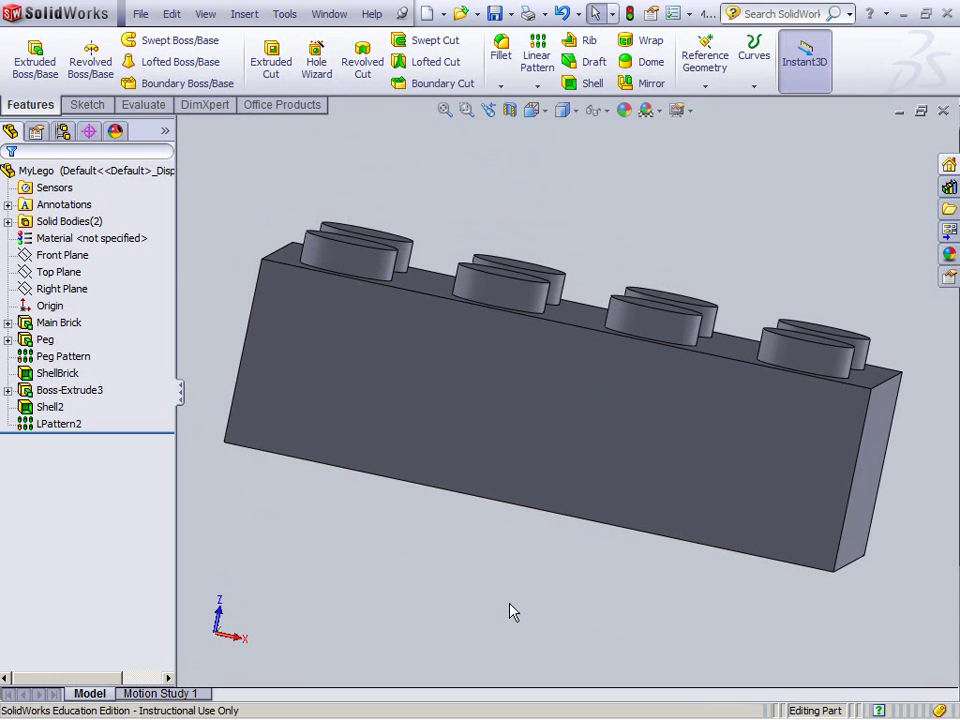